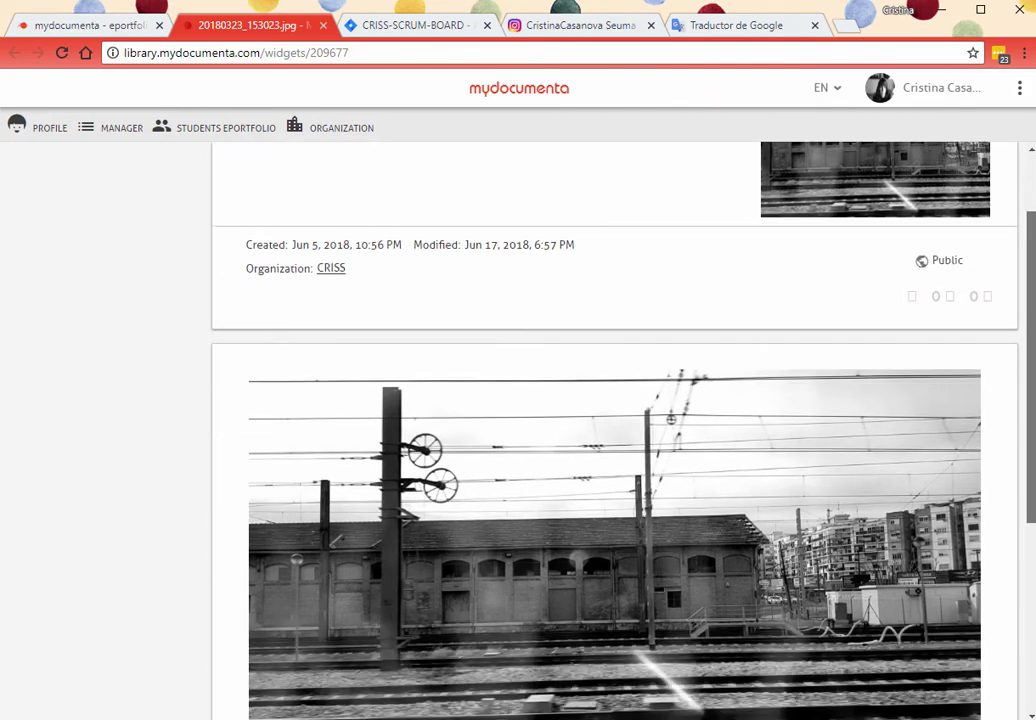
Close the 20180323_153023.jpg page and look through the eportfolio wall's profile, search filters, gallery projects and follower sections.
scroll(600, 400, up, 6)
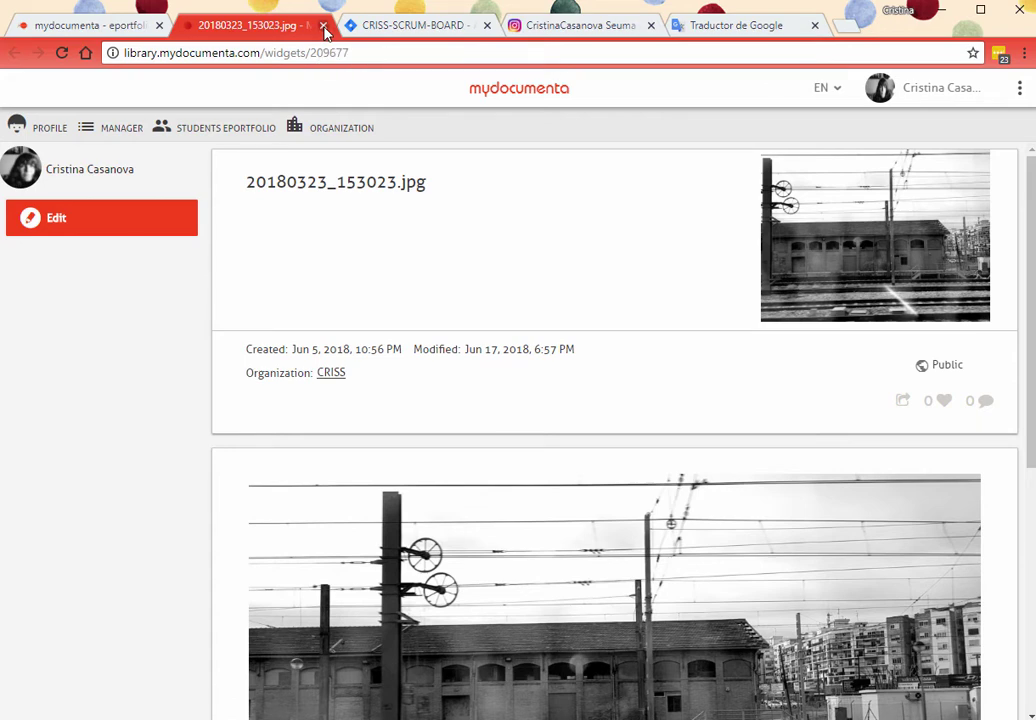
click(323, 25)
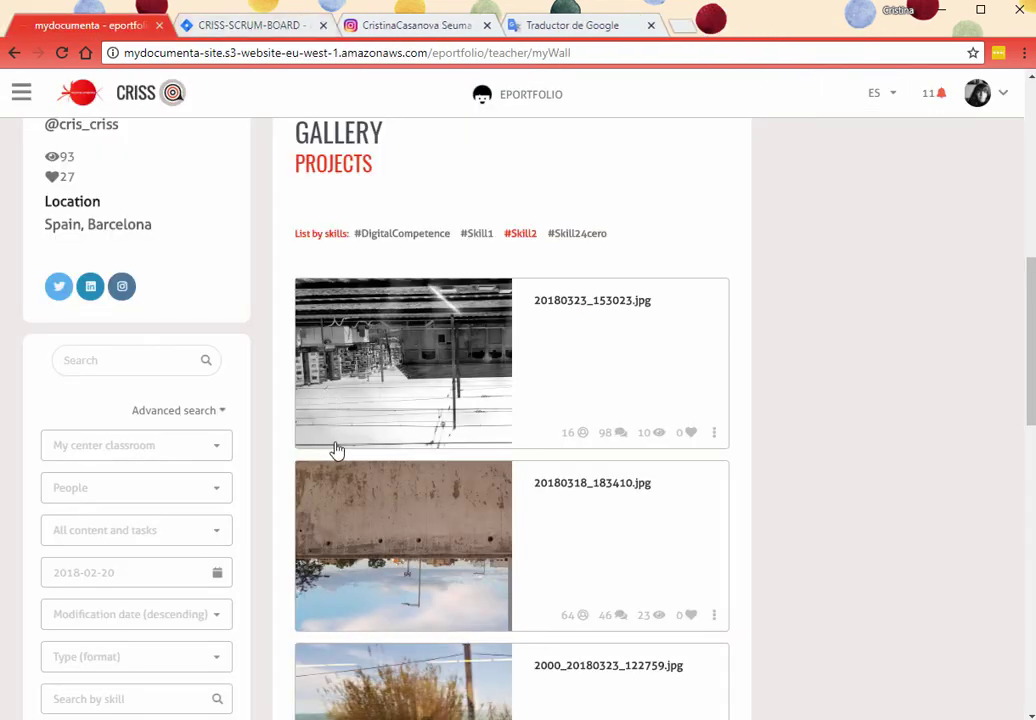
scroll(345, 480, down, 5)
scroll(352, 505, up, 8)
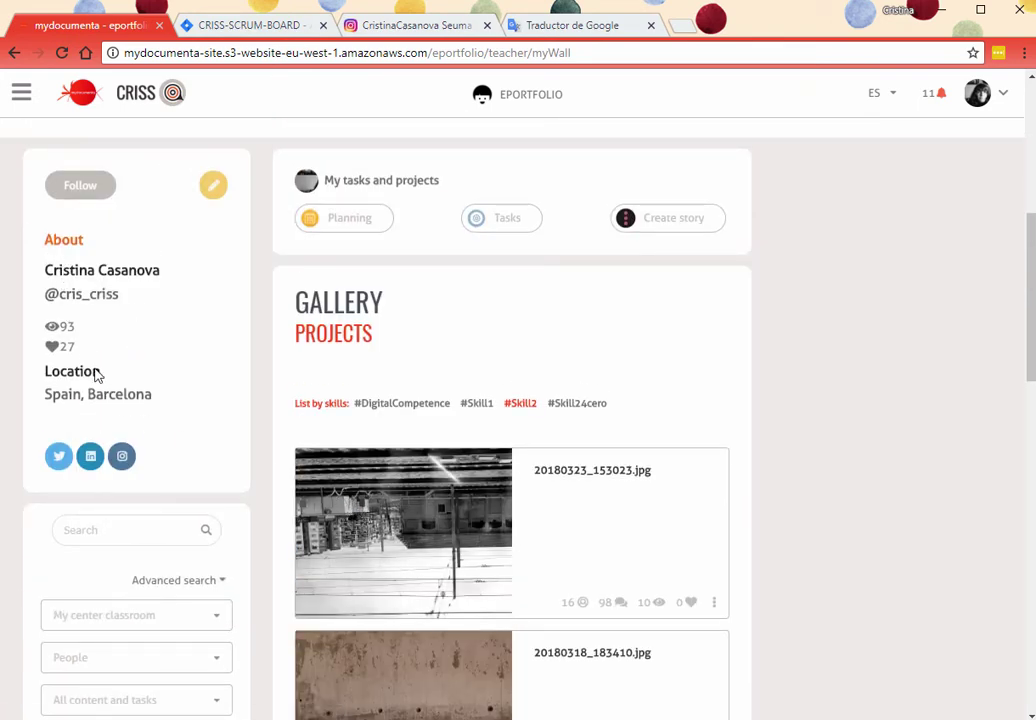
scroll(157, 343, up, 3)
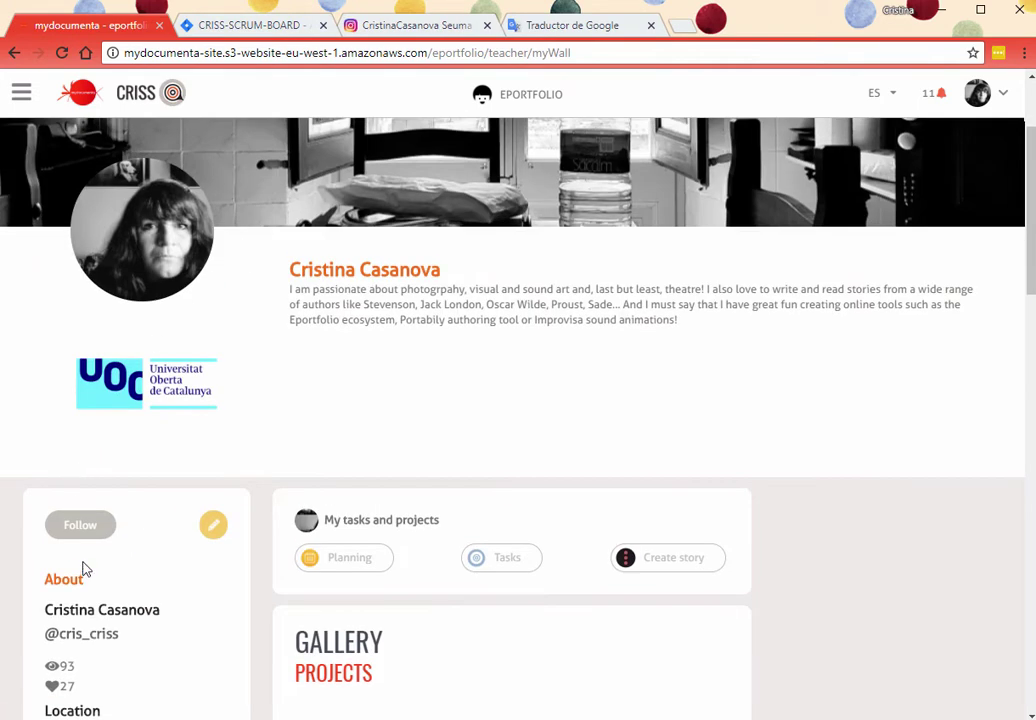
scroll(81, 569, down, 2)
scroll(84, 550, down, 1)
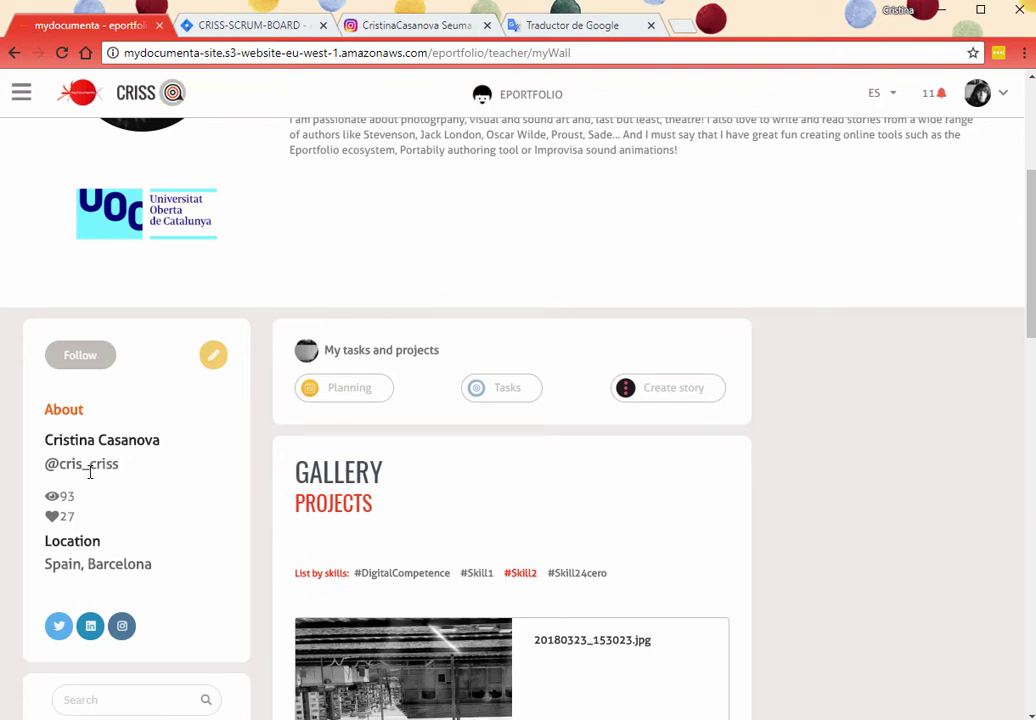
scroll(90, 472, down, 3)
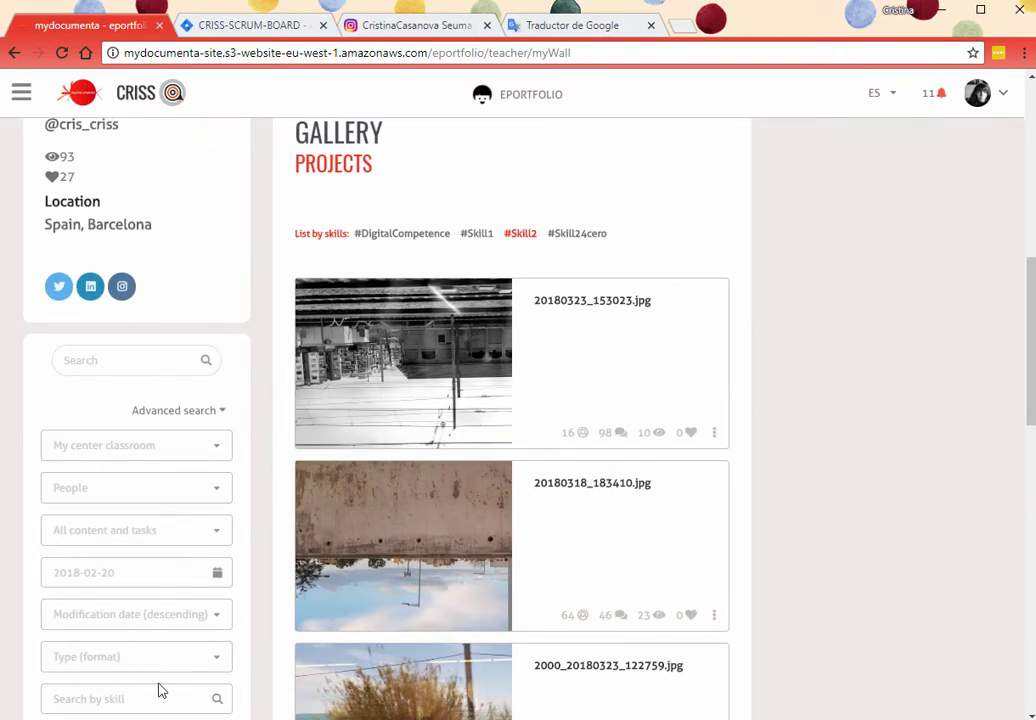
scroll(134, 664, down, 3)
scroll(134, 487, up, 3)
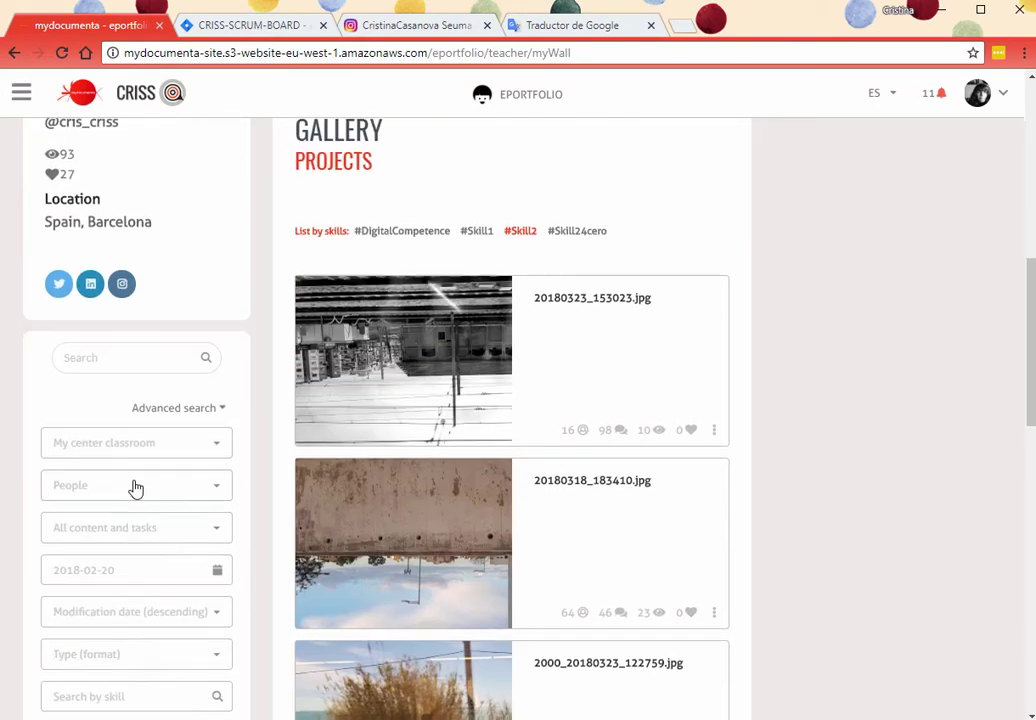
scroll(134, 492, down, 7)
scroll(86, 370, up, 2)
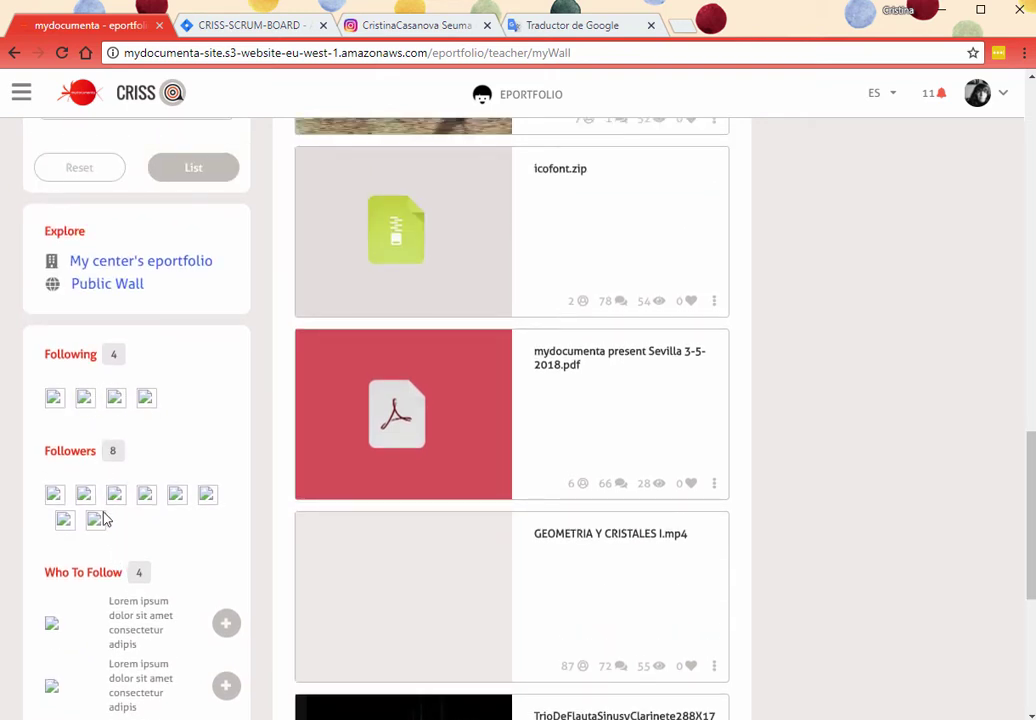
scroll(103, 519, down, 4)
scroll(103, 519, up, 10)
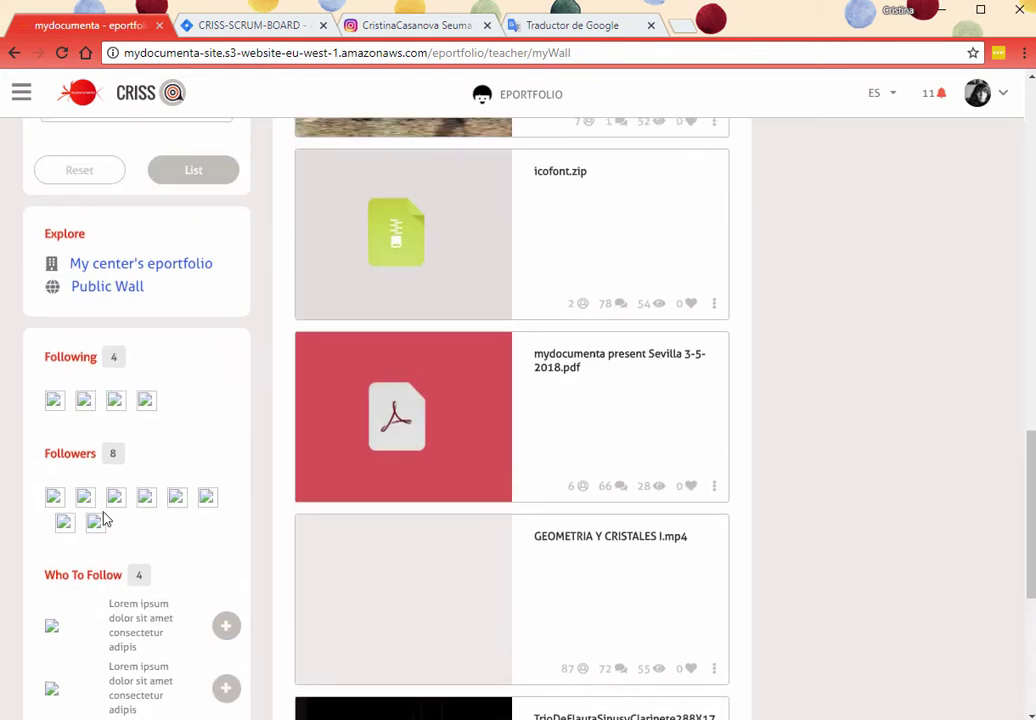
scroll(103, 519, up, 6)
scroll(108, 520, down, 3)
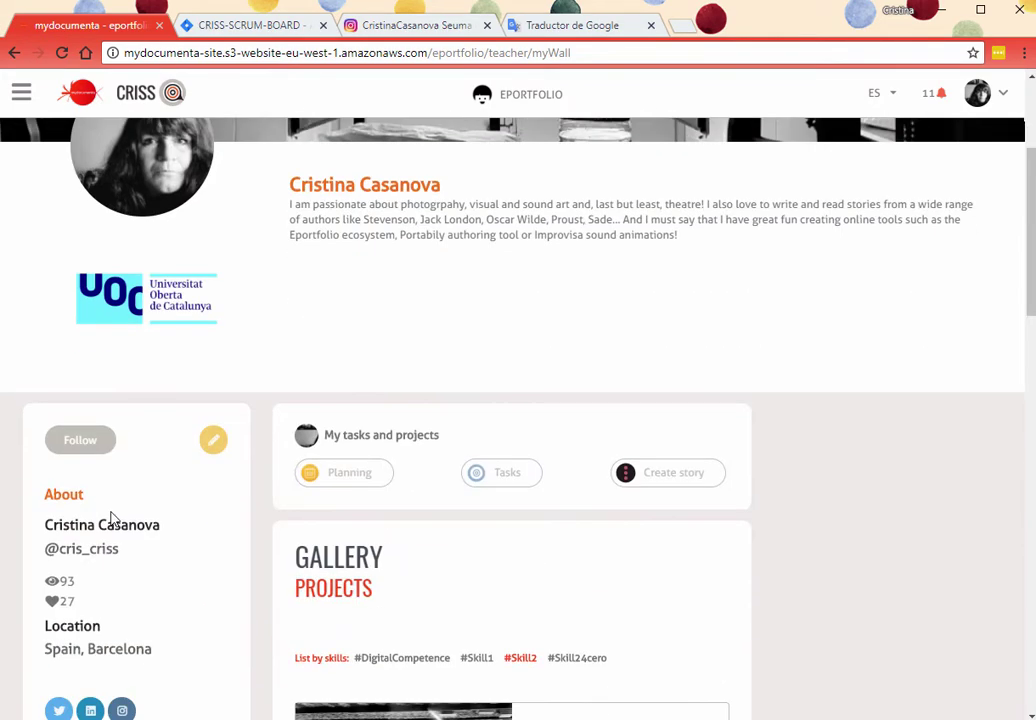
Start a new planning named "MI 1ER PLANNING" with the description "SLDFVKSD DSFLJVNDSFÑVNSDÑFJVJSFDNVLKSDJFNVK".
click(366, 480)
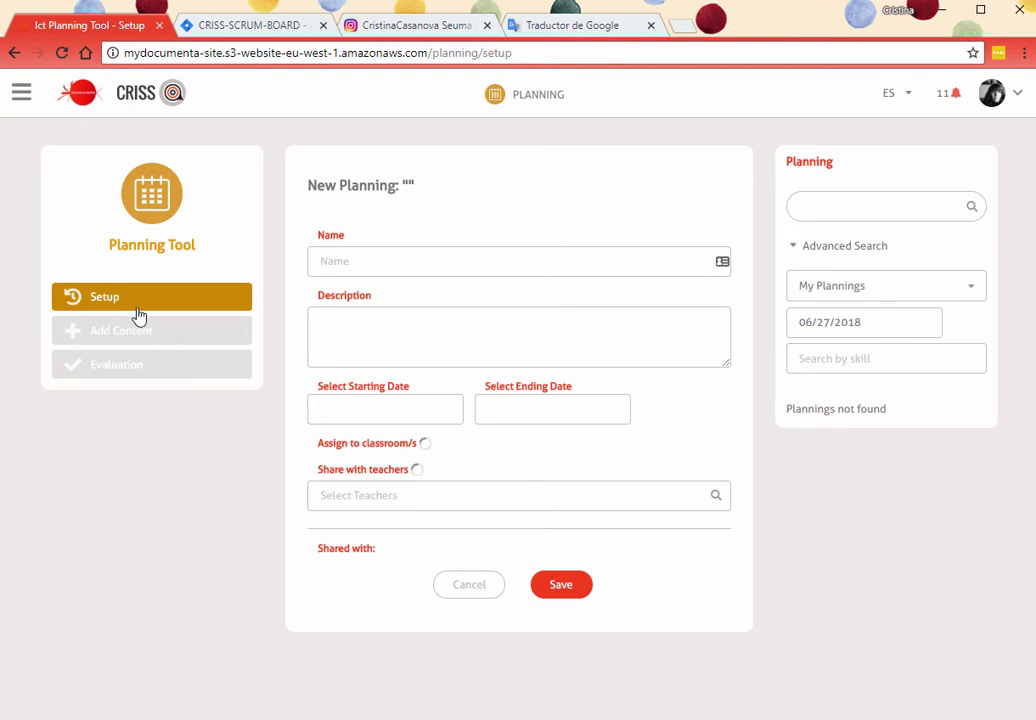
click(352, 261)
text(MI 1)
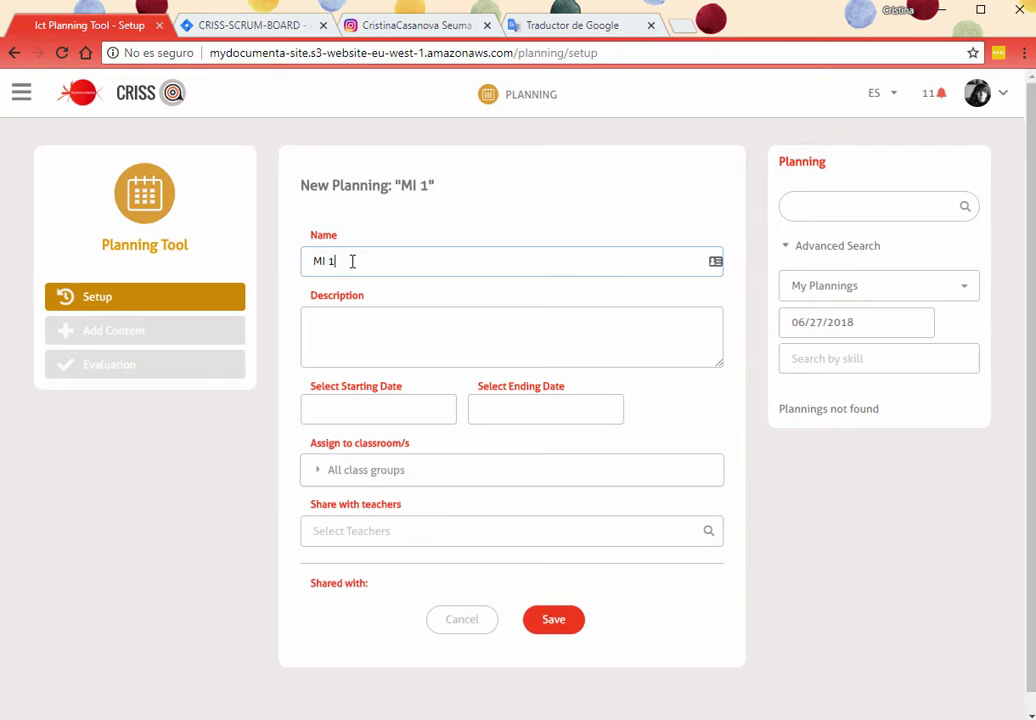
text(ER PLANIN)
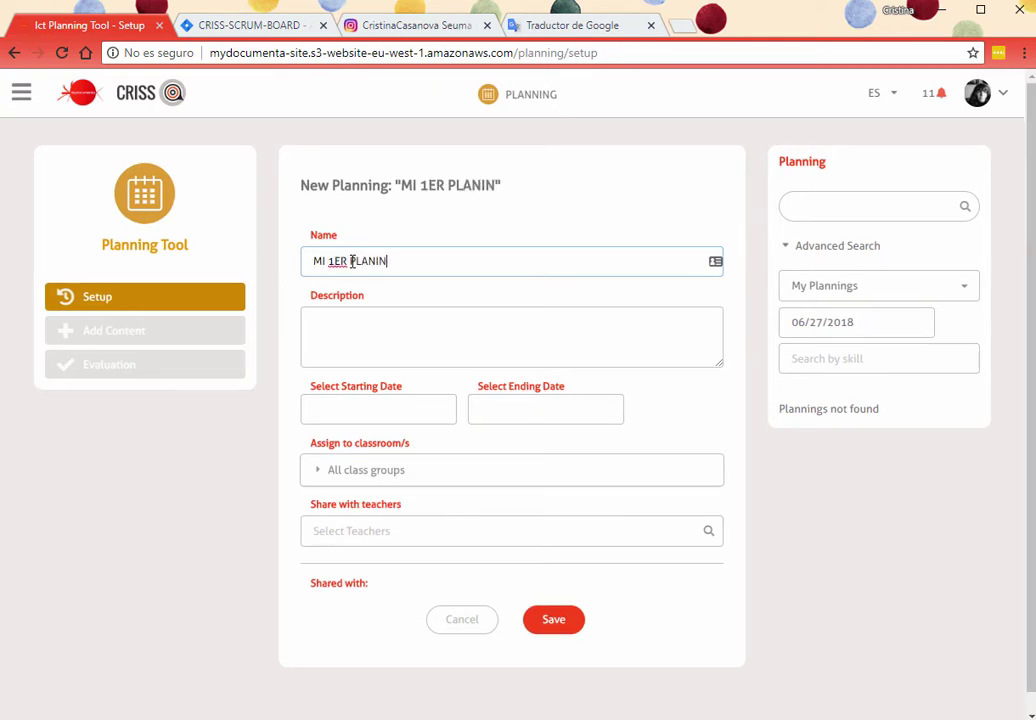
key(BackSpace)
key(BackSpace)
text(NING)
click(372, 313)
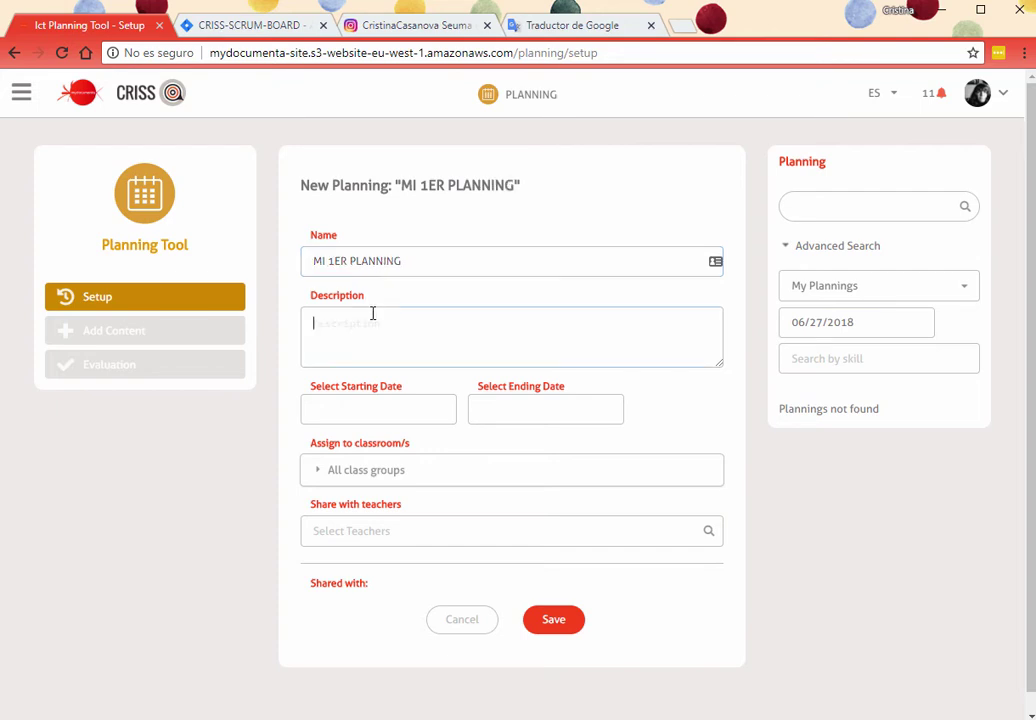
text(SLDFVKSD DSFLJVNDSFÑVNSDÑFJVJSFDNVLKSDJFNVK)
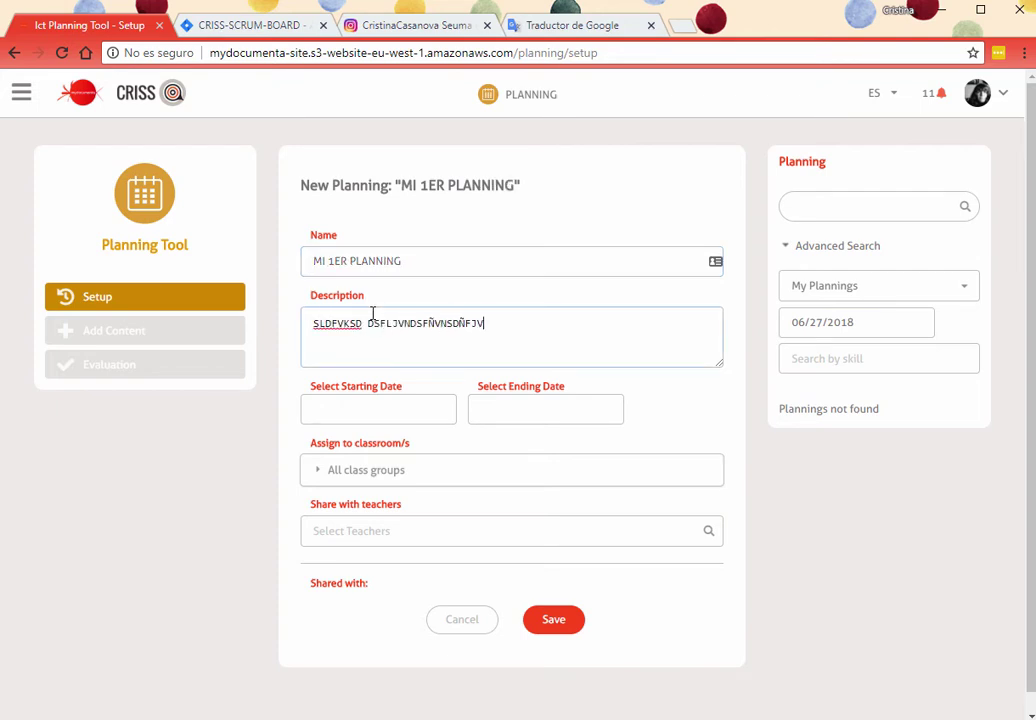
Set the planning's starting date to July 1, 2018 12:00 PM and its ending date to August 2, 2018 12:00 PM.
click(408, 401)
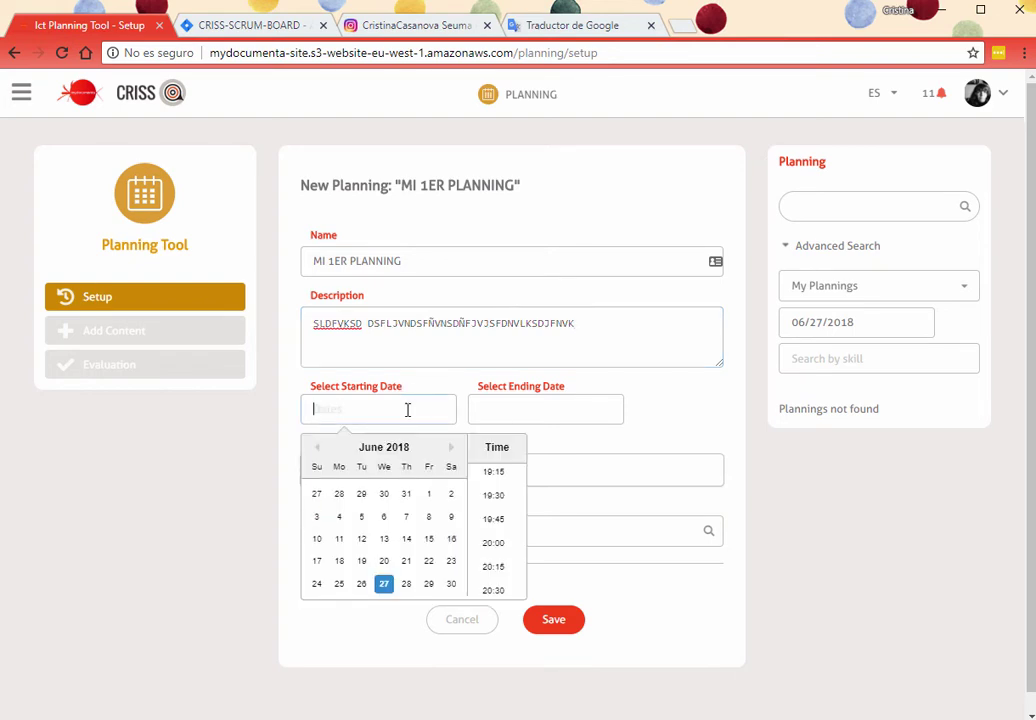
click(451, 447)
click(317, 493)
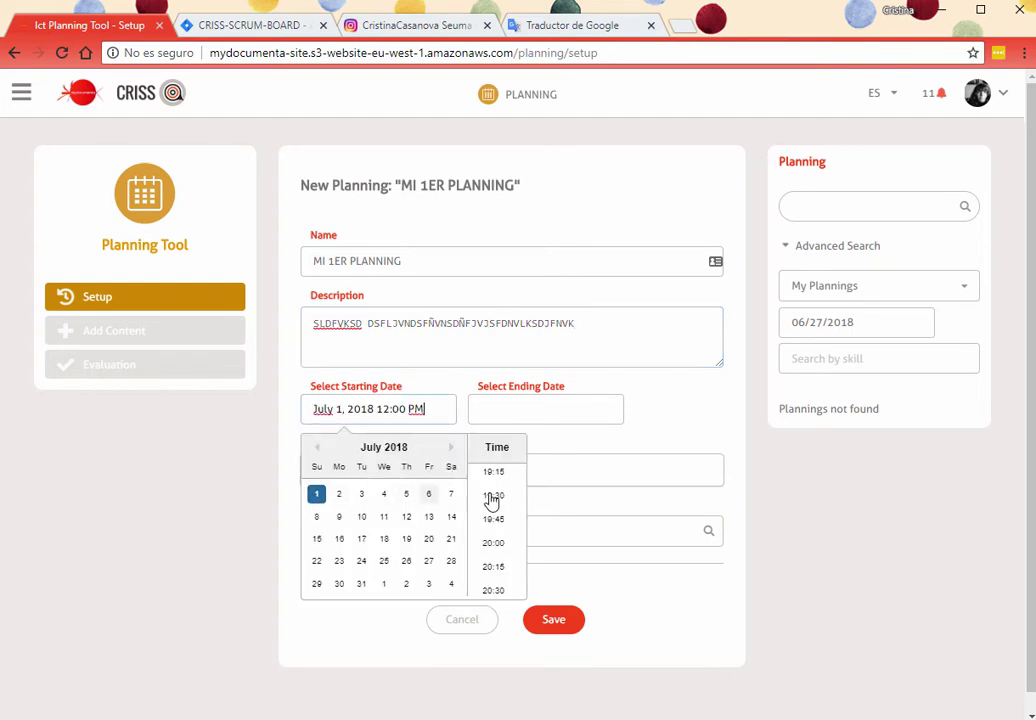
click(556, 419)
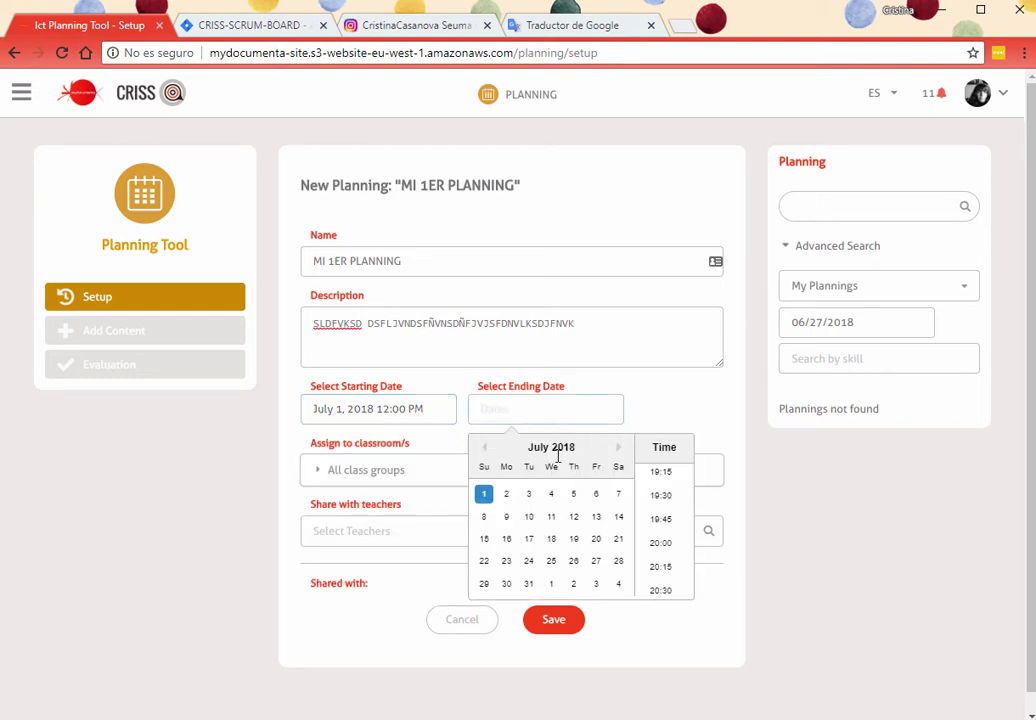
click(575, 588)
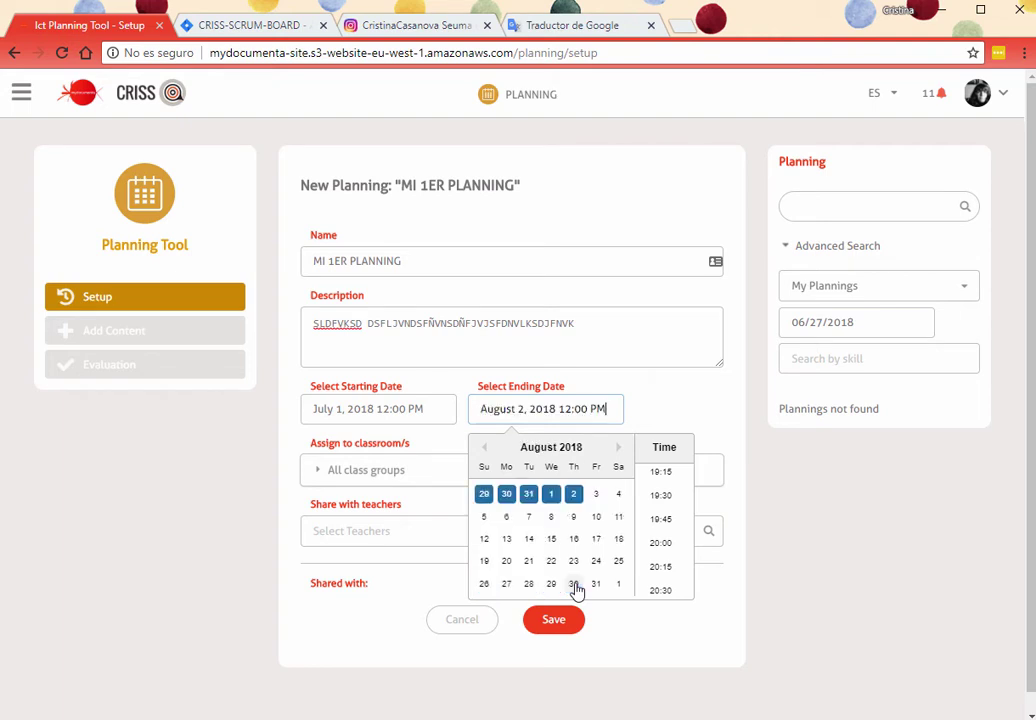
click(684, 413)
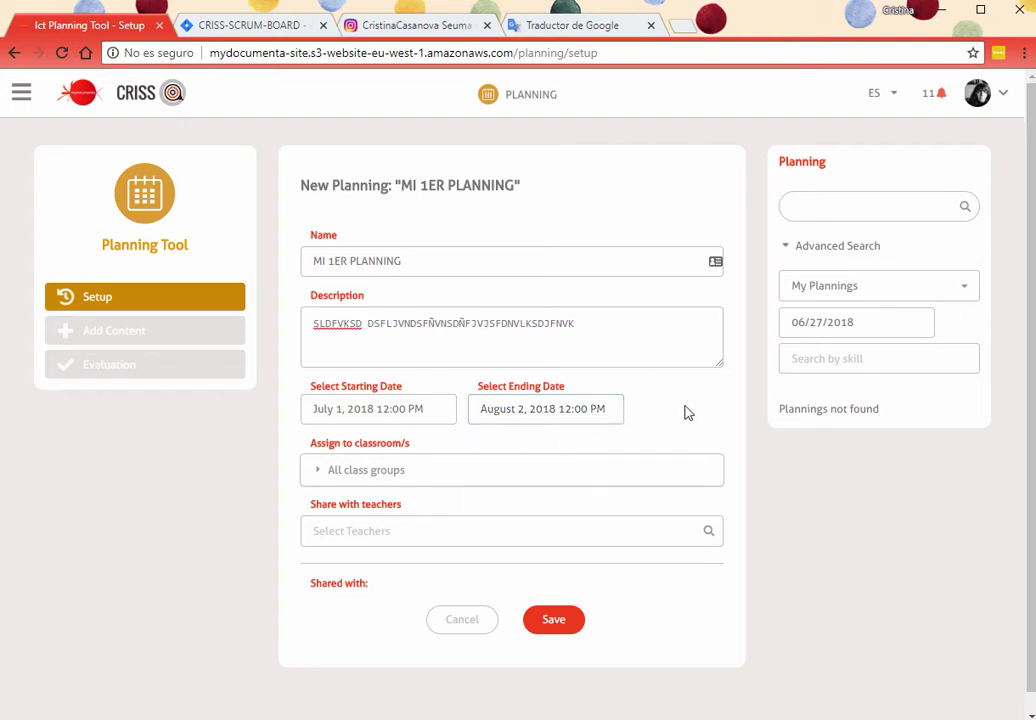
Assign the planning to the MYDOCUMENTA class group, including Multimedia A and Photography A.
click(375, 477)
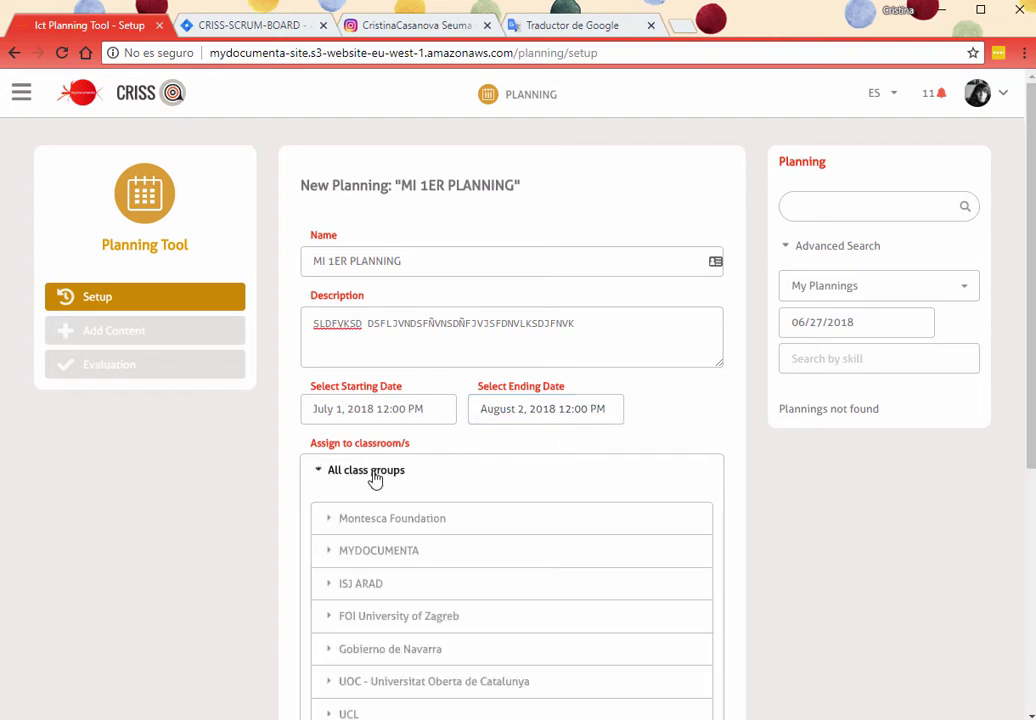
scroll(375, 478, down, 3)
scroll(375, 478, down, 3)
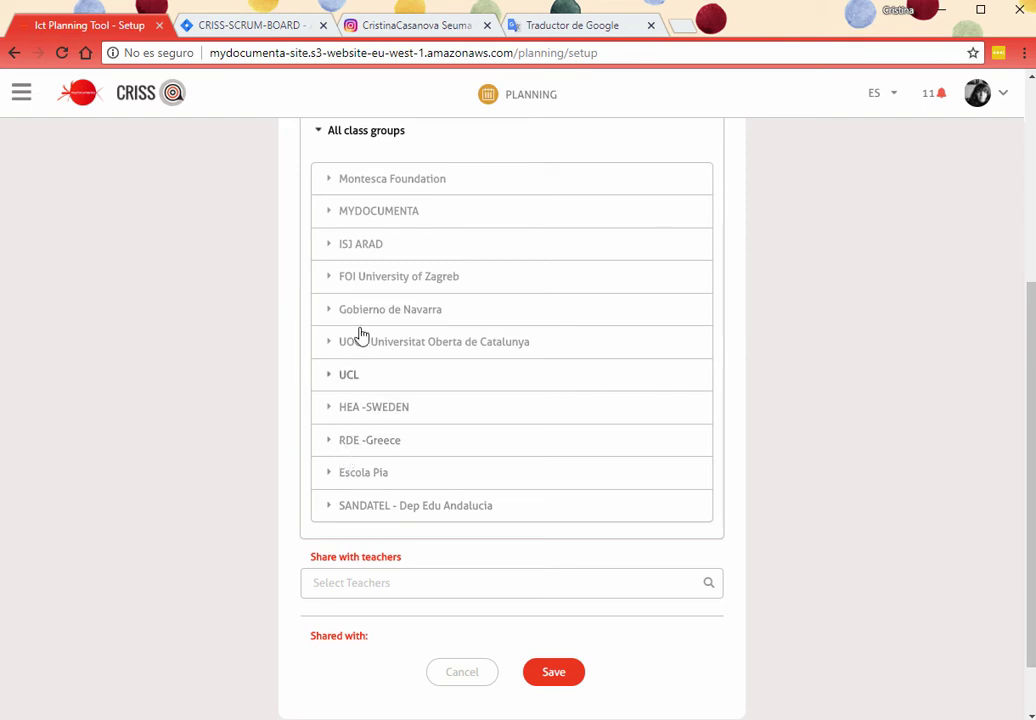
click(332, 215)
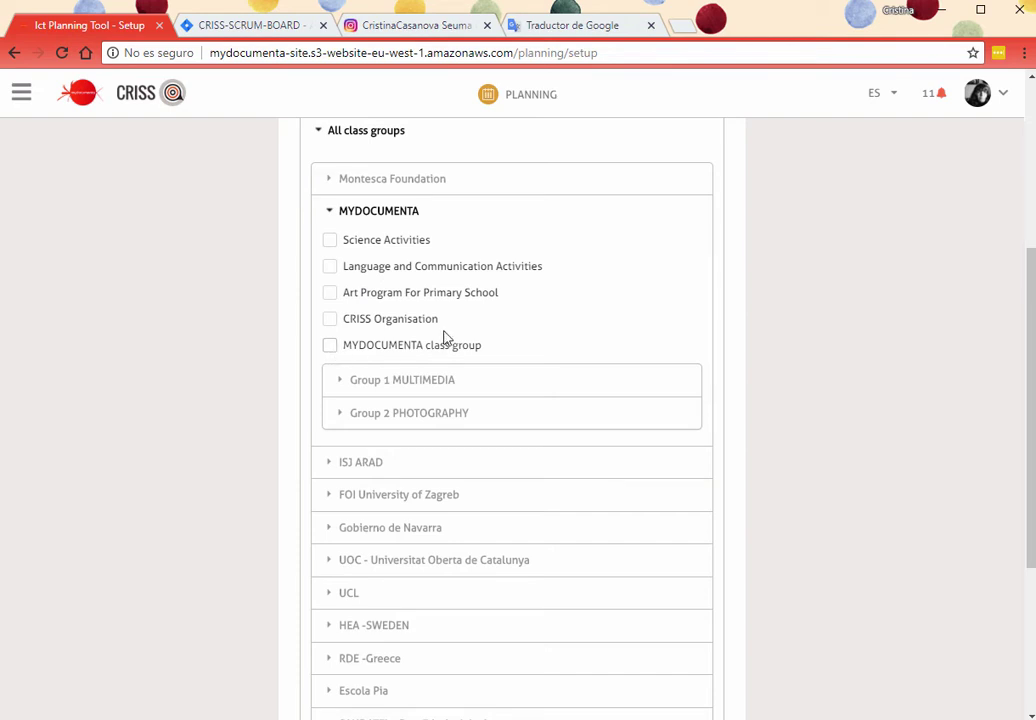
click(343, 383)
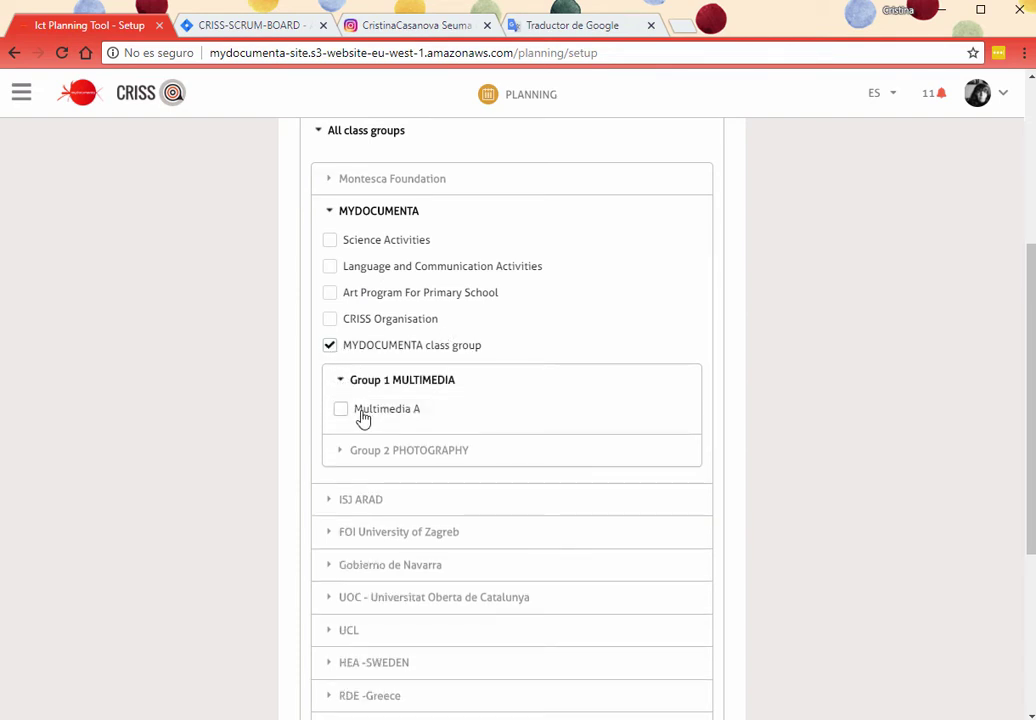
click(350, 411)
click(345, 452)
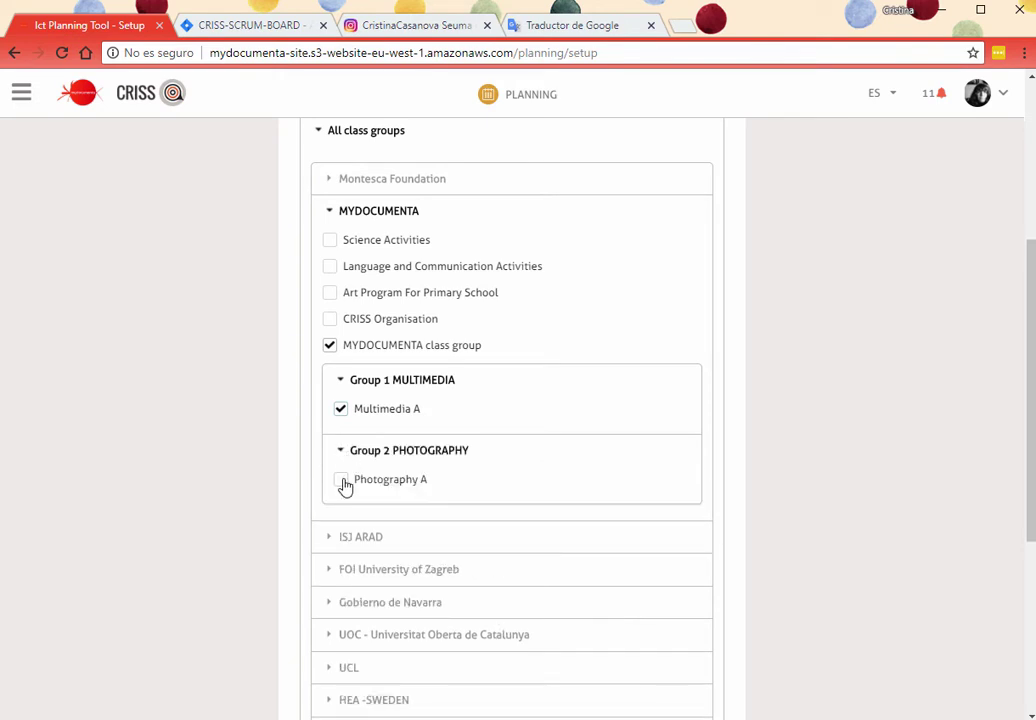
click(341, 481)
scroll(392, 458, up, 3)
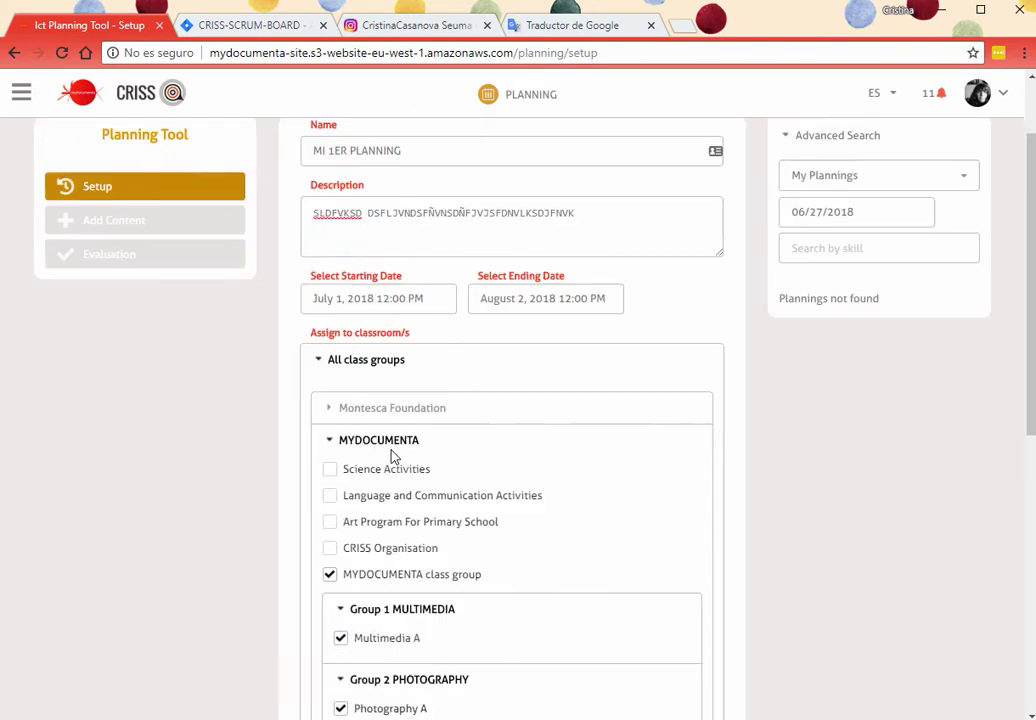
Search for a teacher by first name and share the planning with the first matching teacher.
scroll(247, 500, down, 7)
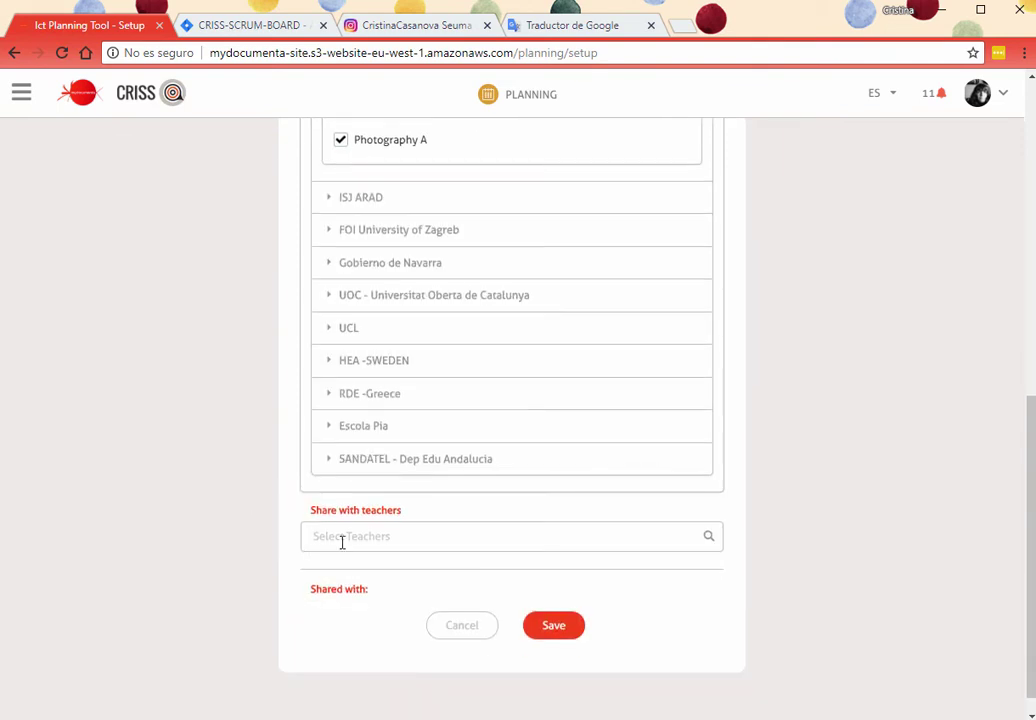
click(342, 542)
text(EUGEN)
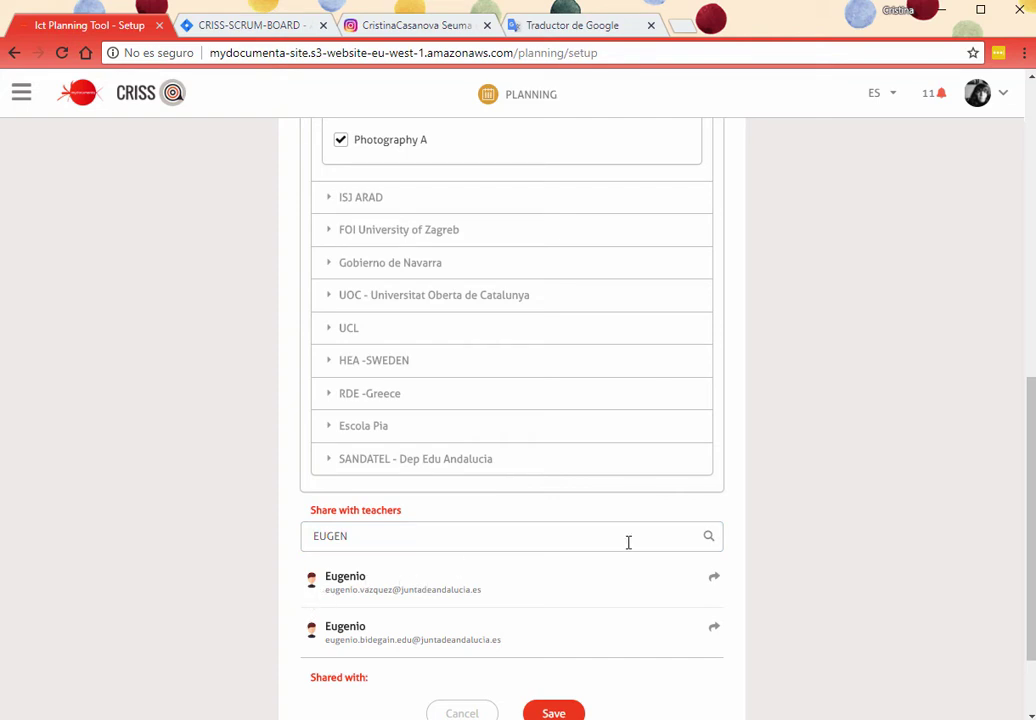
click(716, 581)
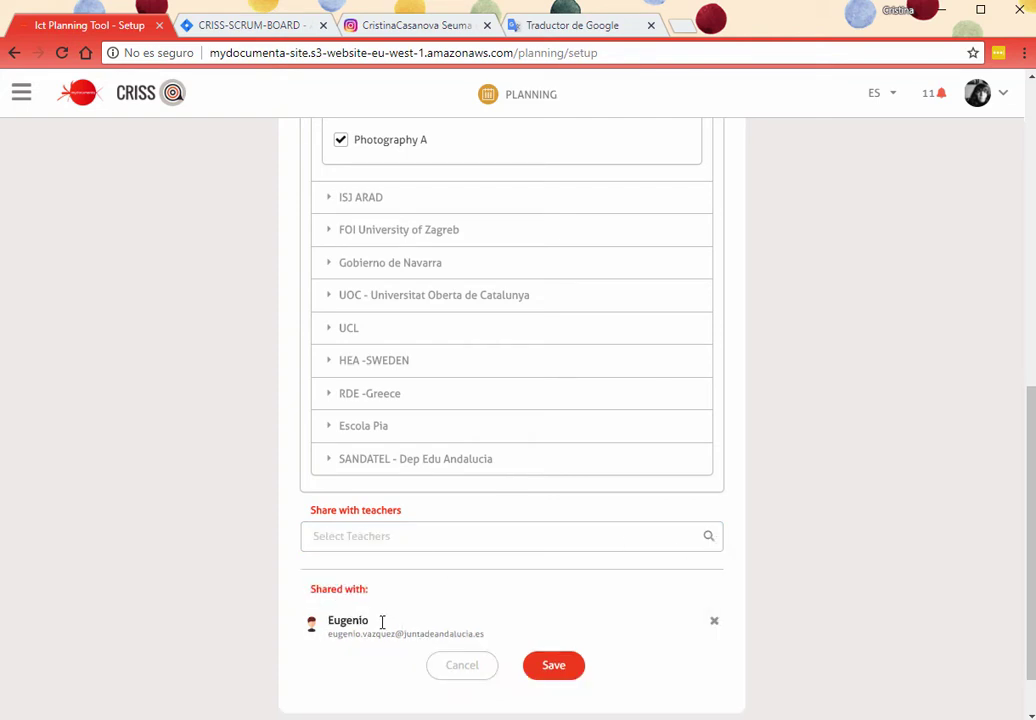
Review the completed planning setup, save it and dismiss the confirmation message.
scroll(500, 546, up, 7)
scroll(500, 546, down, 7)
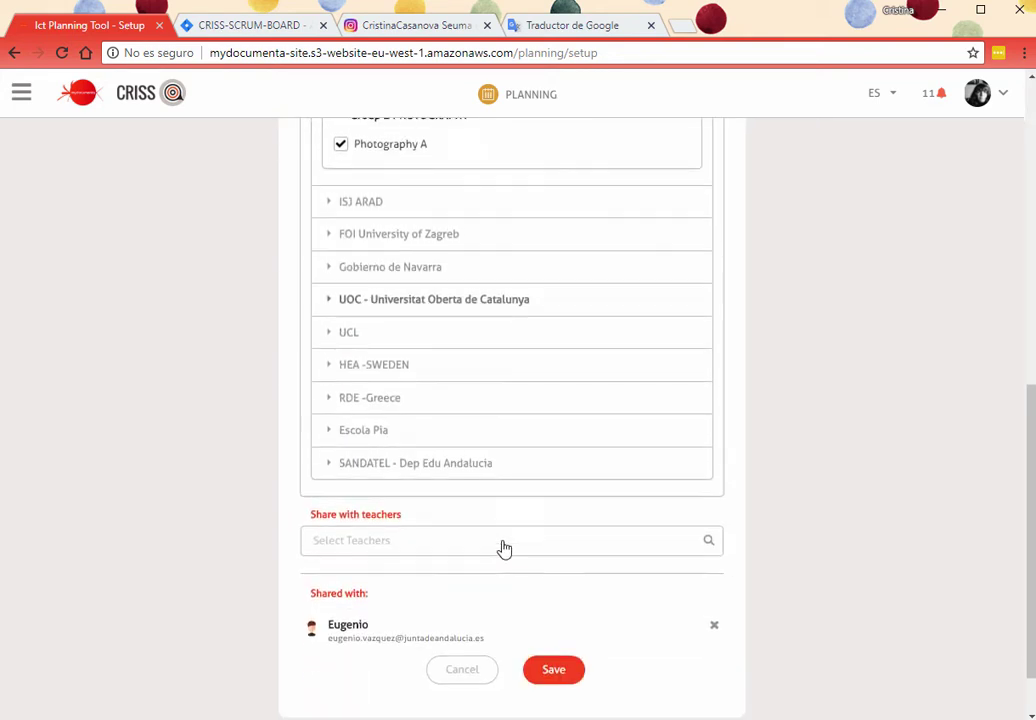
click(555, 672)
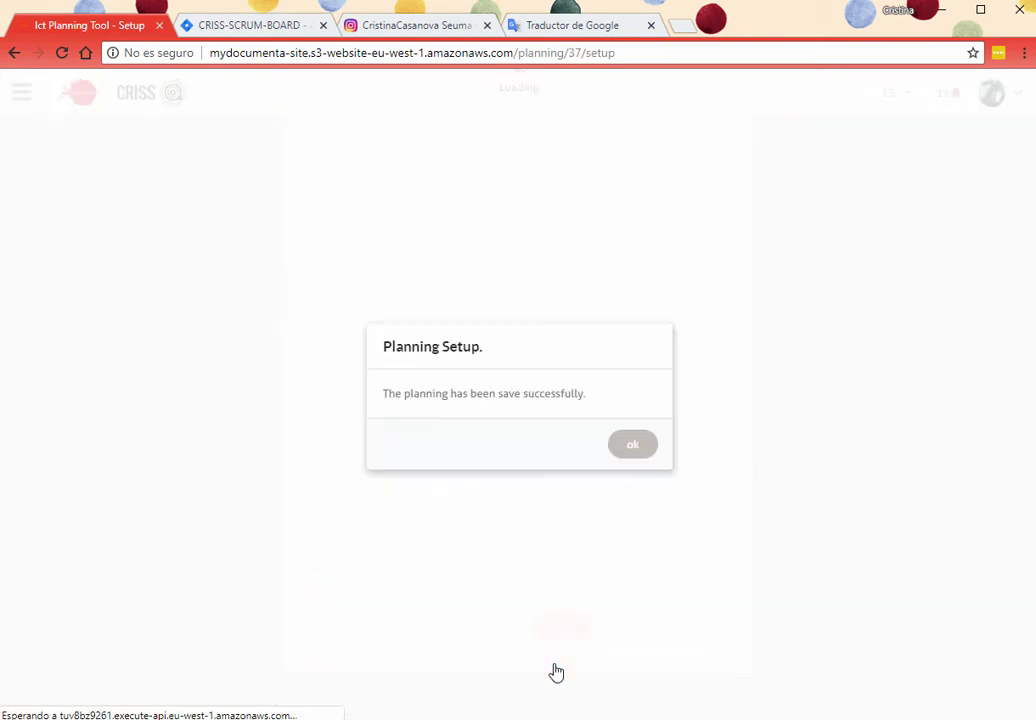
click(618, 453)
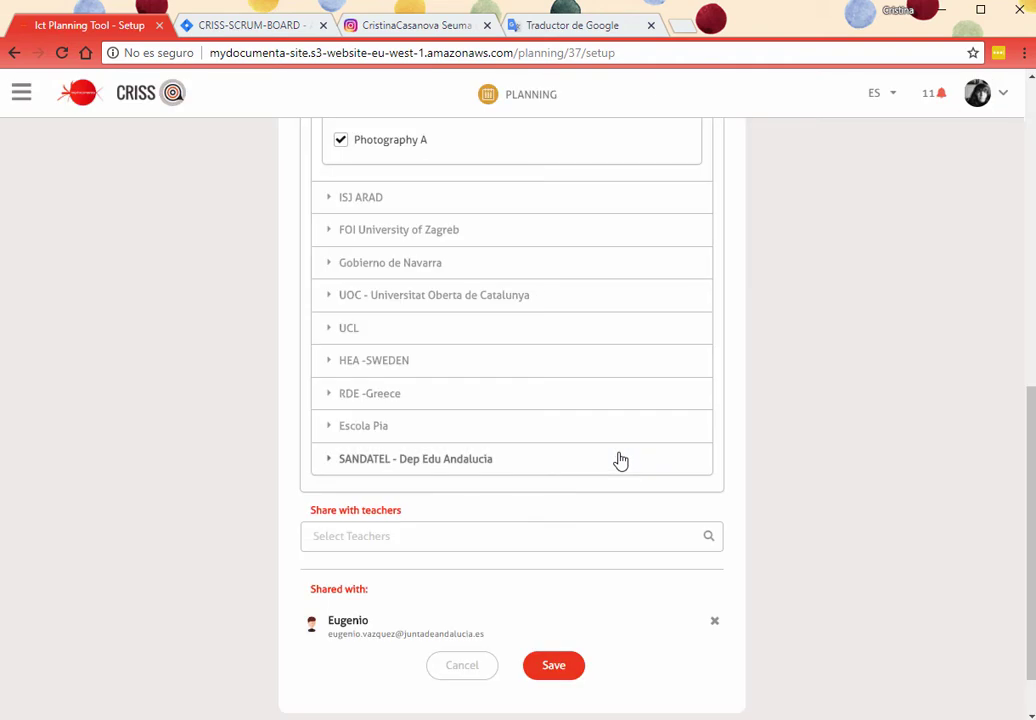
Filter the planning search list to show plannings under "Shared with me".
scroll(620, 440, up, 8)
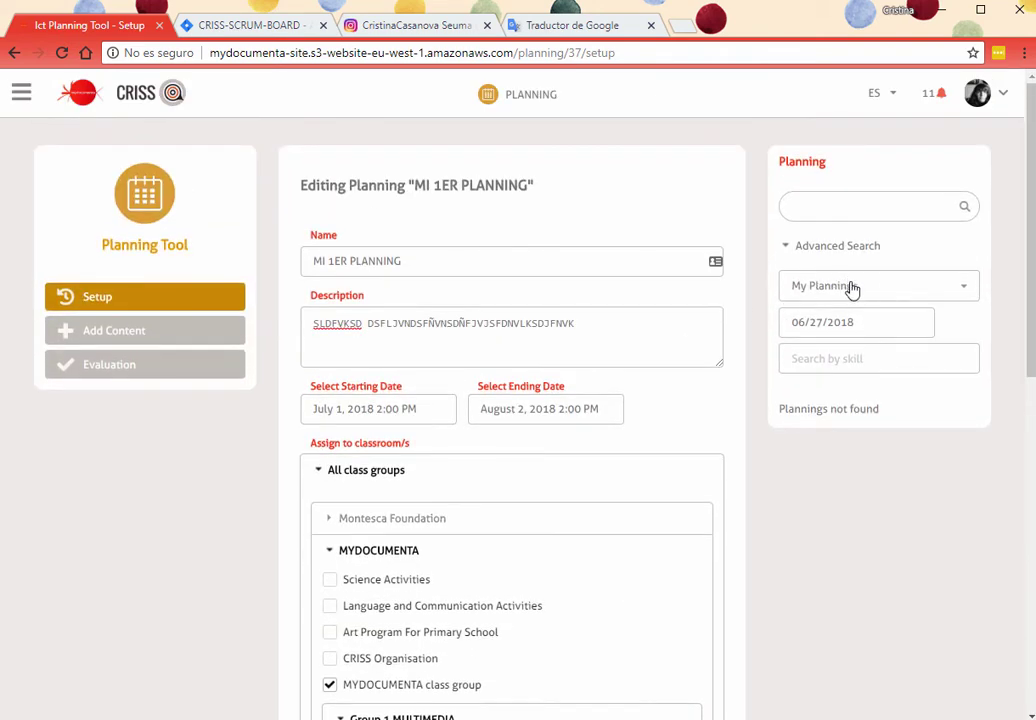
click(851, 288)
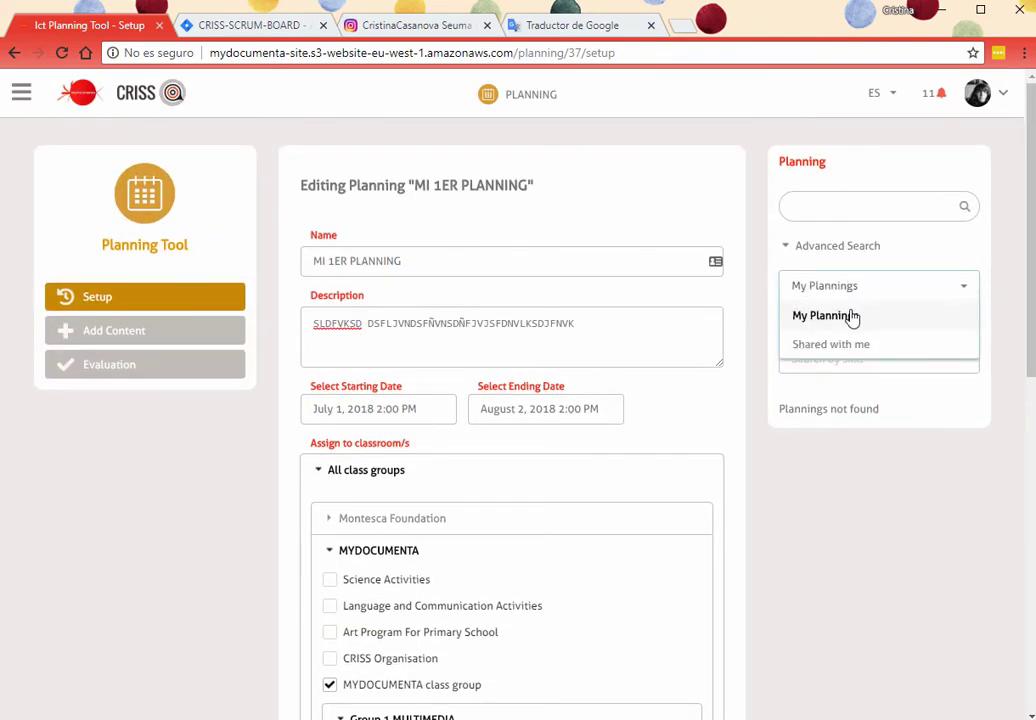
click(853, 345)
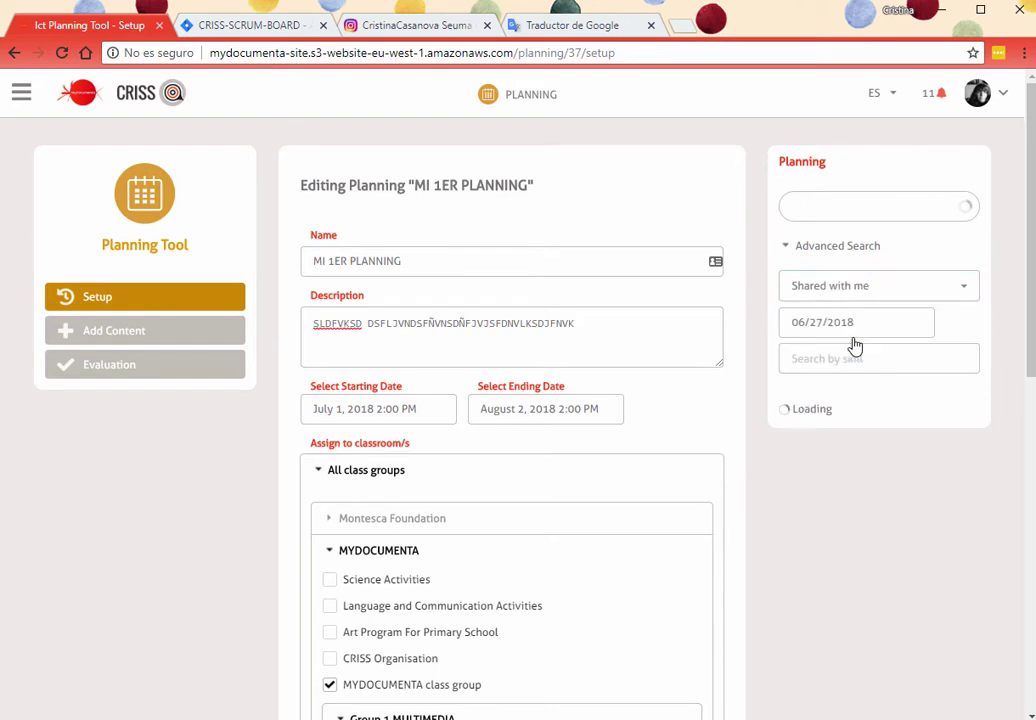
Filter the planning search list to "My Plannings" and open the available options for MI 1ER PLANNING.
click(844, 300)
click(845, 318)
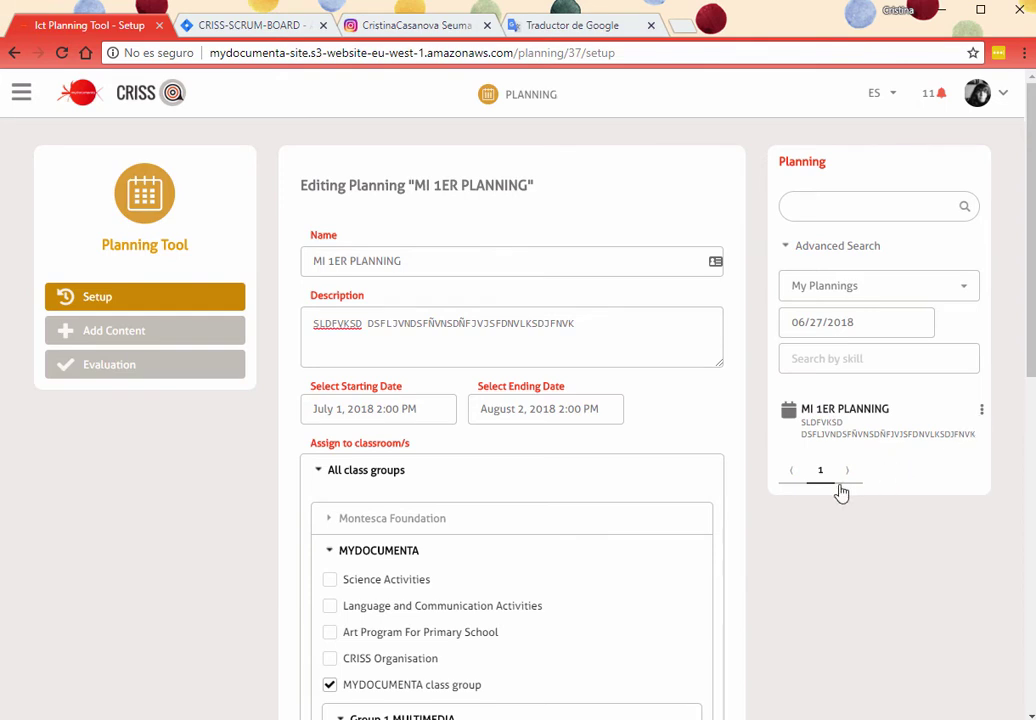
click(983, 411)
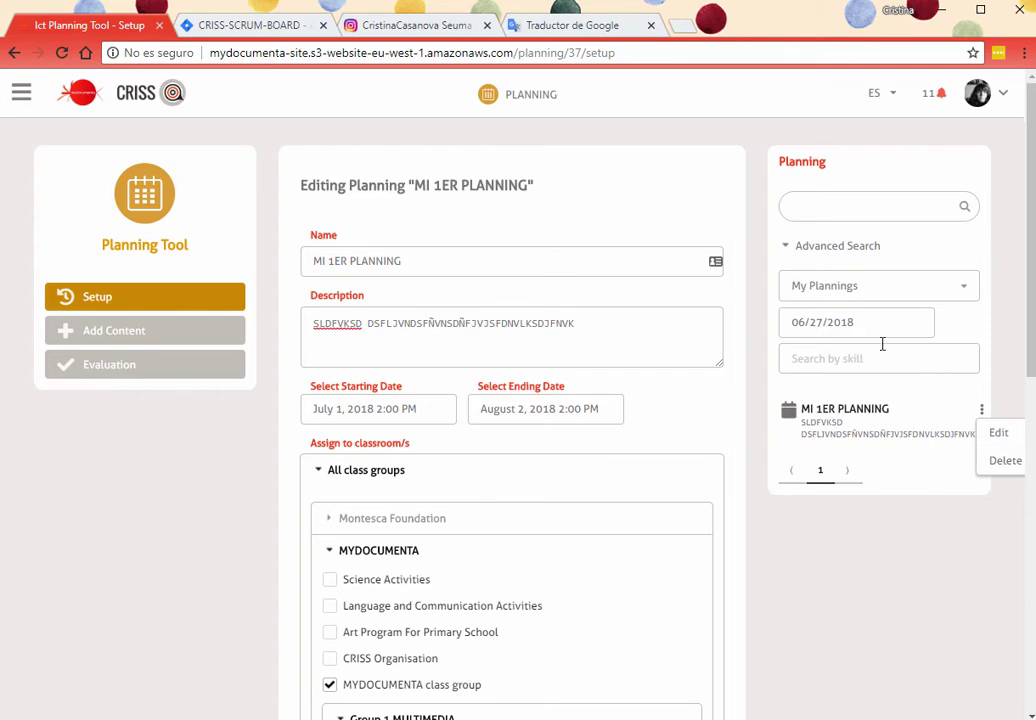
Open the content section of MI 1ER PLANNING and filter the available contents by Criss Scenarios.
click(146, 337)
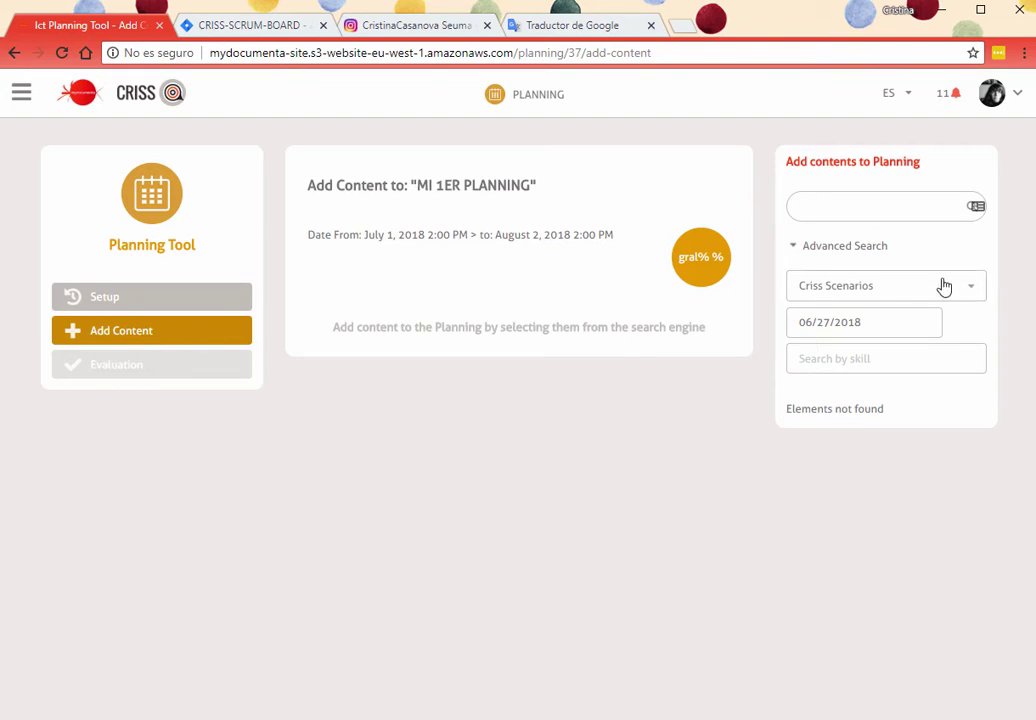
click(891, 286)
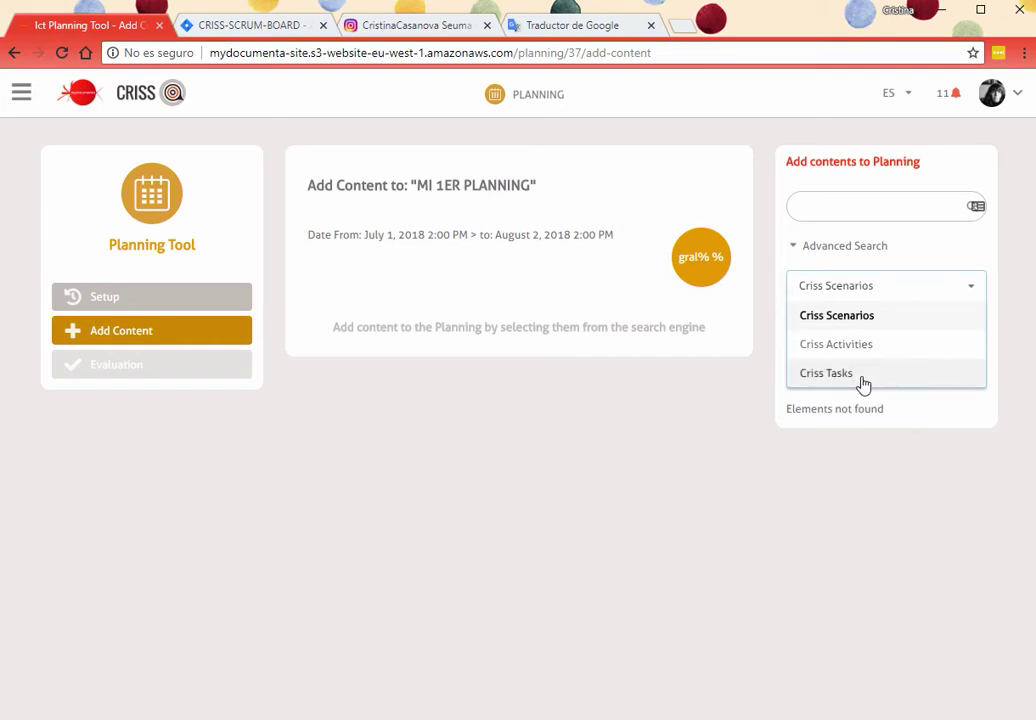
click(850, 322)
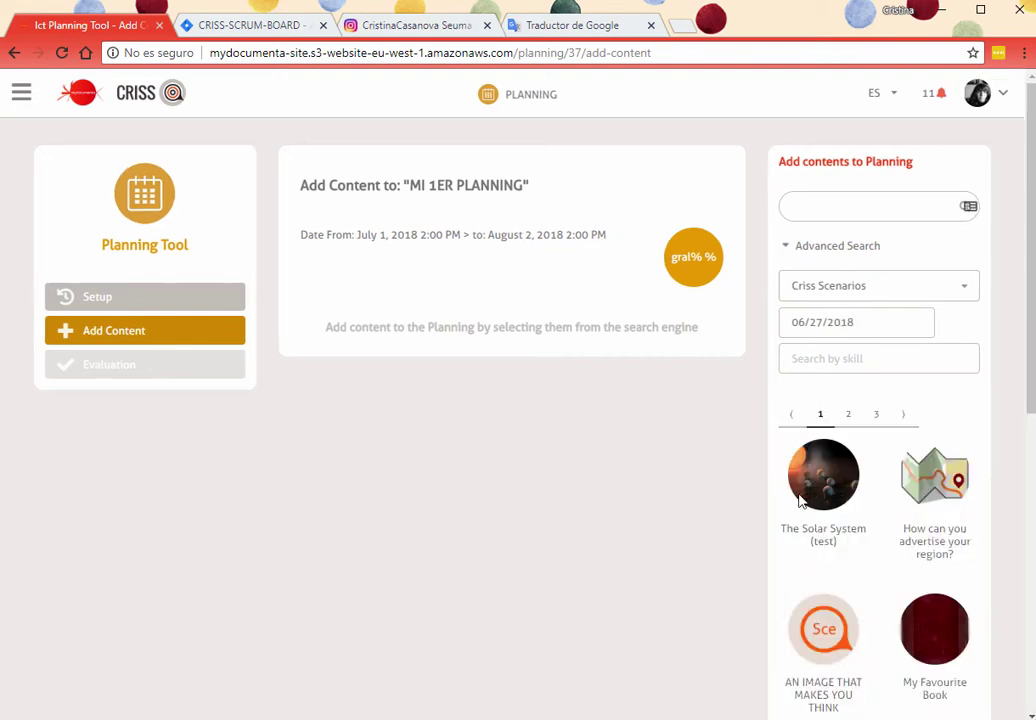
Preview the scenario "AN IMAGE THAT MAKES YOU THINK", dismiss it, and add the scenario "The Solar System (test)" to the planning.
click(823, 628)
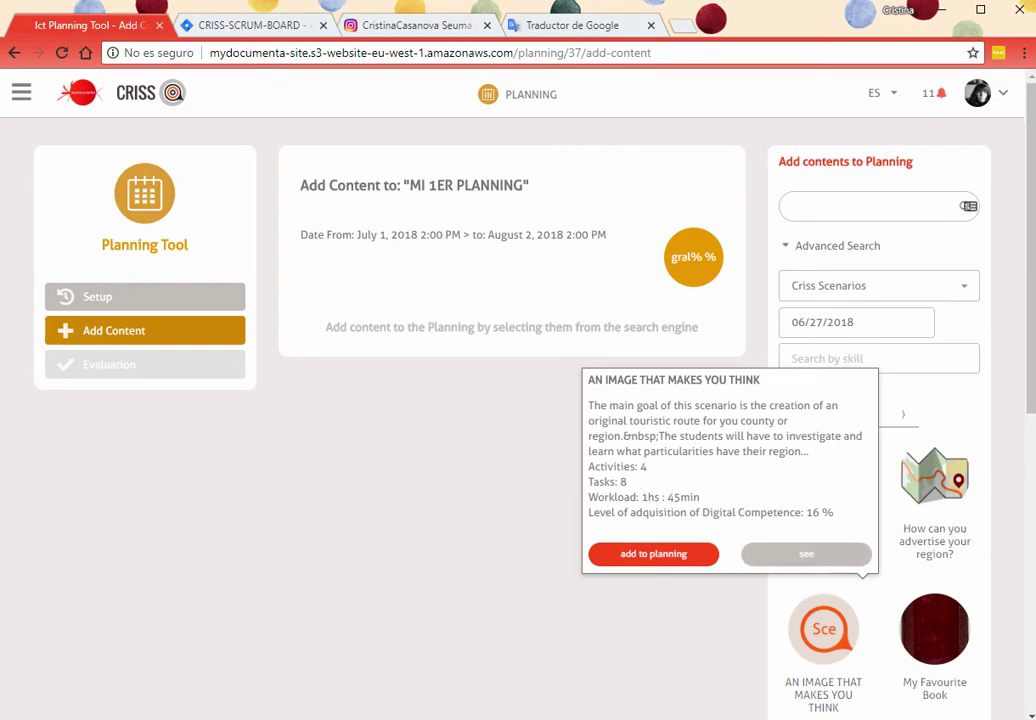
click(1003, 470)
scroll(835, 248, down, 2)
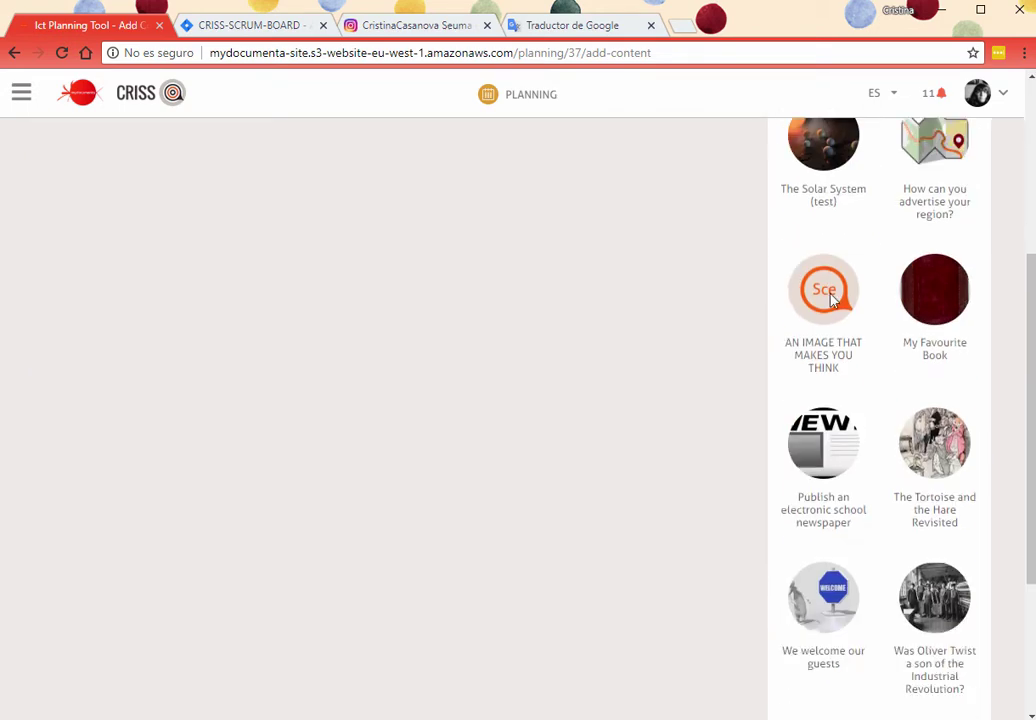
click(830, 328)
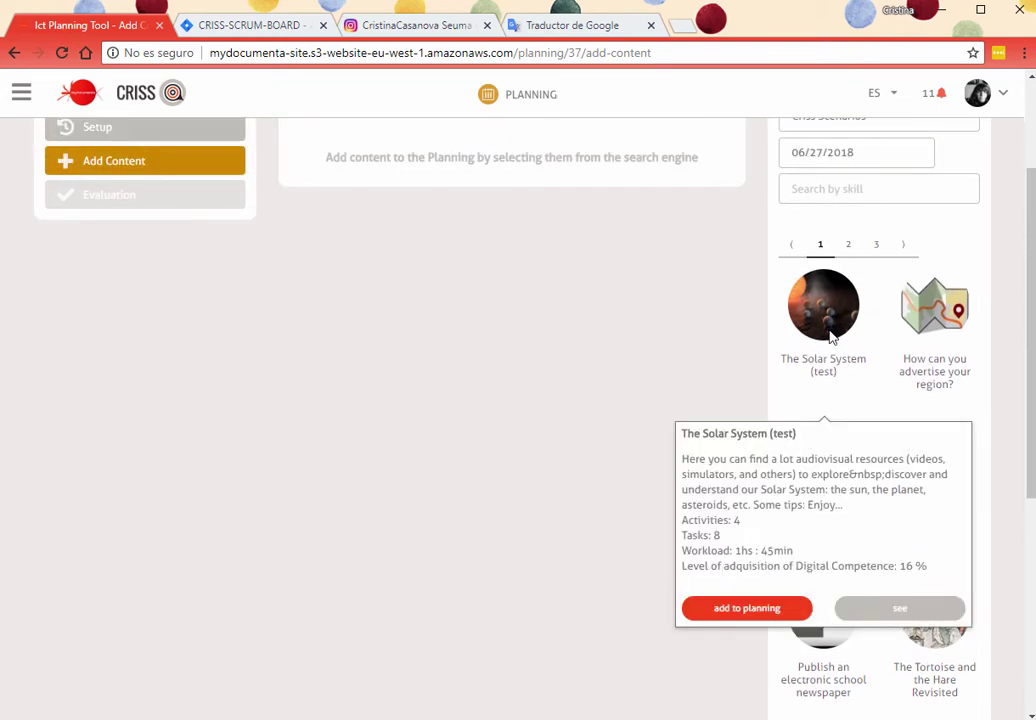
click(752, 609)
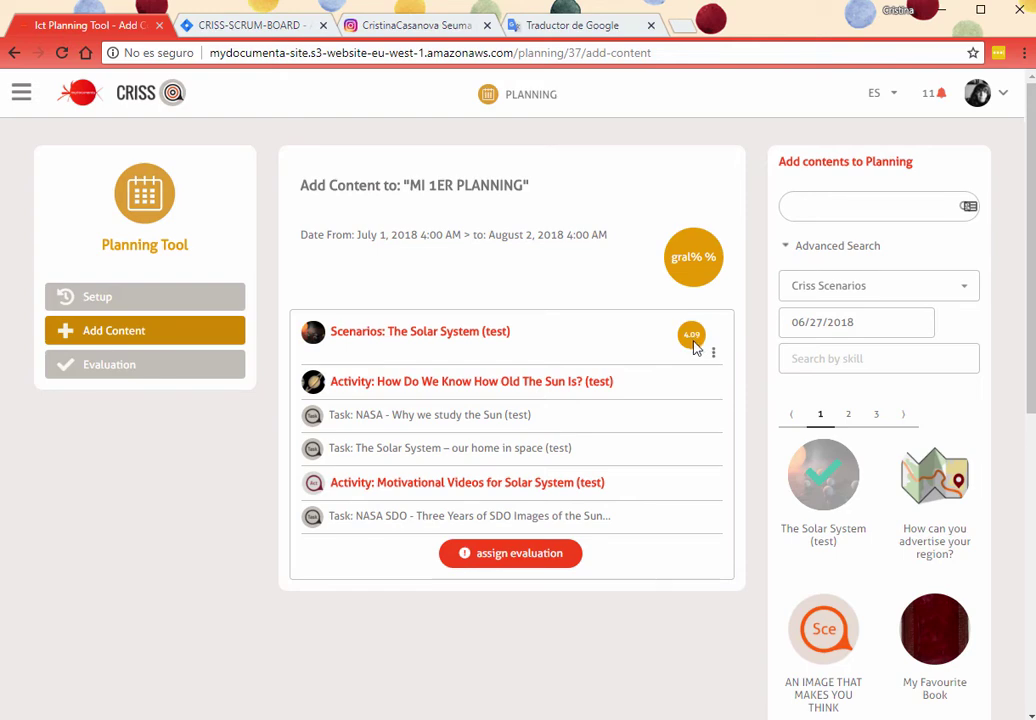
Look through the remaining scenarios and switch the content filter to Criss Activities.
scroll(861, 530, down, 3)
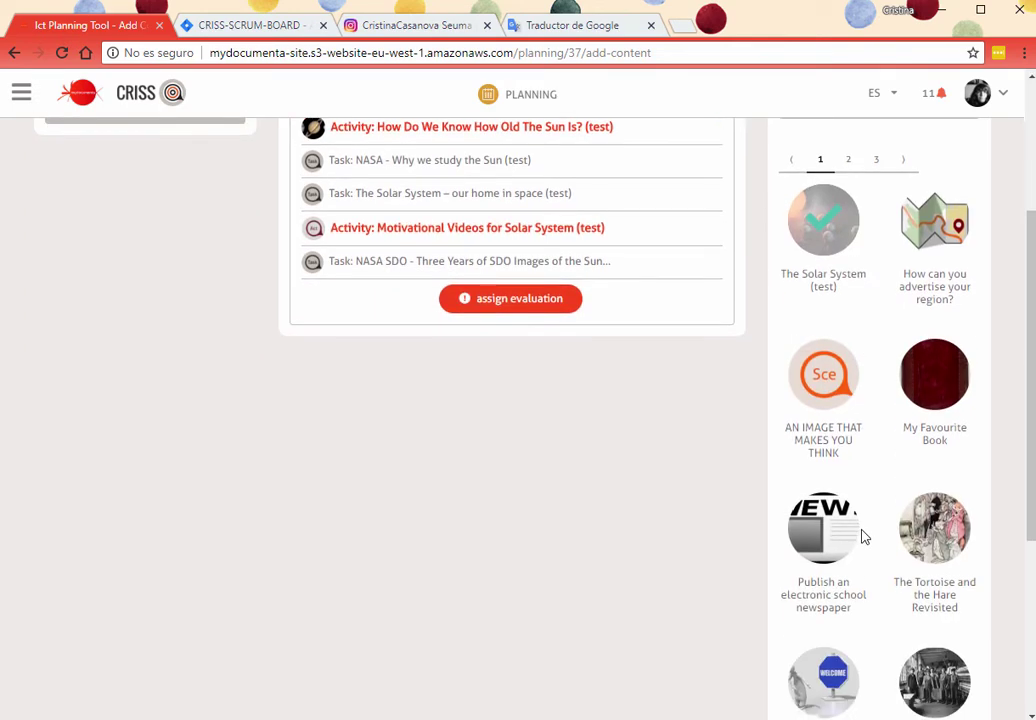
scroll(865, 468, up, 2)
scroll(866, 468, up, 1)
click(888, 296)
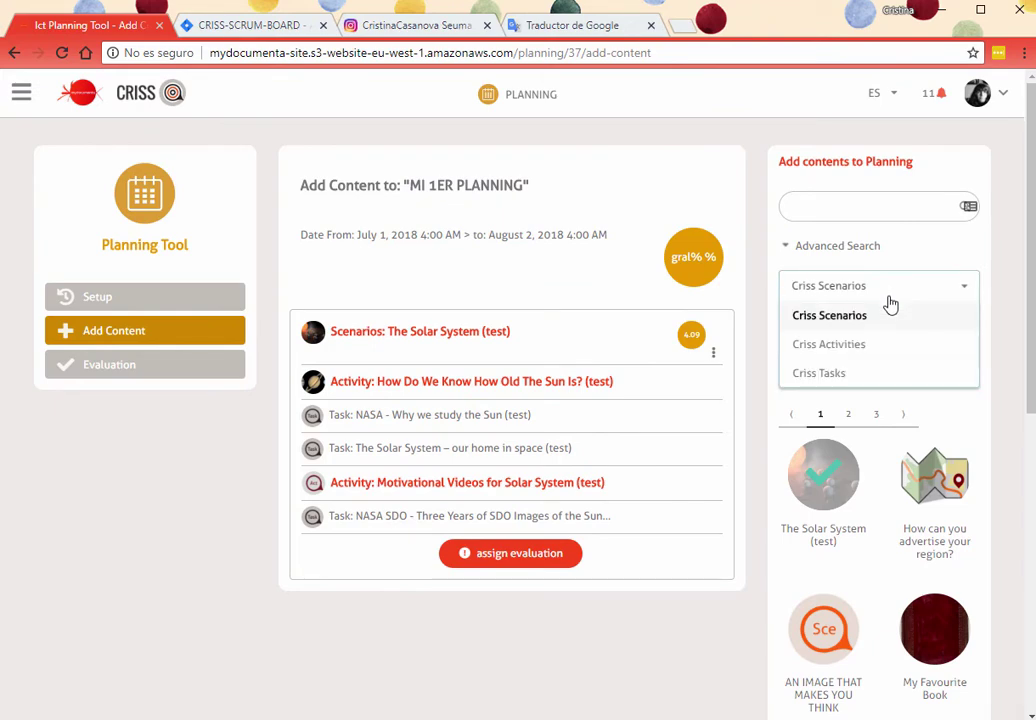
click(828, 344)
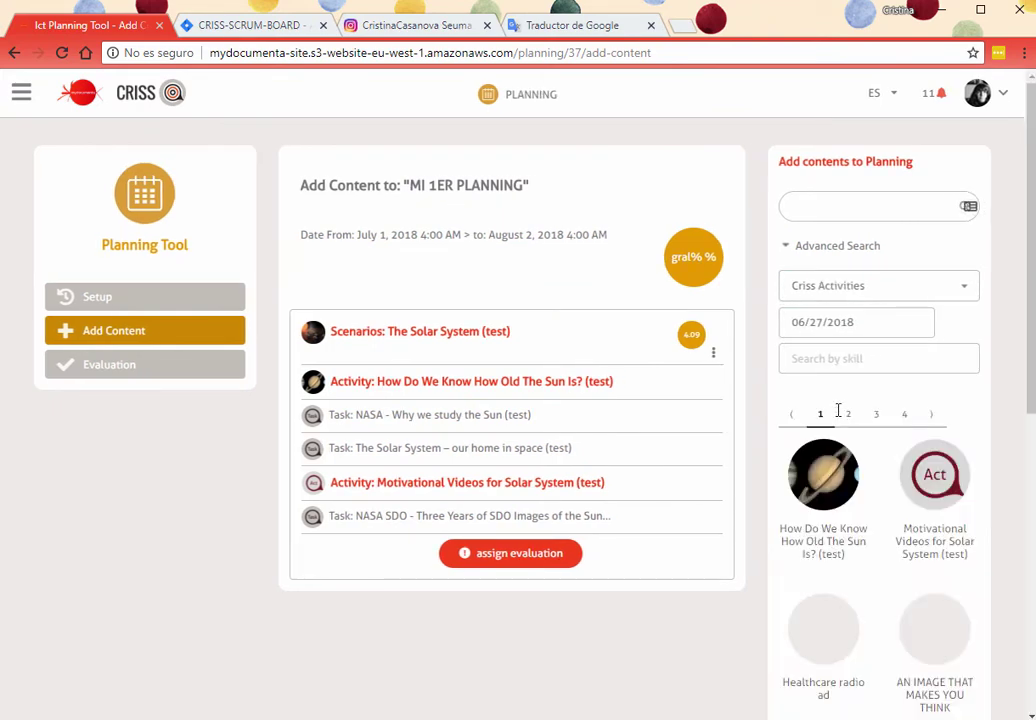
Browse the activities and add "Coordinate and create groups." to the planning.
scroll(832, 527, down, 5)
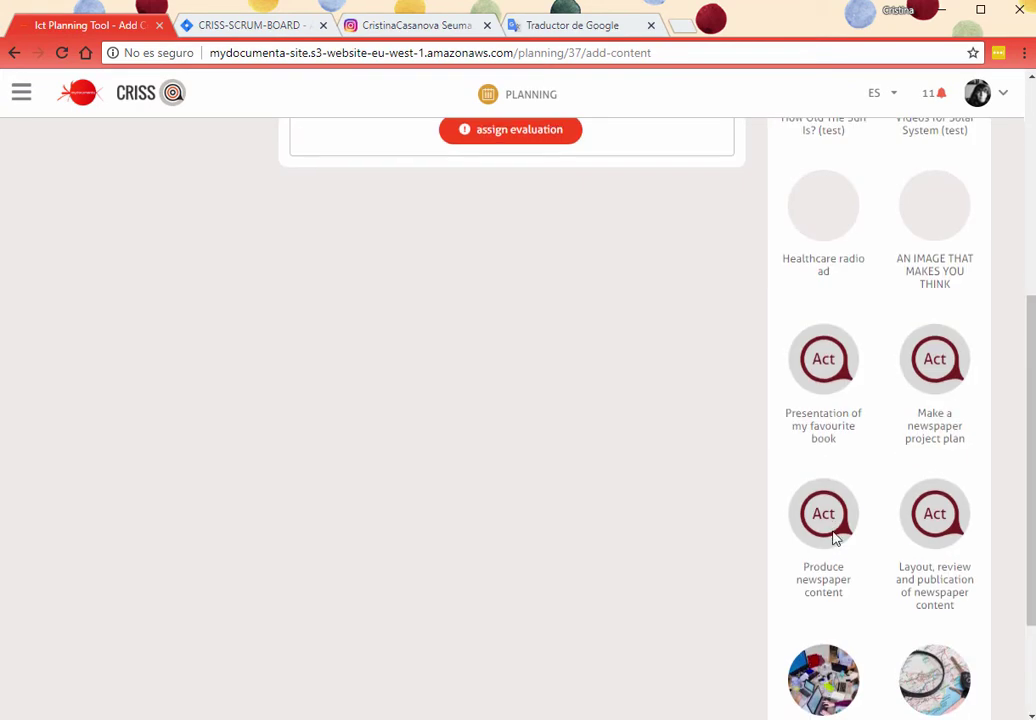
scroll(836, 539, up, 3)
scroll(836, 539, down, 4)
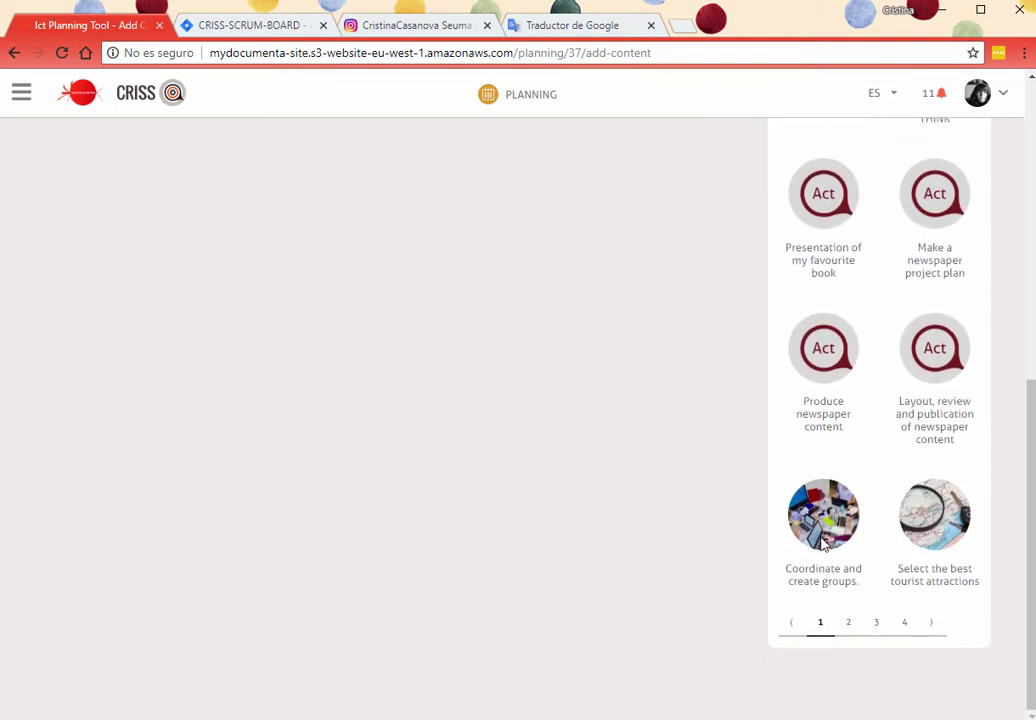
click(822, 542)
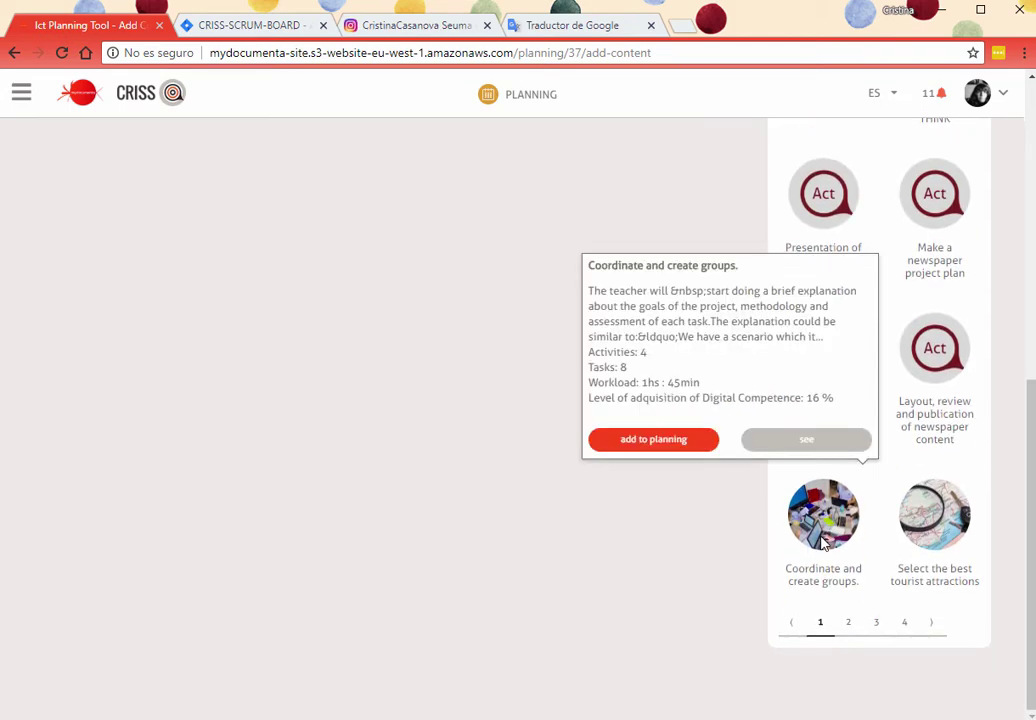
click(655, 453)
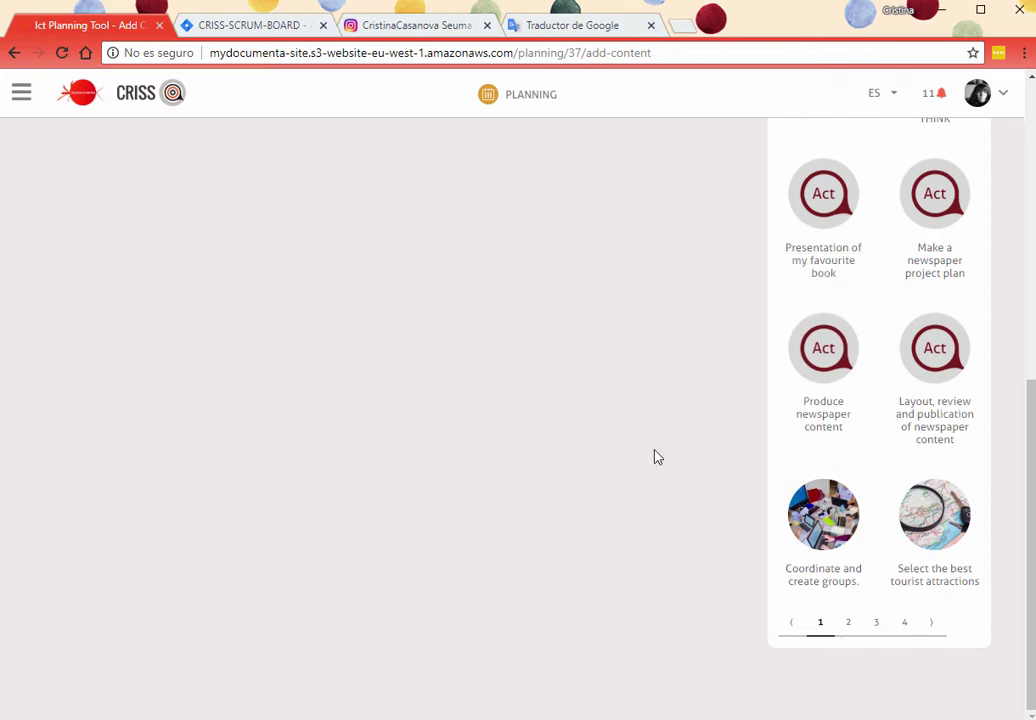
Examine the scenario and activity added to the planning, including their tasks, percentages and evaluation options.
scroll(655, 457, down, 3)
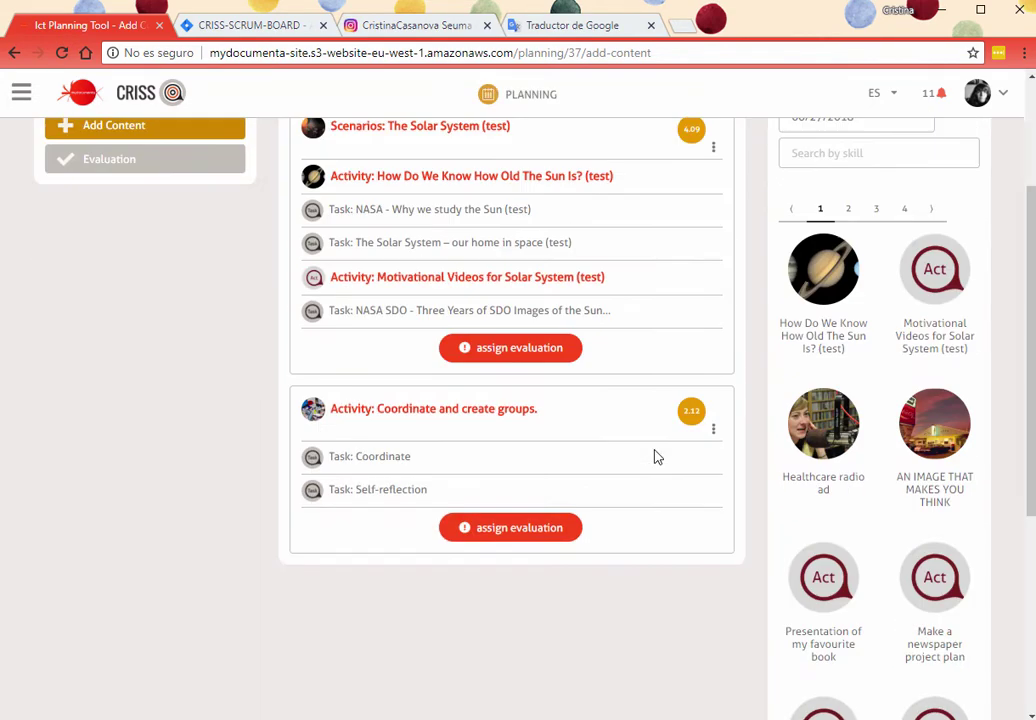
scroll(442, 435, up, 1)
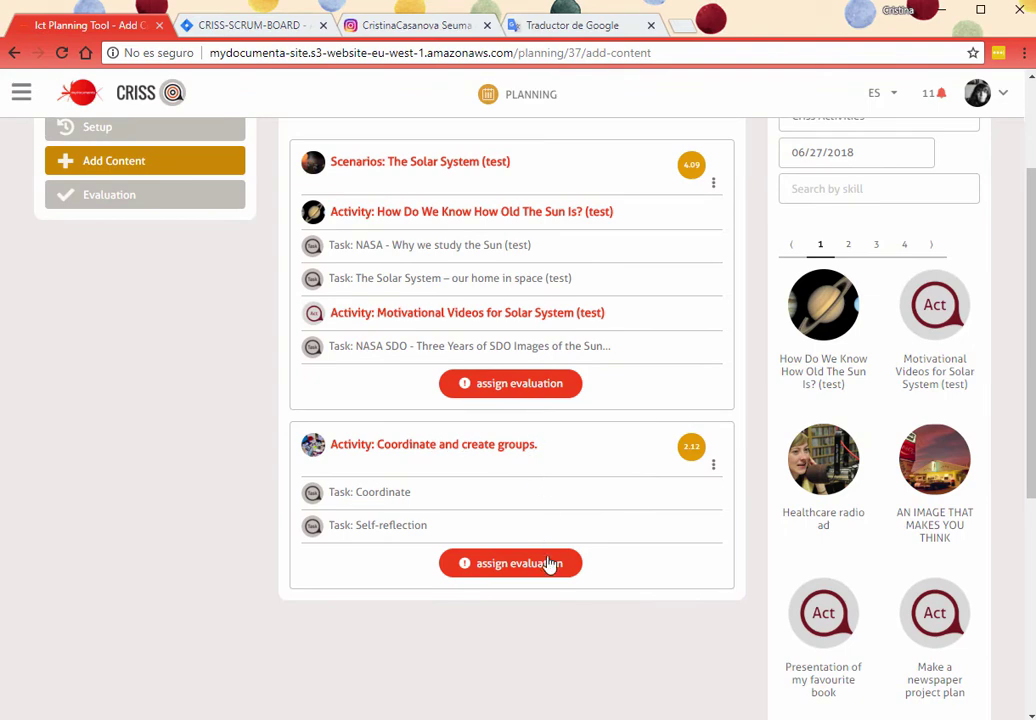
scroll(710, 386, up, 2)
scroll(541, 469, down, 3)
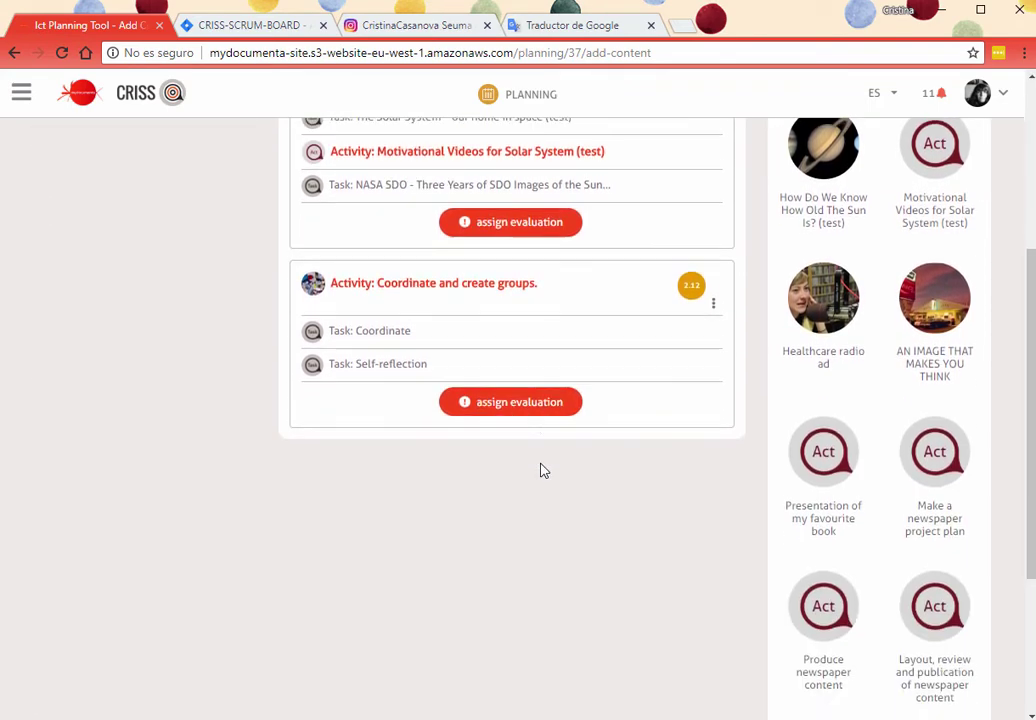
scroll(541, 469, up, 3)
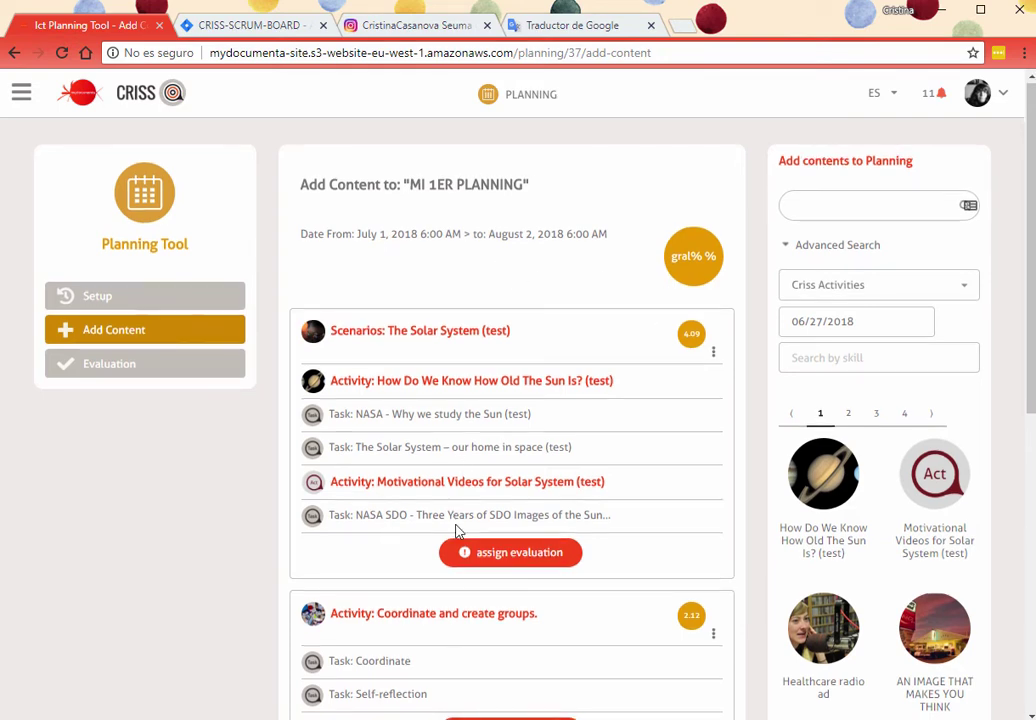
scroll(456, 530, down, 6)
scroll(457, 530, up, 5)
scroll(457, 532, up, 1)
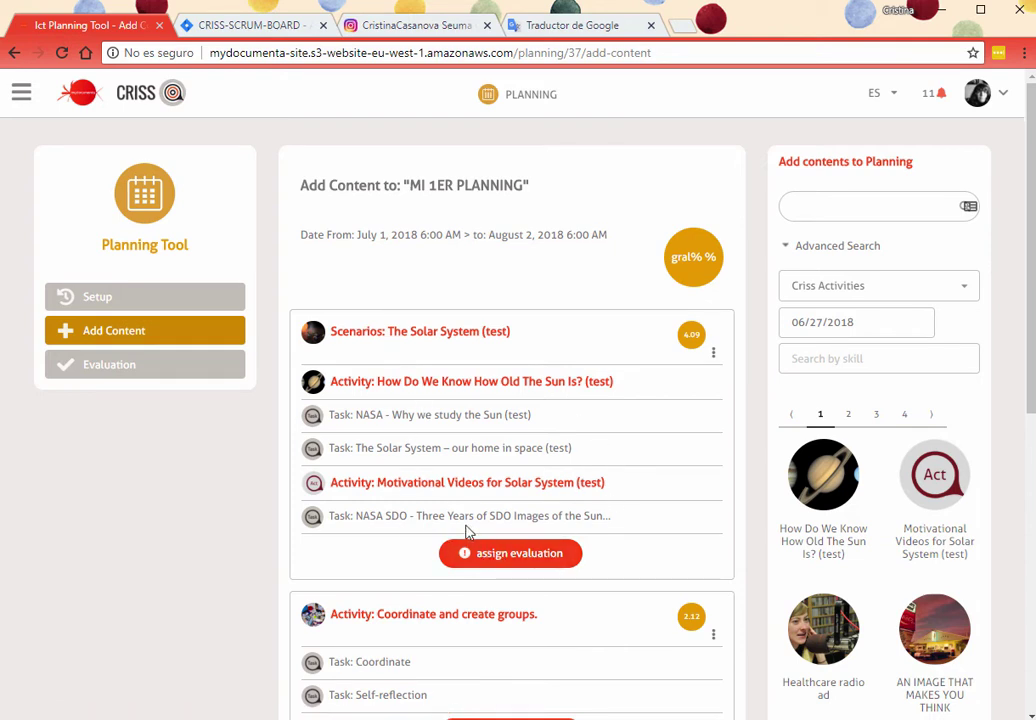
Open the planning's evaluation setup and select the scenario "The Solar System (test)" for configuration.
click(172, 375)
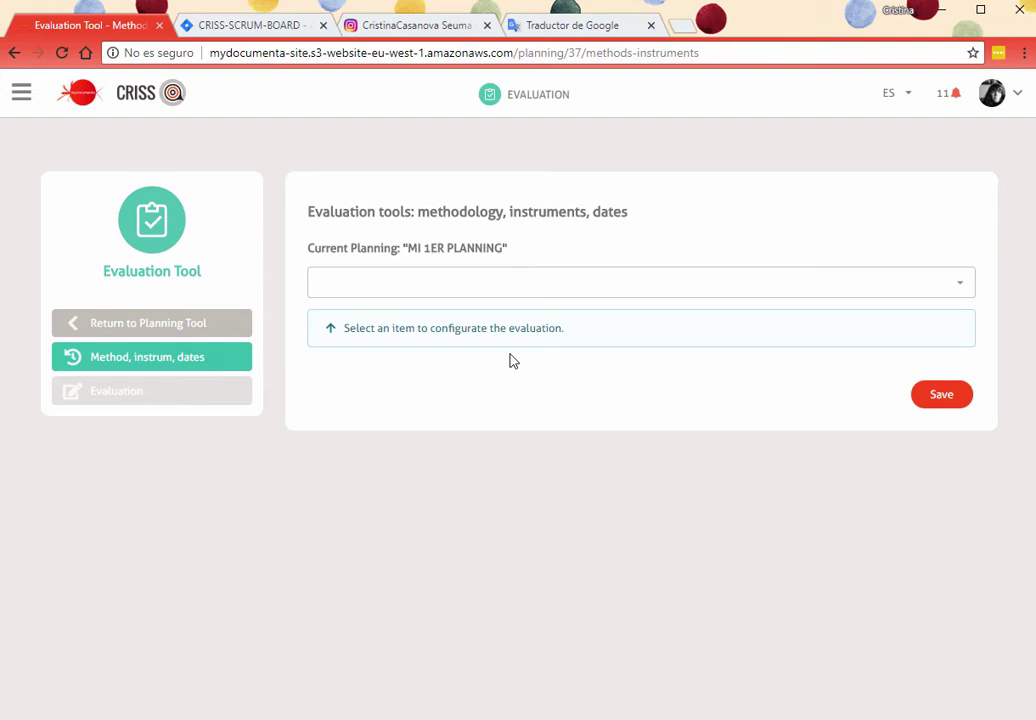
click(526, 296)
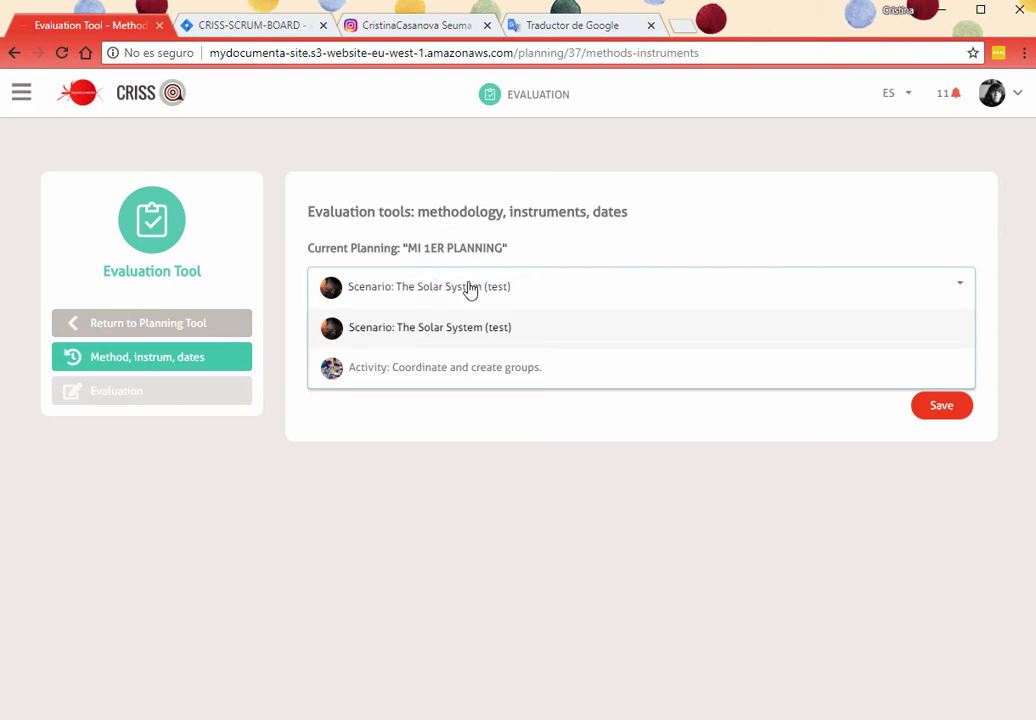
click(442, 337)
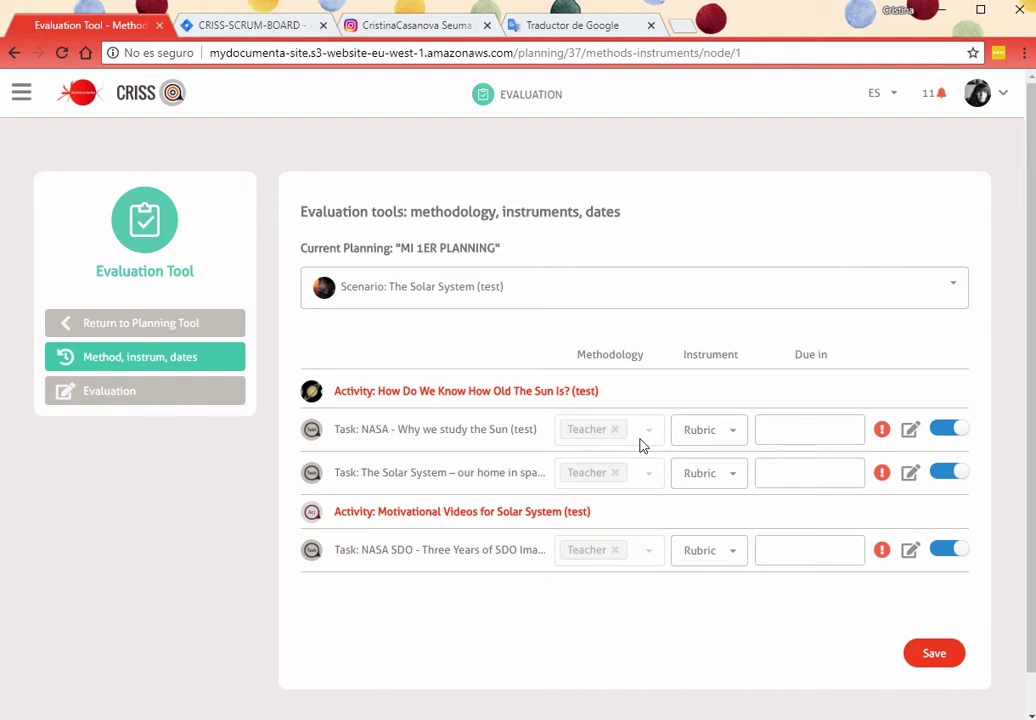
Use the Rubric instrument for the task "NASA - Why we study the Sun (test)" and set its due date to July 3, 2018.
click(733, 428)
click(698, 464)
click(767, 432)
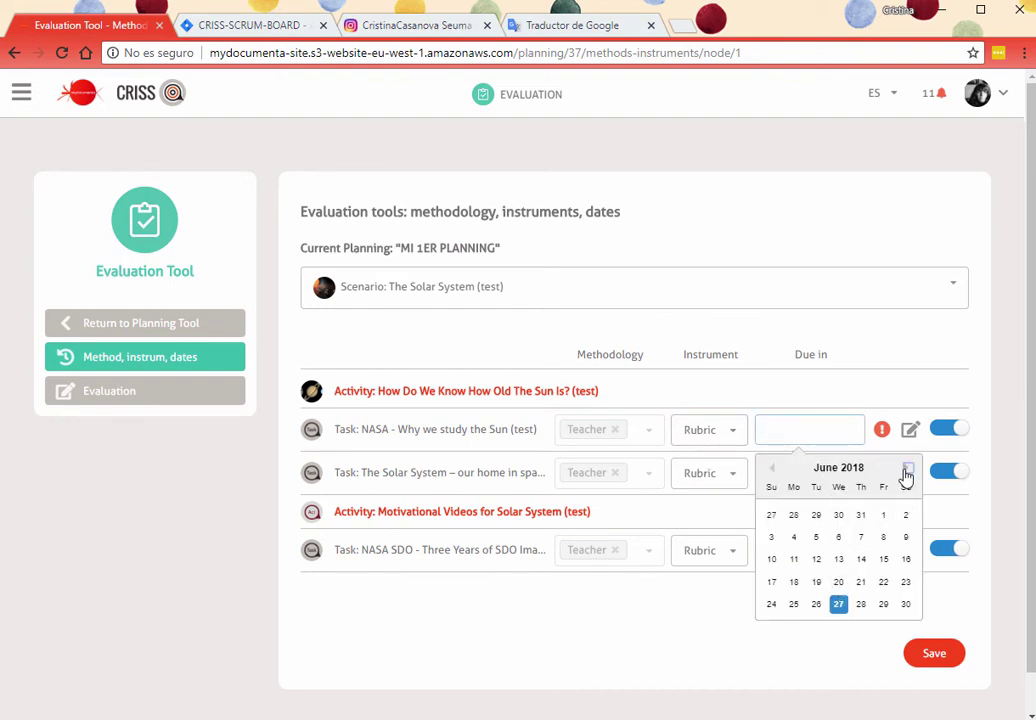
click(906, 470)
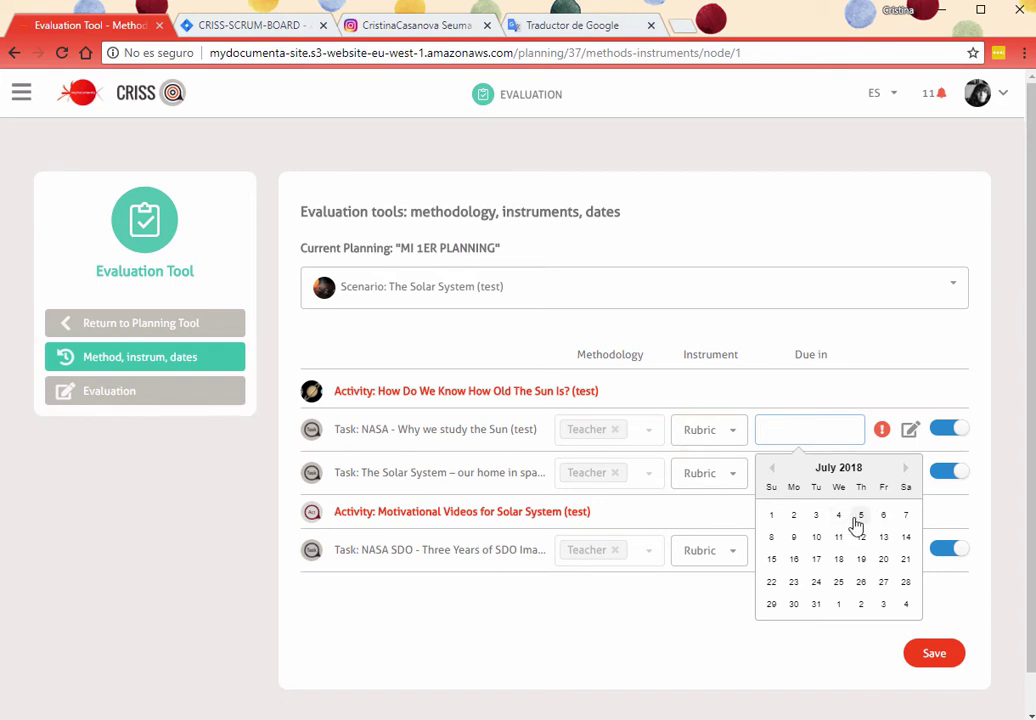
click(816, 518)
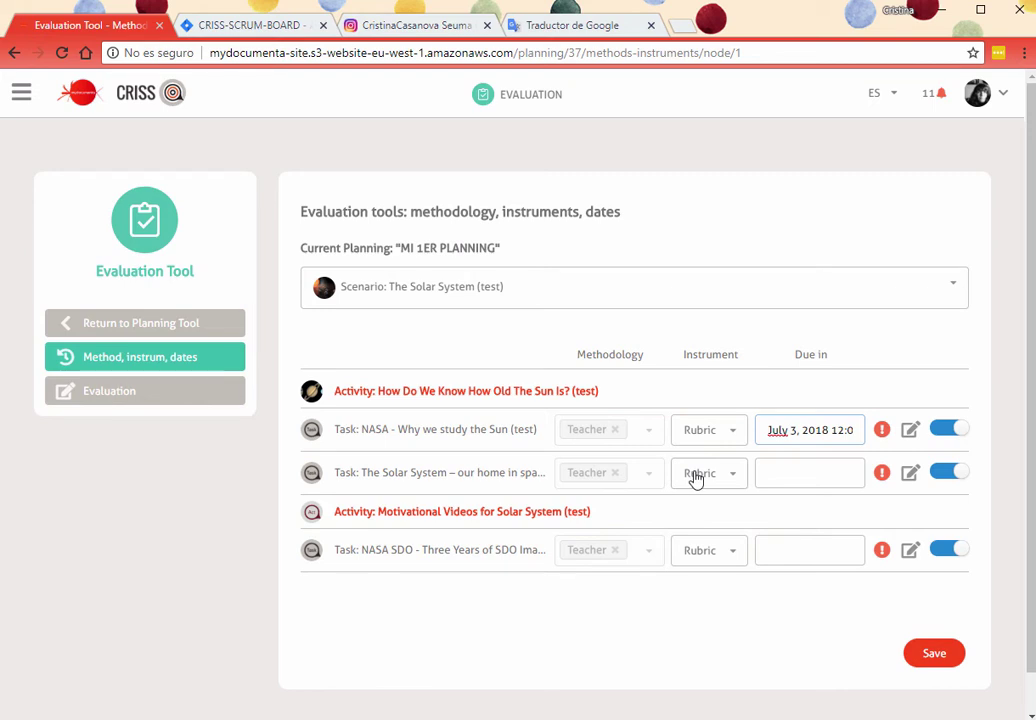
Set the due date of the task "The Solar System – our home in space (test)" to July 11, 2018.
click(790, 474)
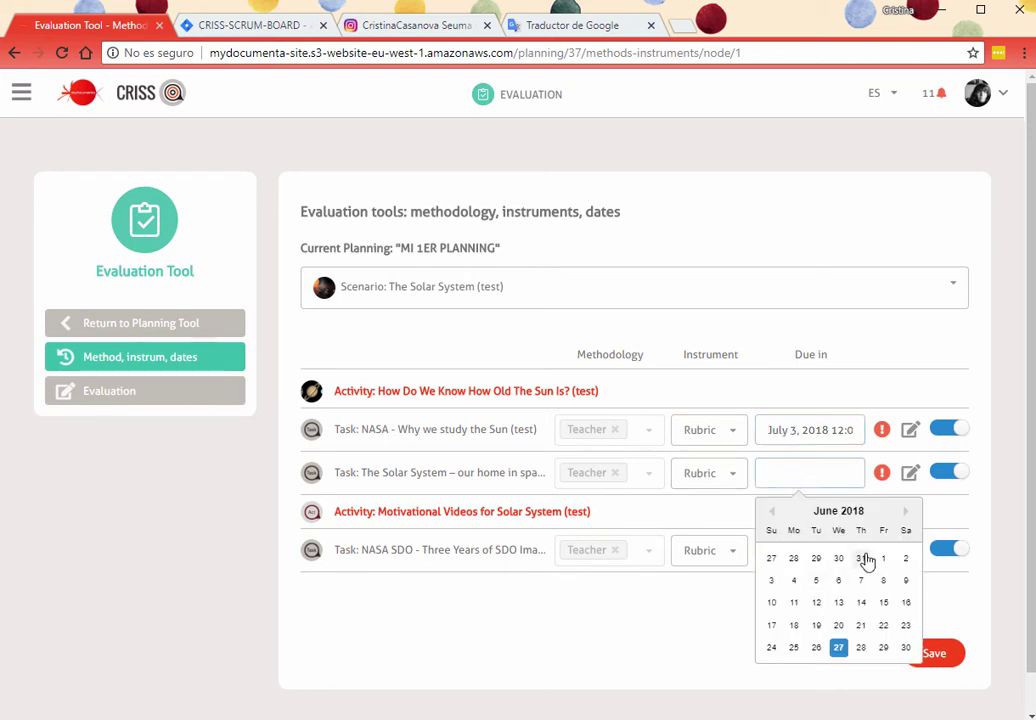
click(906, 513)
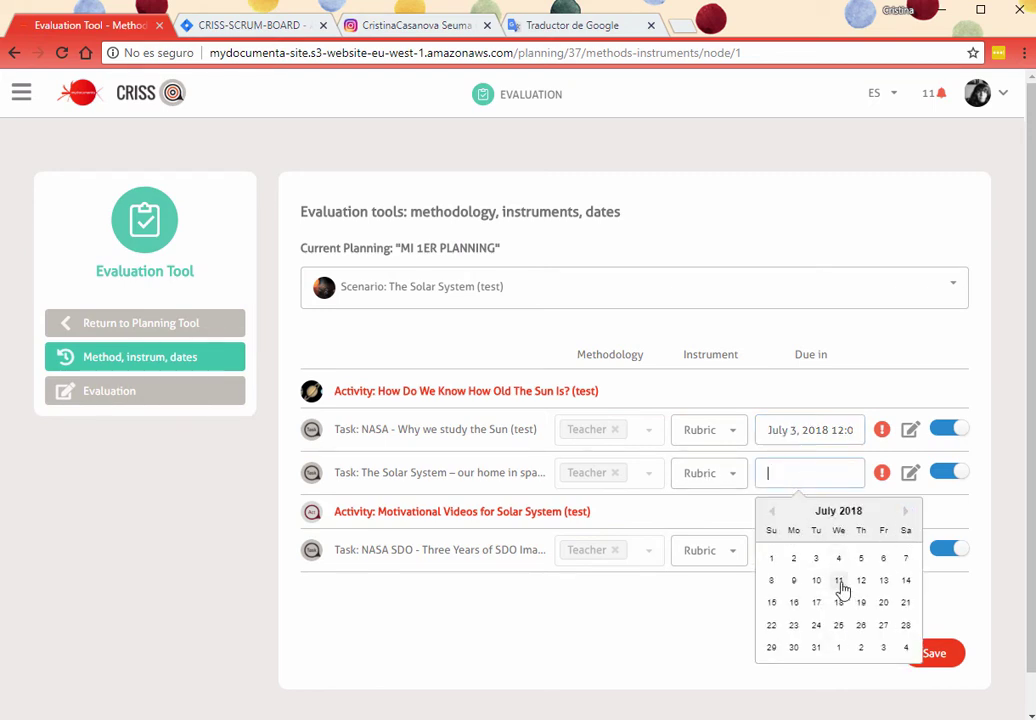
click(840, 582)
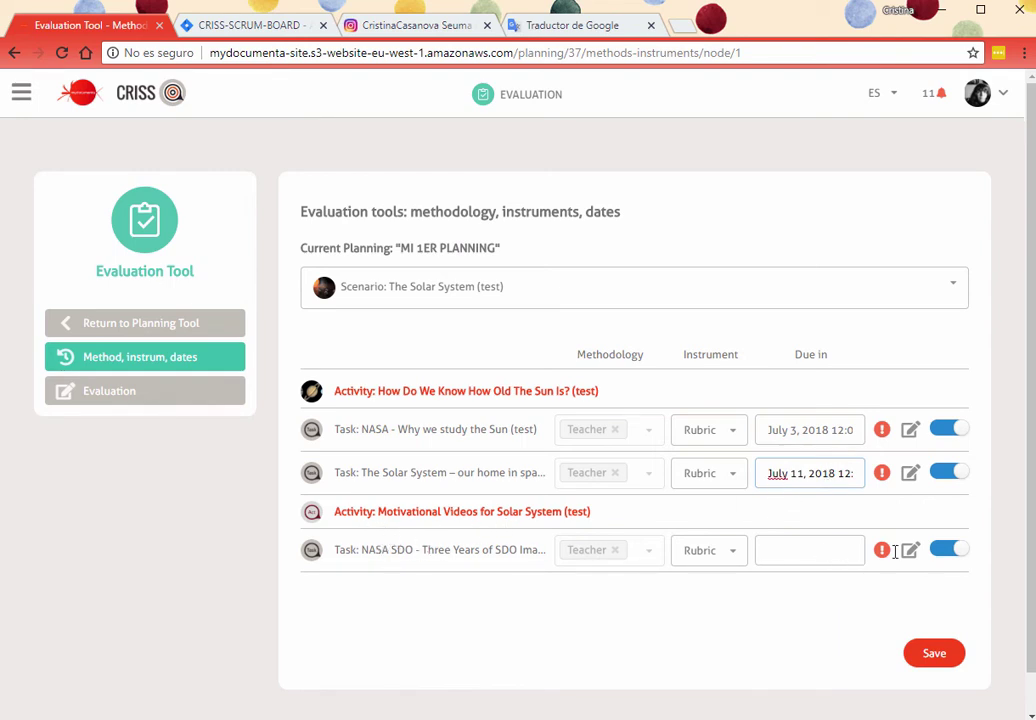
Turn off evaluation for the NASA SDO task under Motivational Videos for Solar System and save the scenario's evaluation settings.
click(944, 556)
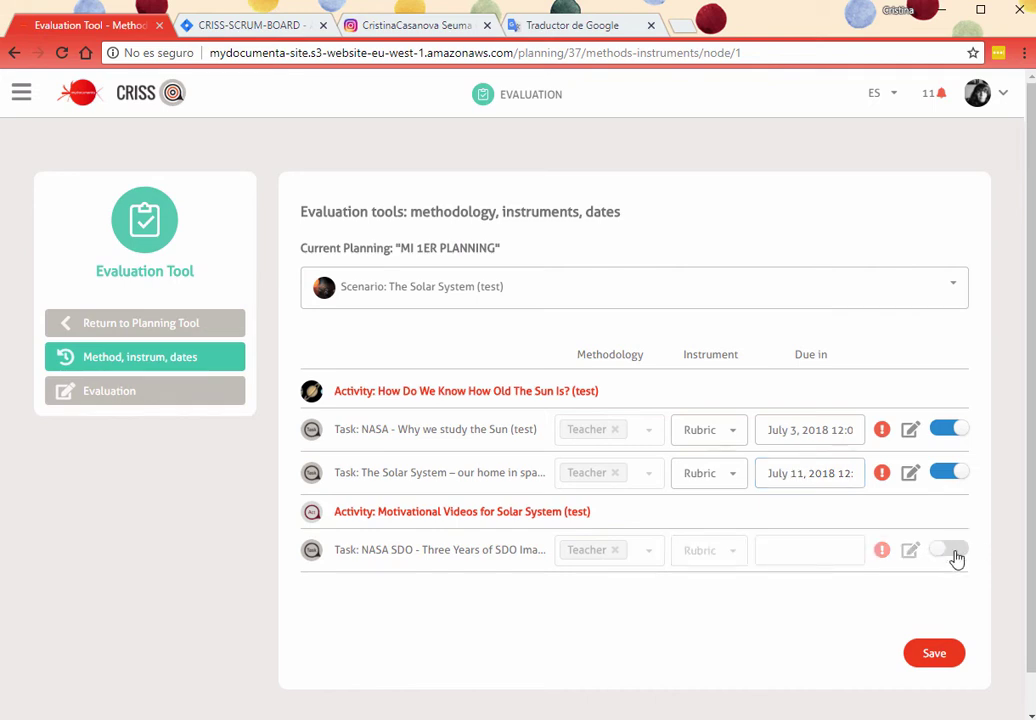
click(928, 655)
View the evaluation settings of "Coordinate and create groups." and return to the Solar System scenario to check its saved settings.
click(467, 300)
click(455, 368)
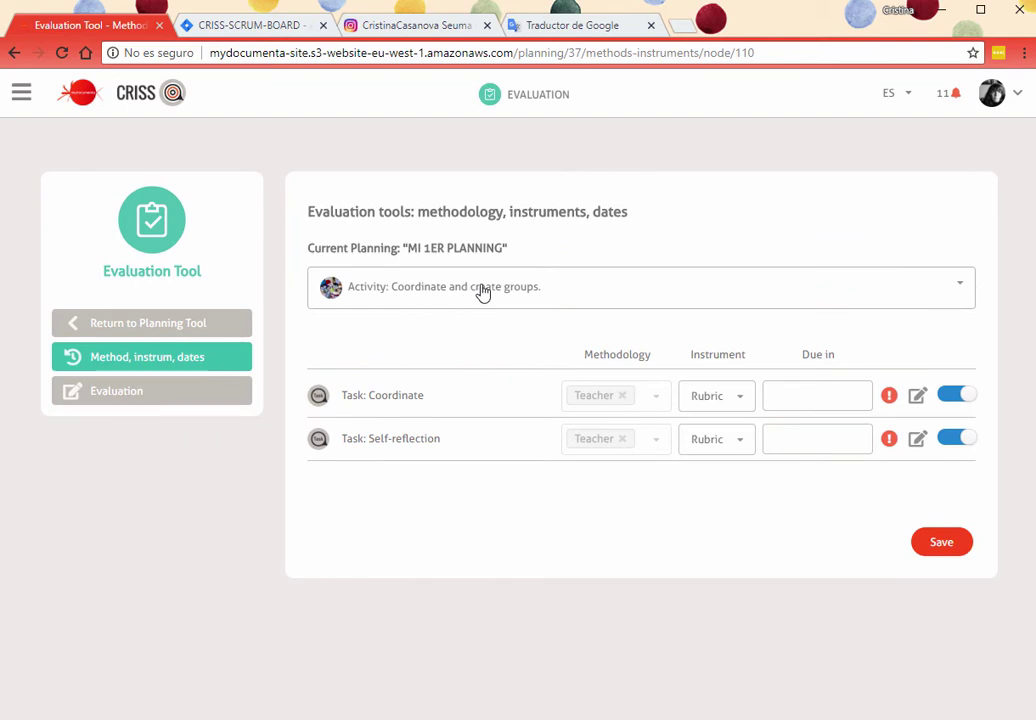
click(482, 291)
click(474, 331)
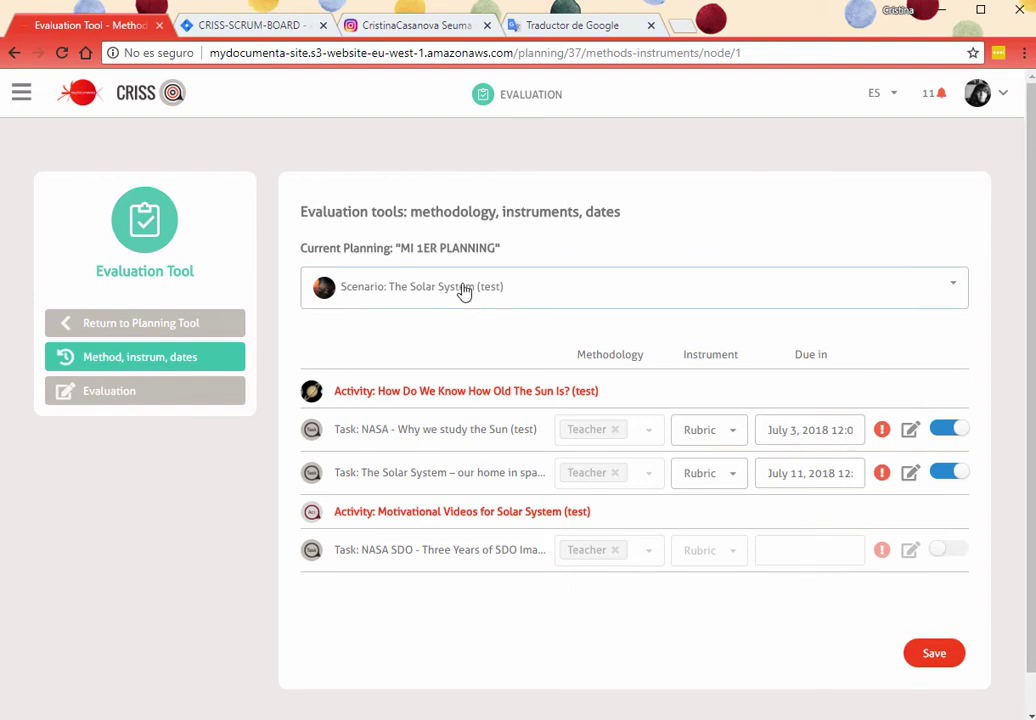
Set the due date of the Coordinate task in the activity "Coordinate and create groups." to July 18, 2018.
click(463, 290)
click(450, 367)
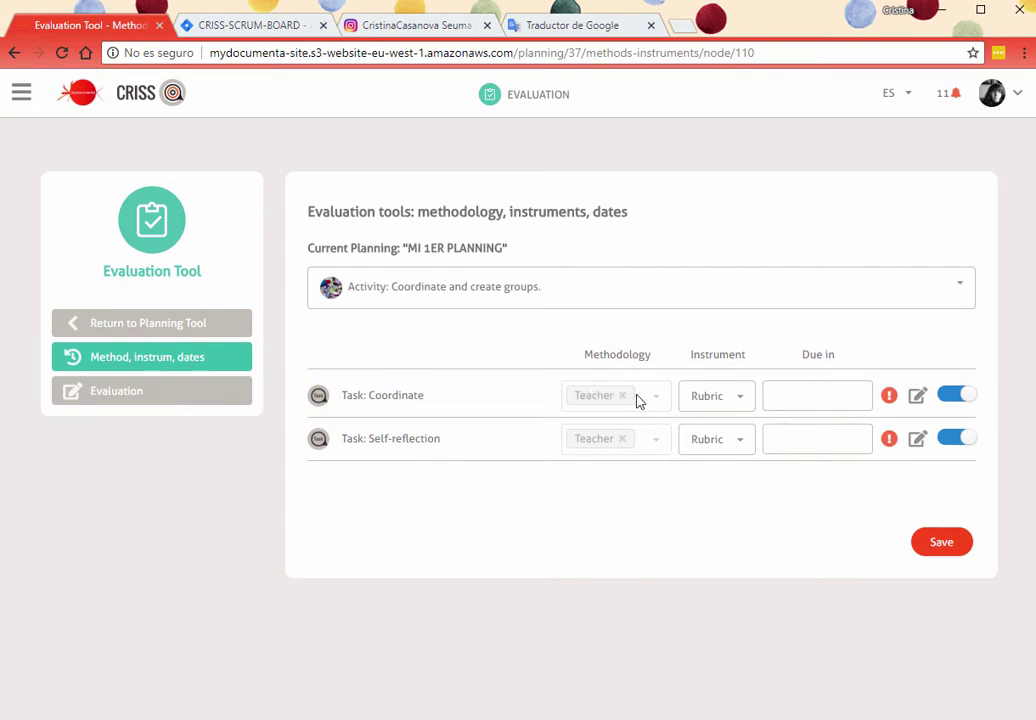
click(824, 386)
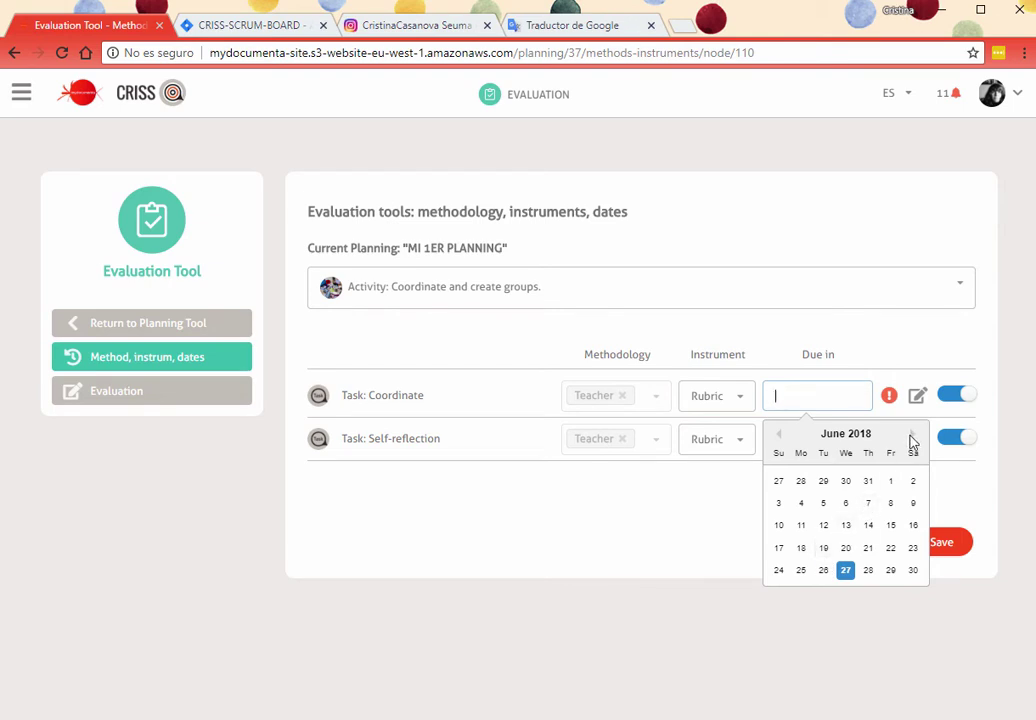
click(912, 437)
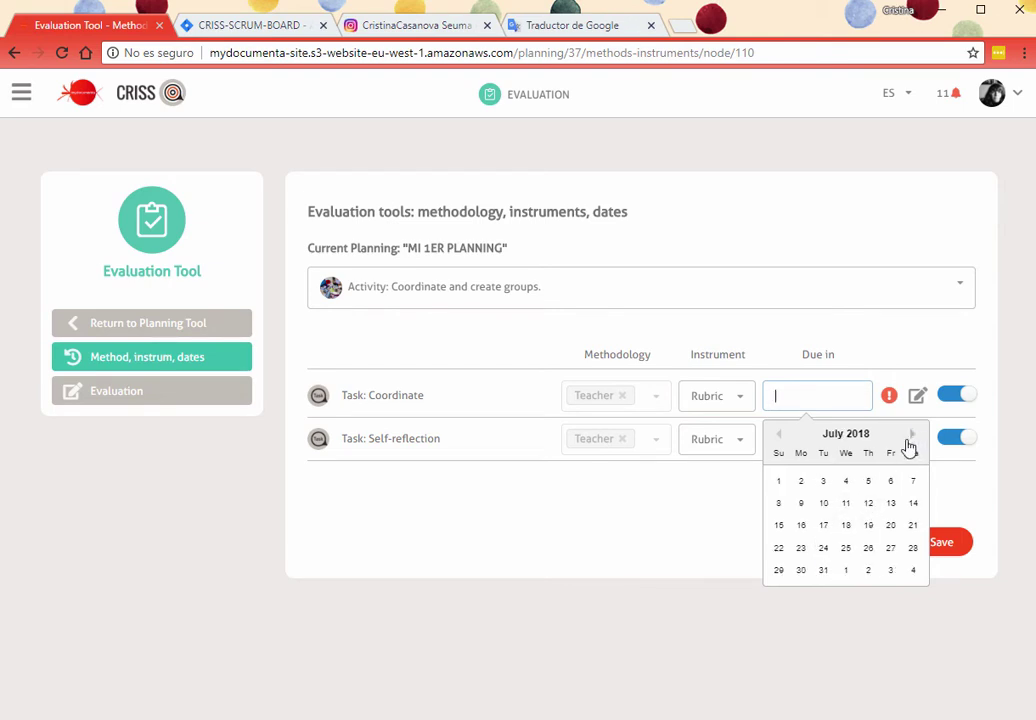
click(846, 526)
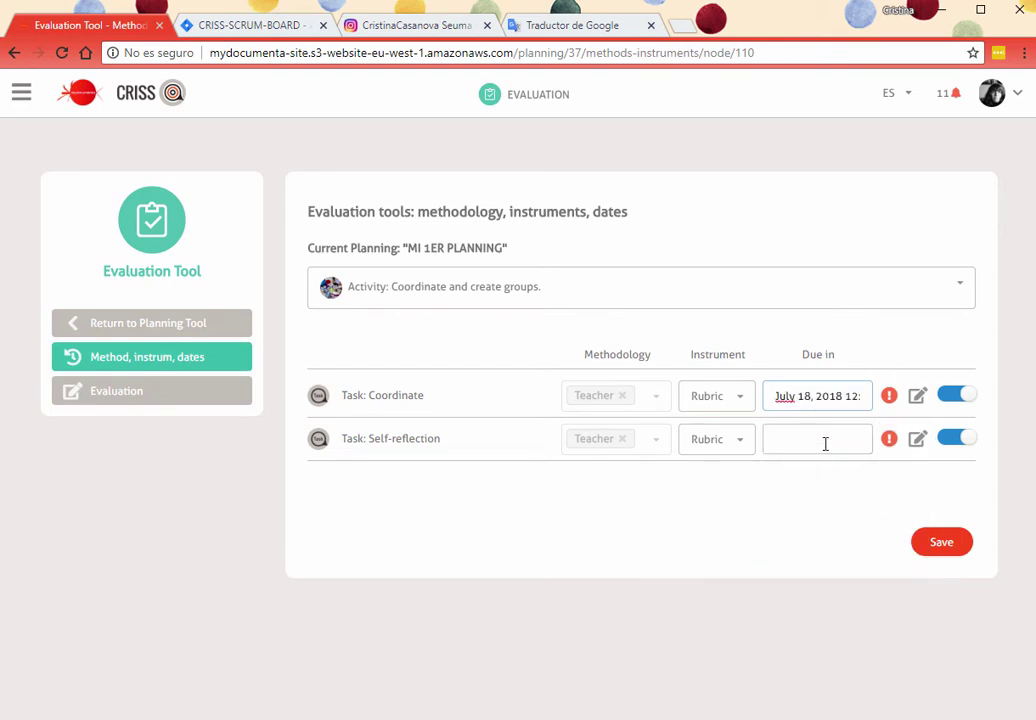
Set the due date of the Self-reflection task to July 25, 2018 and save the activity's evaluation settings.
click(825, 443)
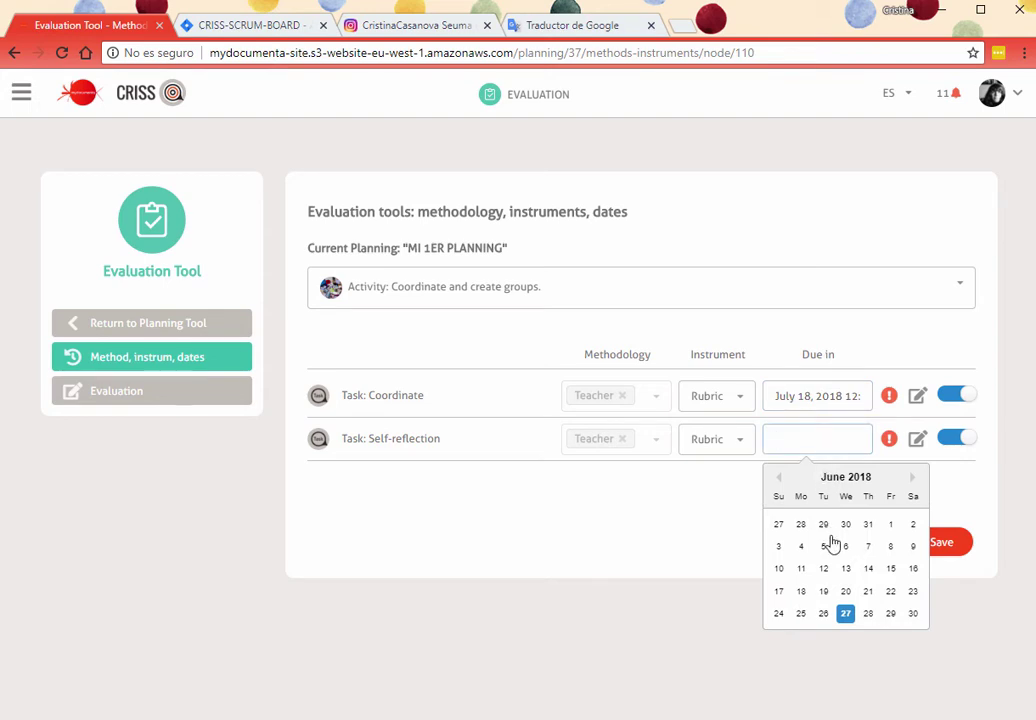
click(913, 478)
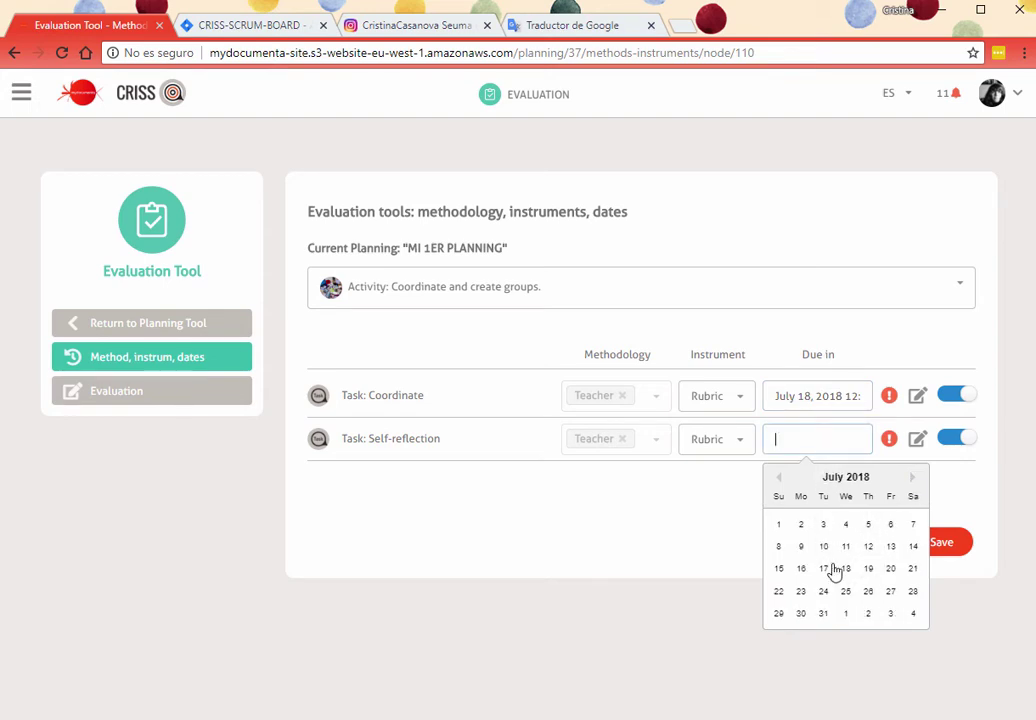
click(846, 591)
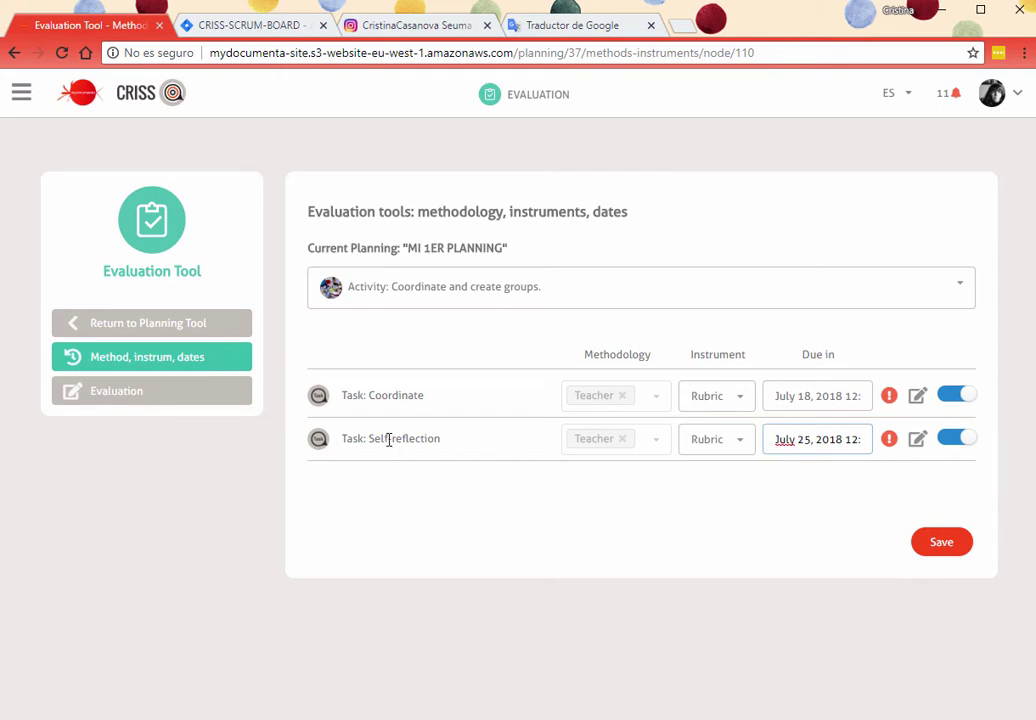
click(735, 405)
click(735, 405)
click(940, 544)
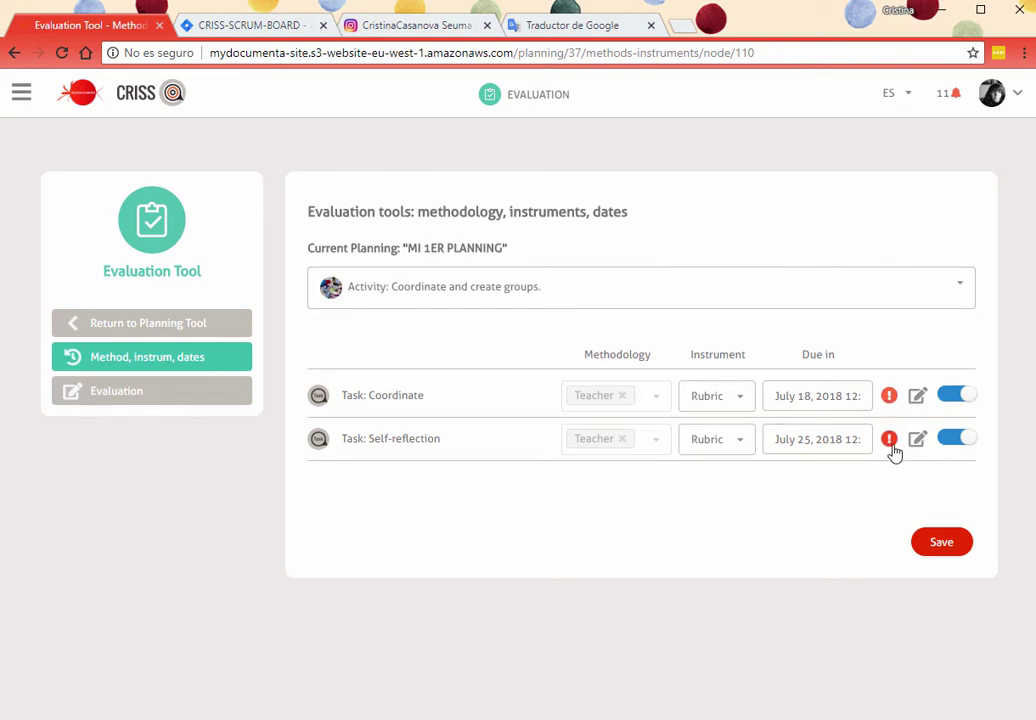
Switch back to the scenario "The Solar System (test)" and open its Evaluation section.
click(820, 302)
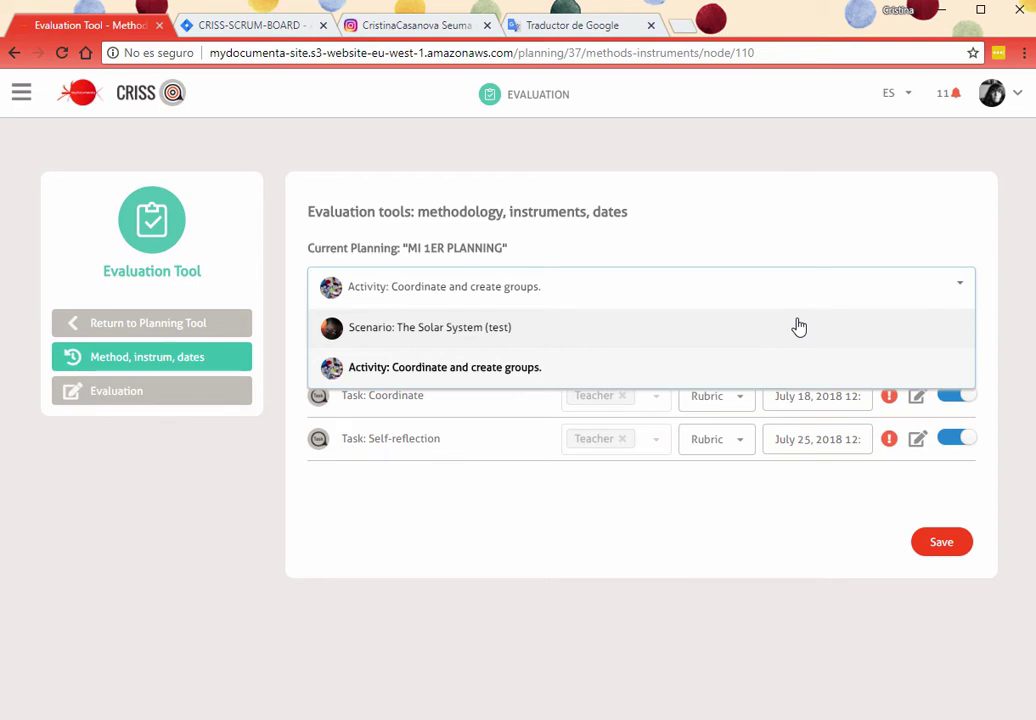
click(799, 327)
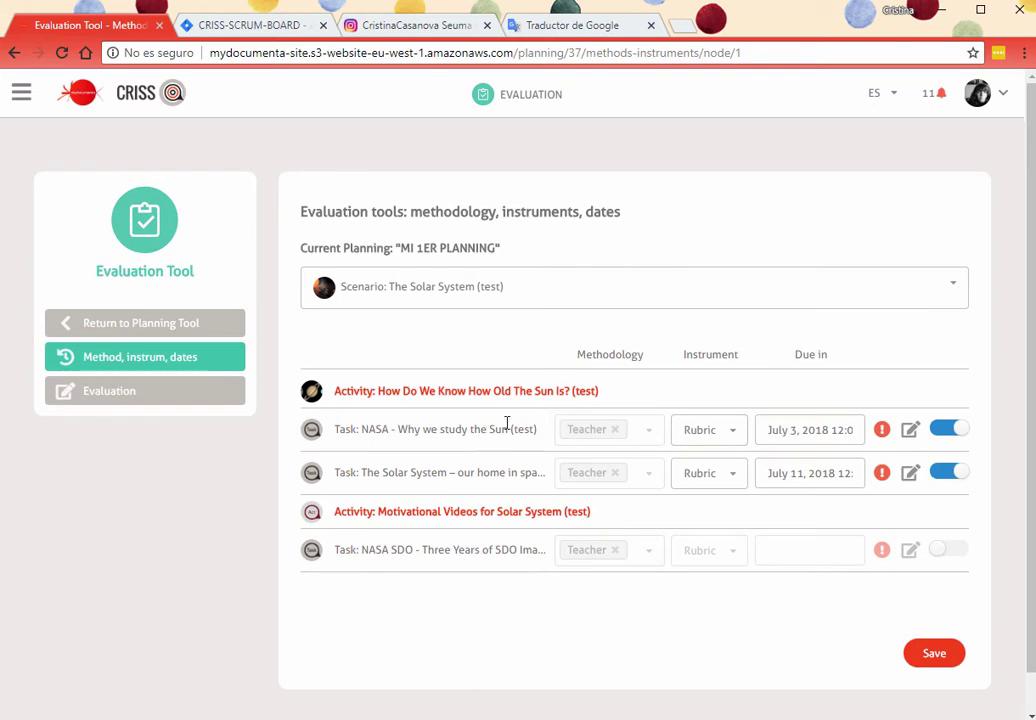
click(143, 392)
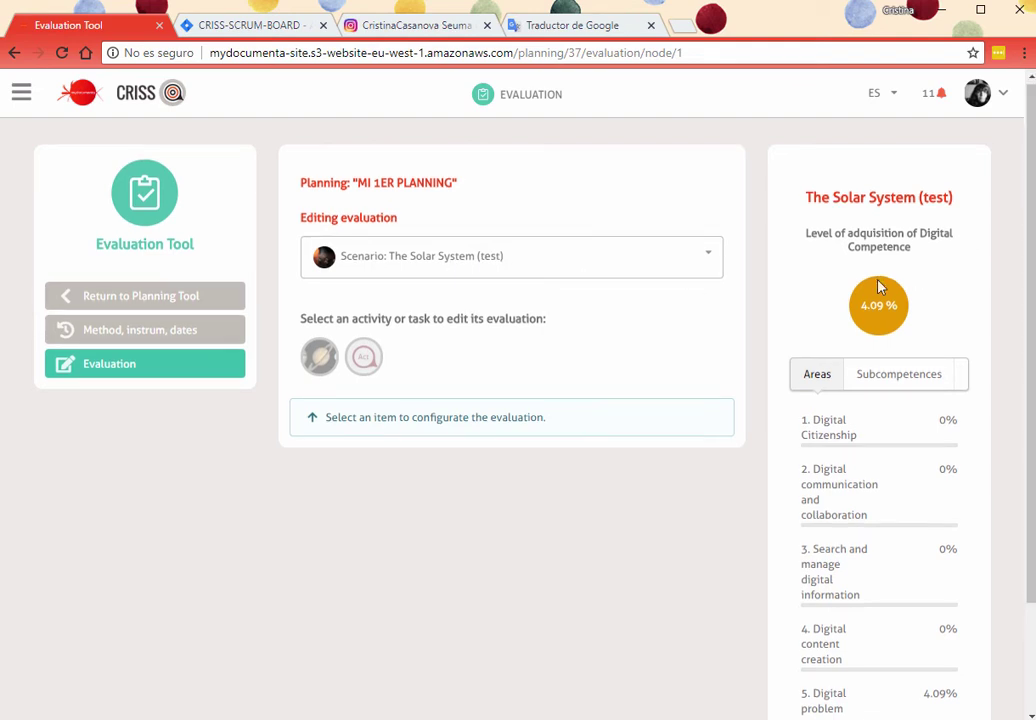
Examine the scenario's level of adquisition of Digital Competence by areas and by subcompetences.
scroll(878, 316, down, 2)
scroll(878, 318, up, 2)
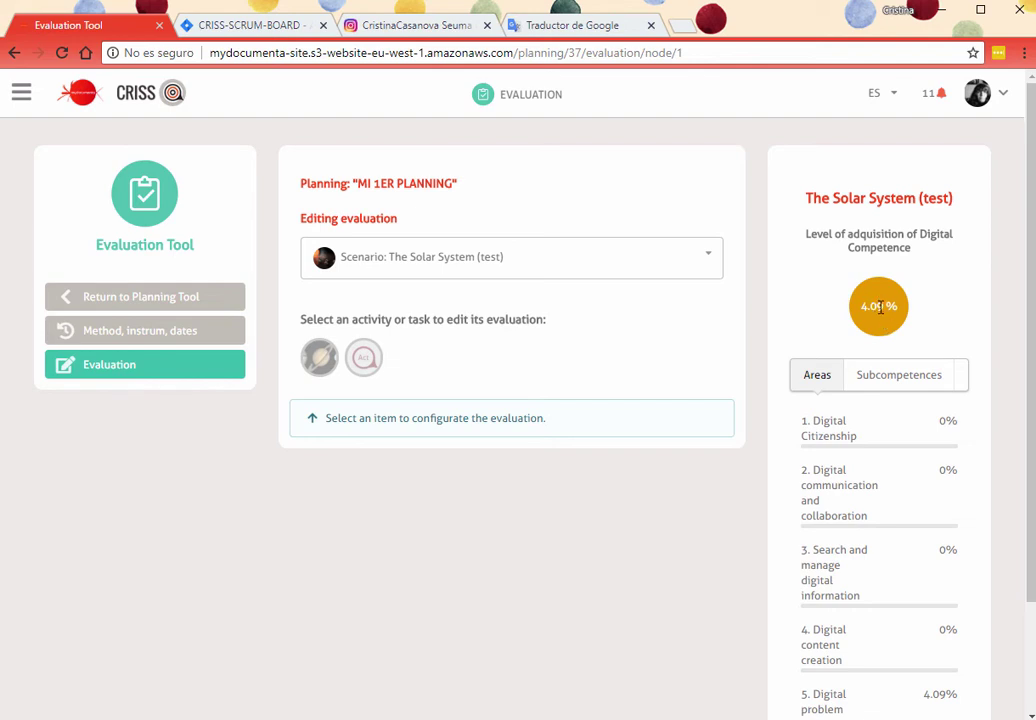
scroll(836, 405, down, 1)
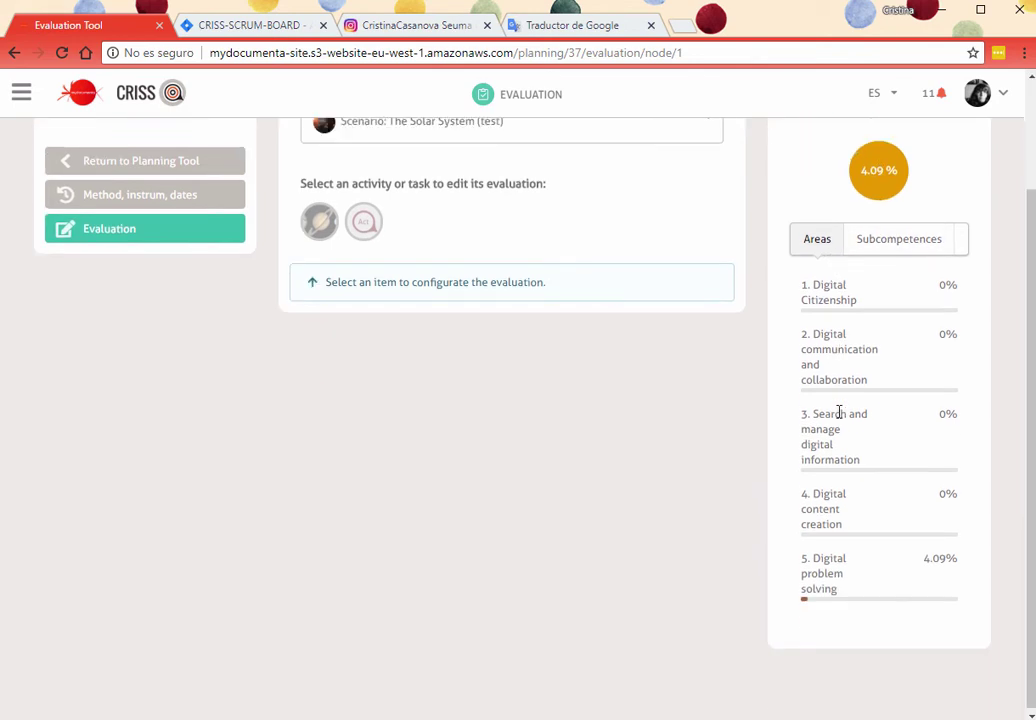
scroll(839, 412, up, 1)
click(886, 392)
scroll(856, 458, down, 4)
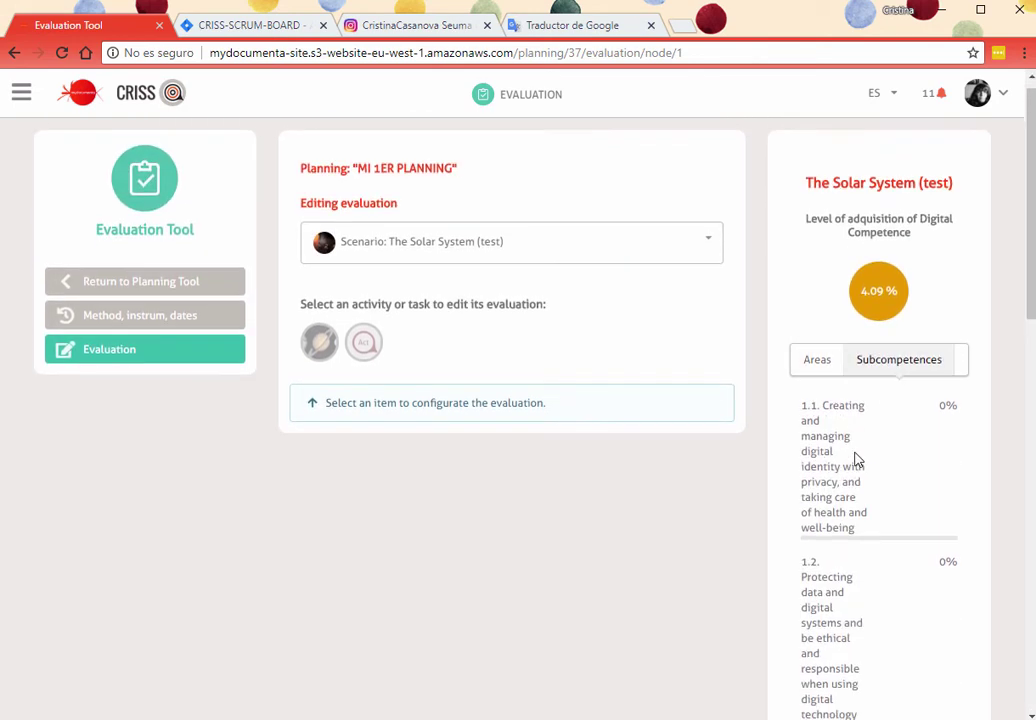
scroll(855, 458, down, 7)
scroll(856, 462, up, 11)
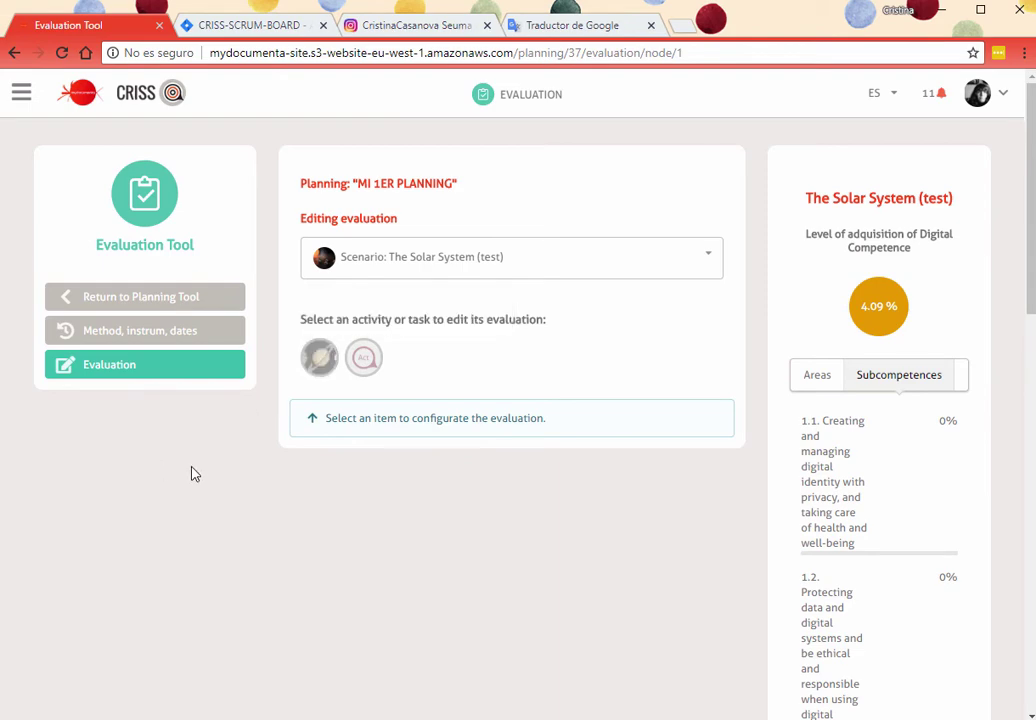
In the activity "How Do We Know How Old The Sun Is? (test)", enable the first four evaluation levels for indicator 5.3.2.3.
click(319, 356)
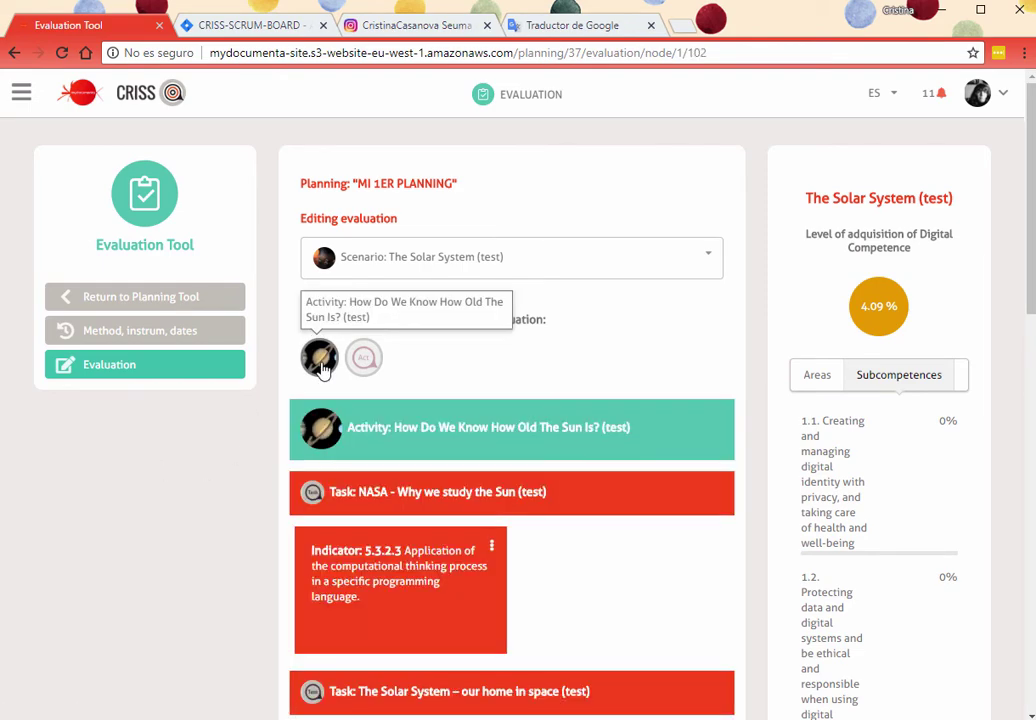
scroll(419, 476, down, 5)
scroll(419, 476, up, 5)
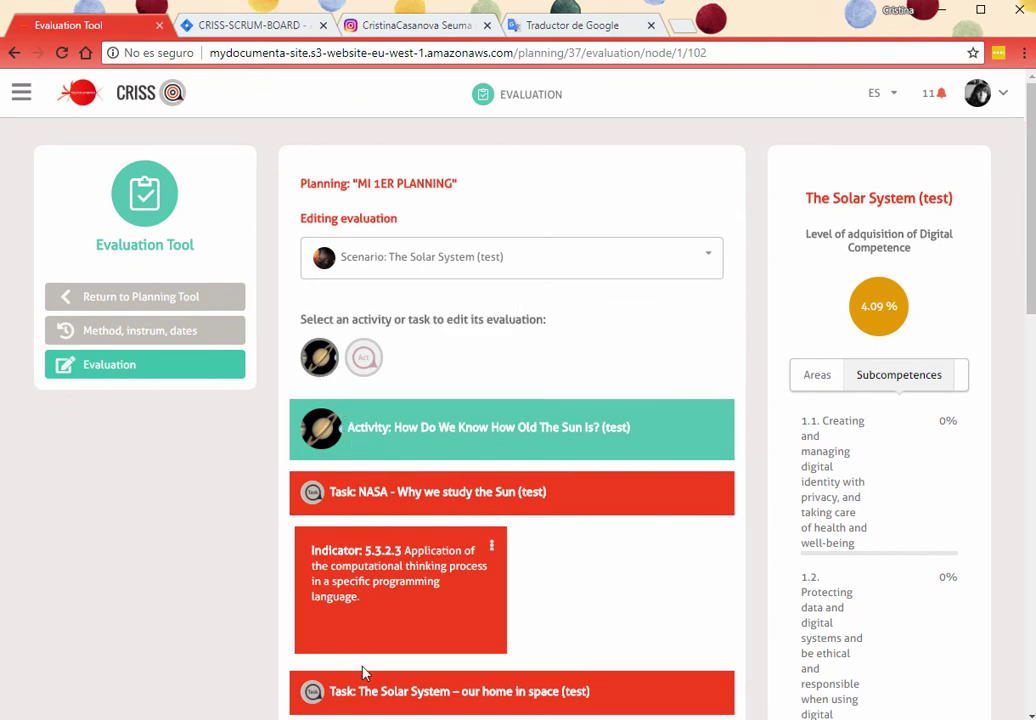
scroll(360, 684, down, 3)
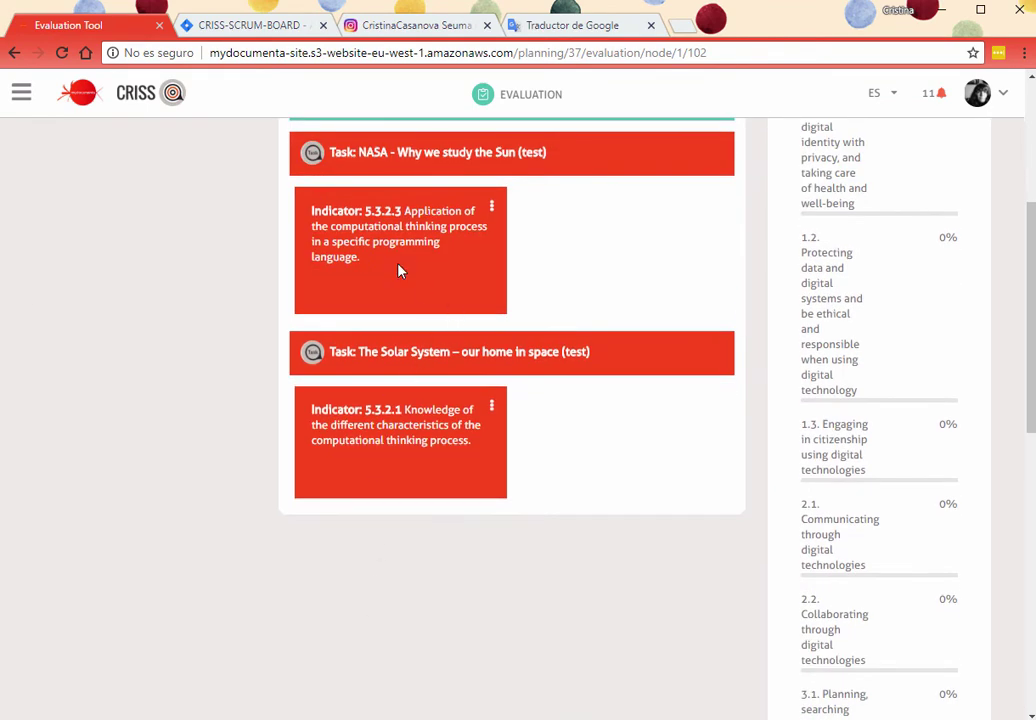
scroll(398, 268, up, 2)
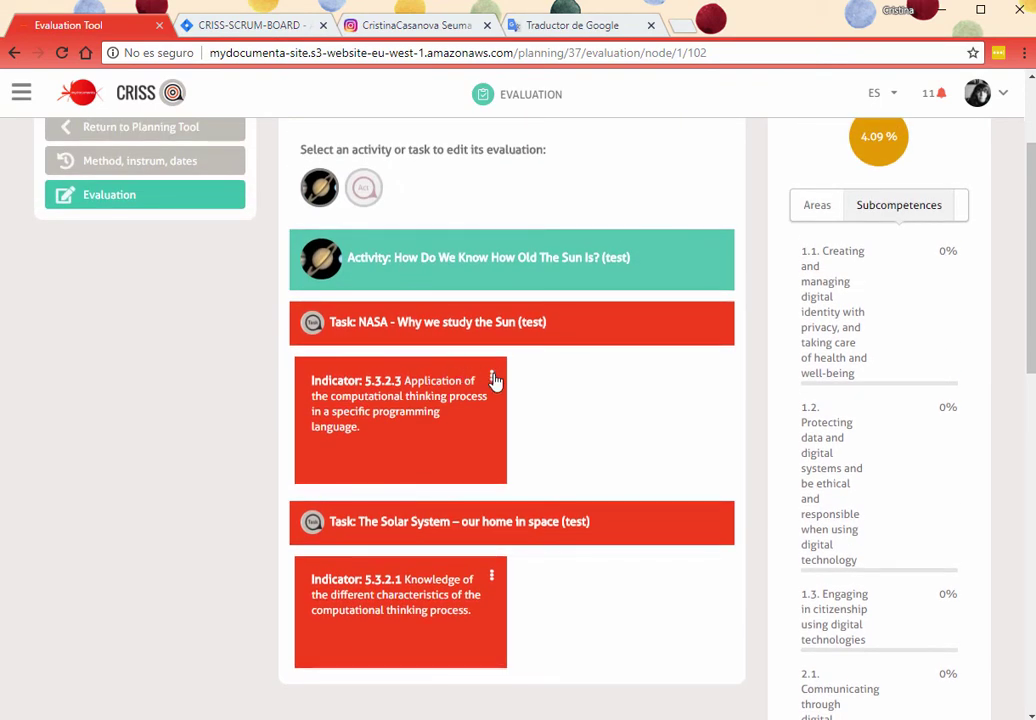
click(491, 379)
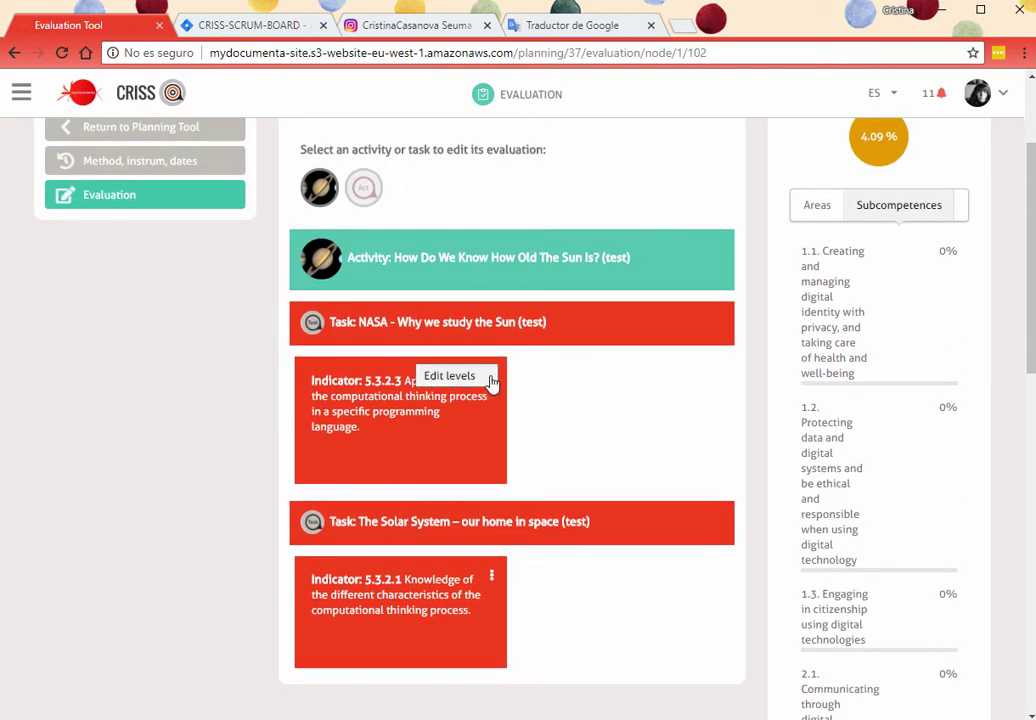
click(452, 377)
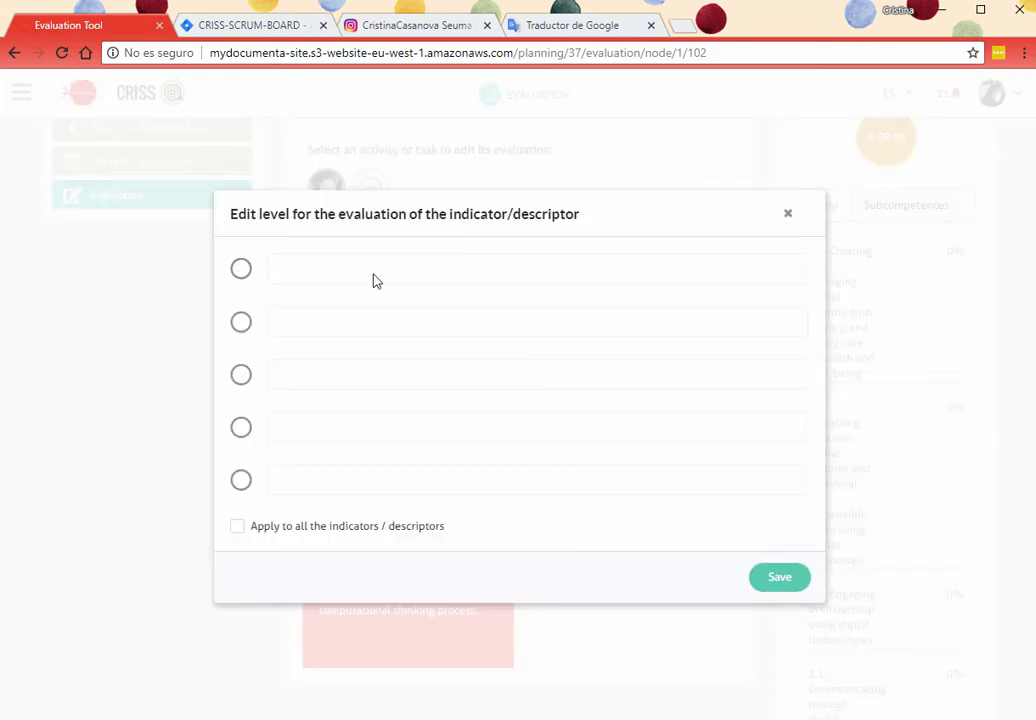
click(240, 269)
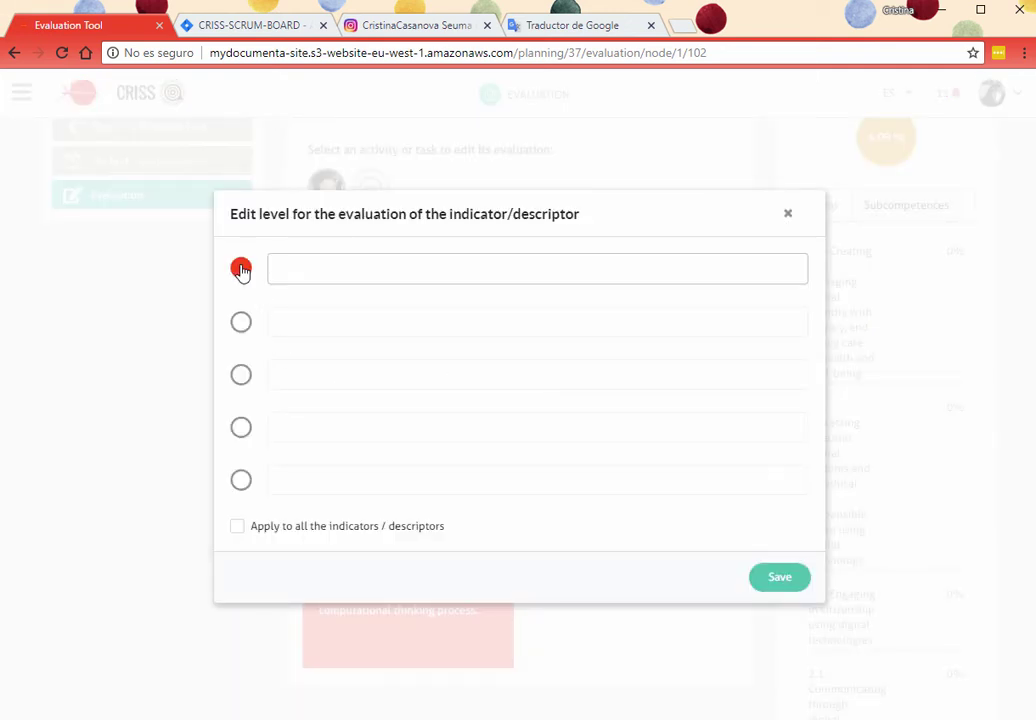
click(241, 321)
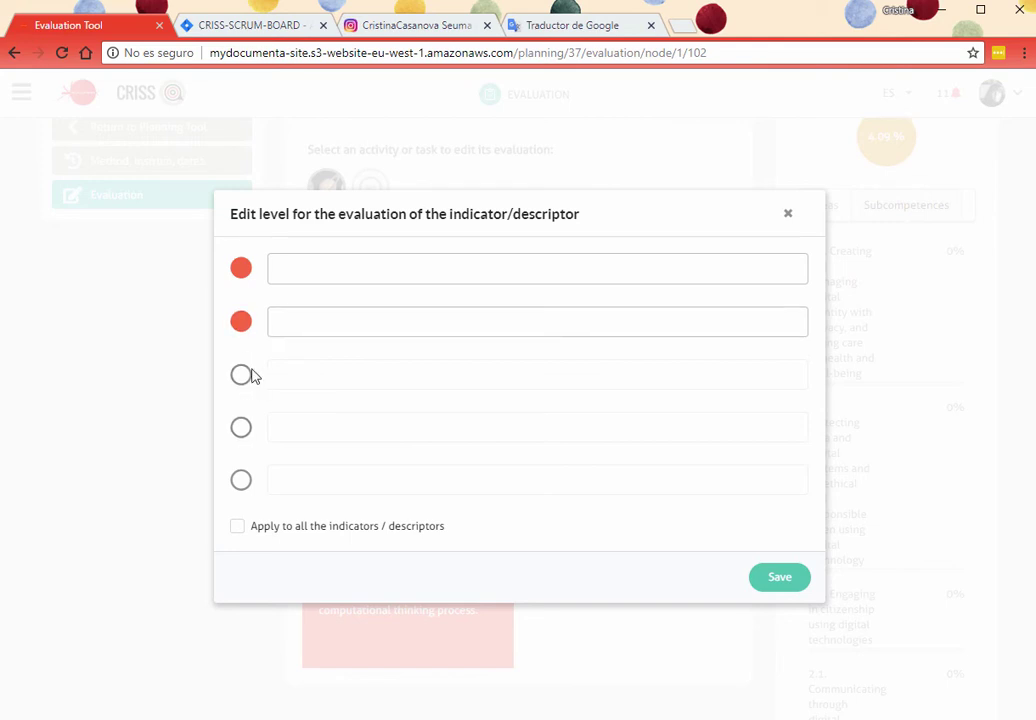
click(241, 374)
click(241, 427)
Name the four levels MAL, REGULAR, BIEN and REALMENTE TE HAS LUCIDO, and save them with application to all indicators / descriptors.
click(297, 275)
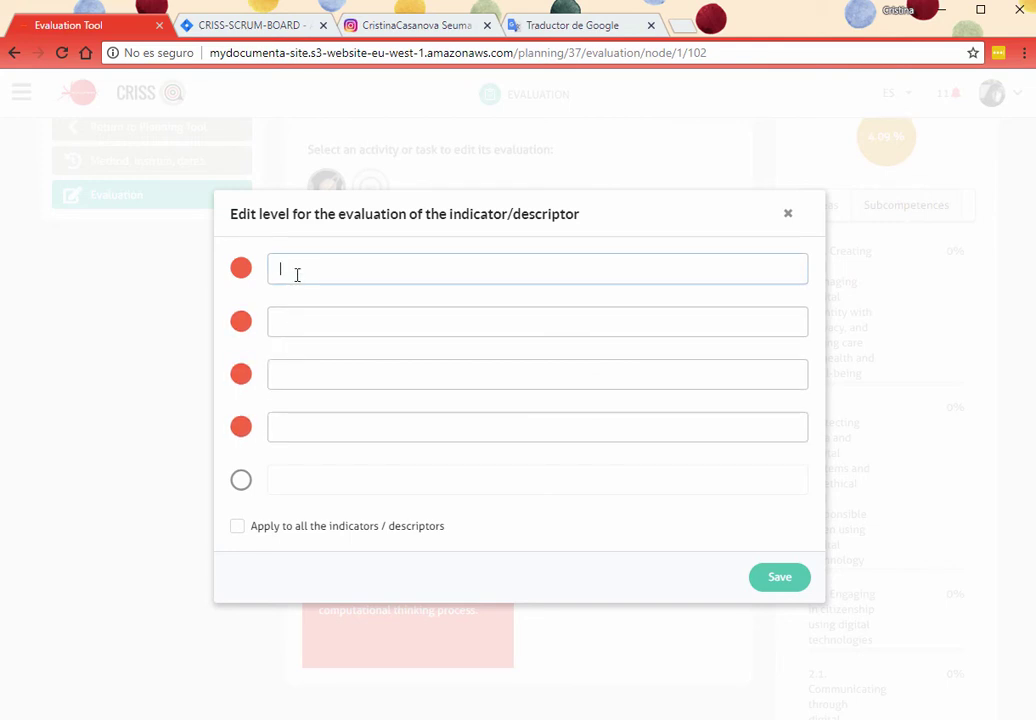
text(MAL)
key(Tab)
text(REGULAR)
click(300, 368)
text(BIEN)
click(297, 432)
text(REAA)
key(BackSpace)
text(ALMENTE TE)
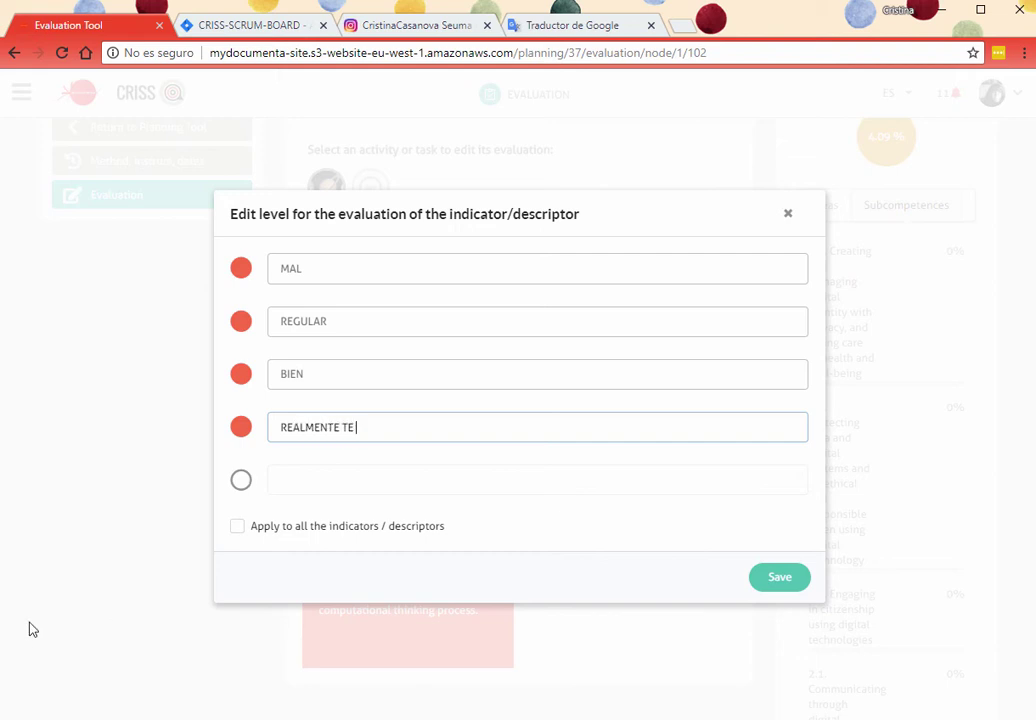
text( HAS LUCIDO)
click(246, 530)
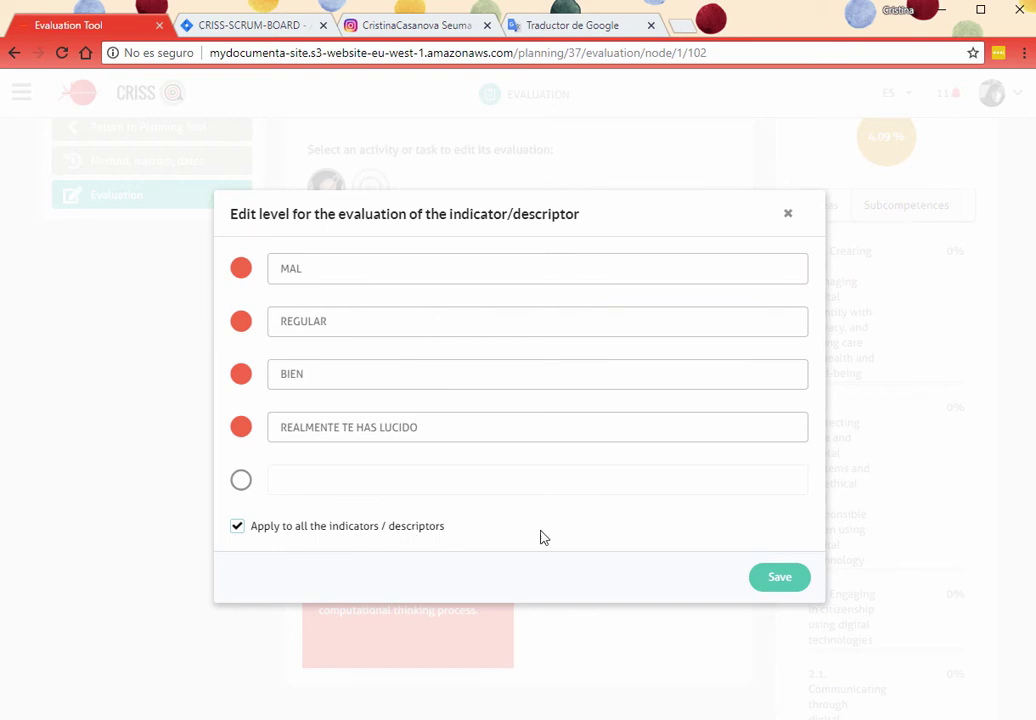
click(767, 582)
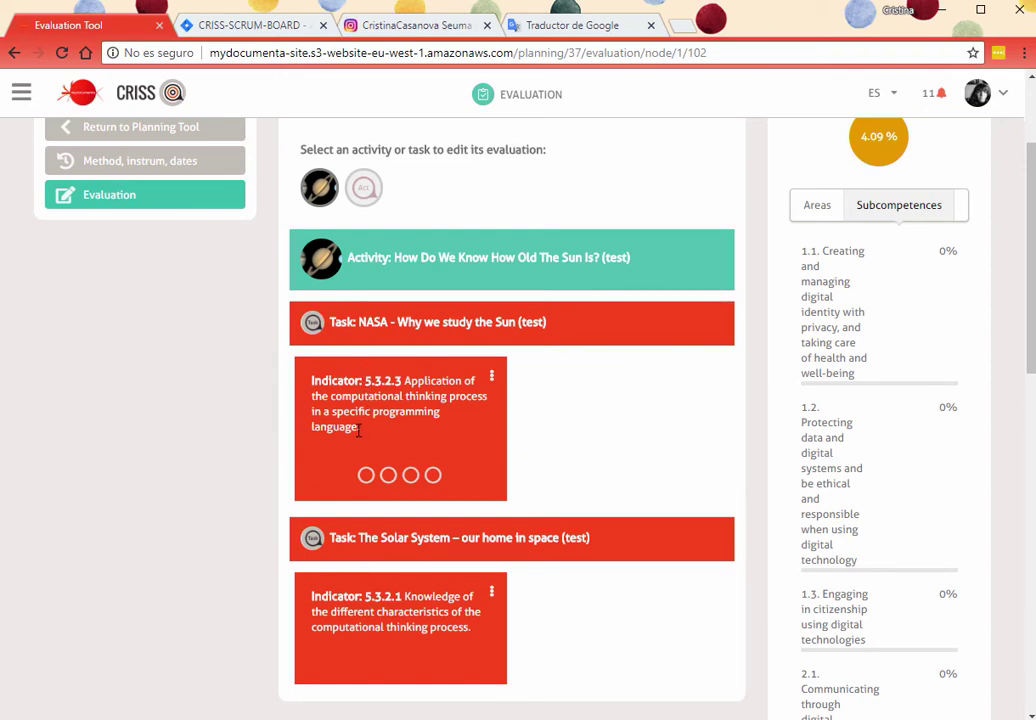
Examine the description of indicator 5.3.2.3 under the NASA task and its option for editing levels.
drag(358, 430, 313, 381)
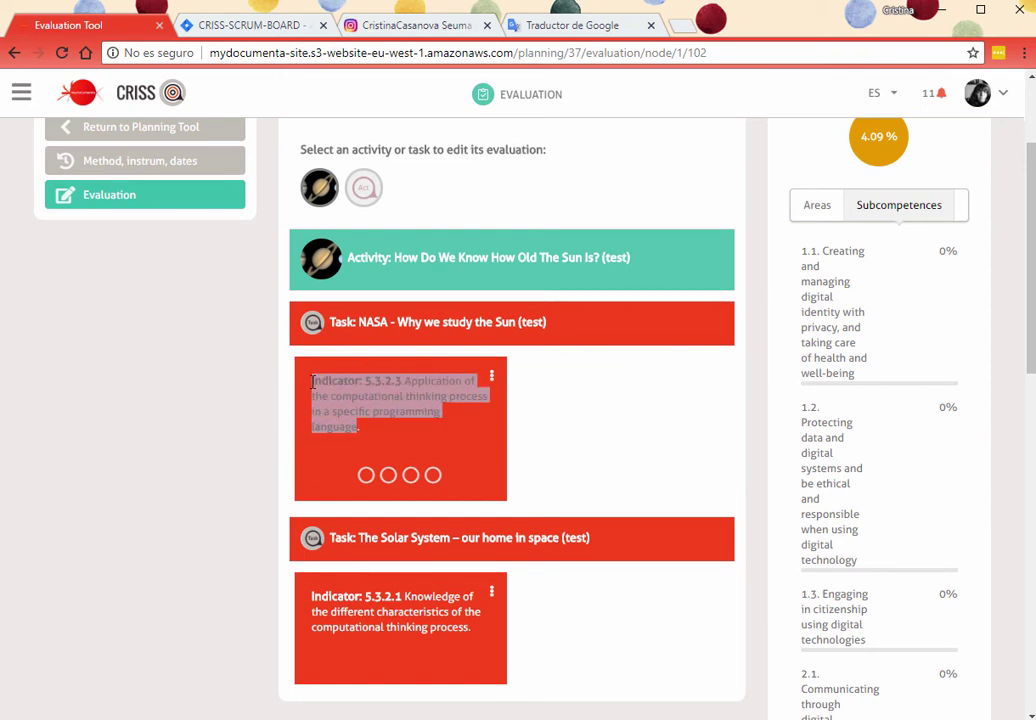
click(364, 435)
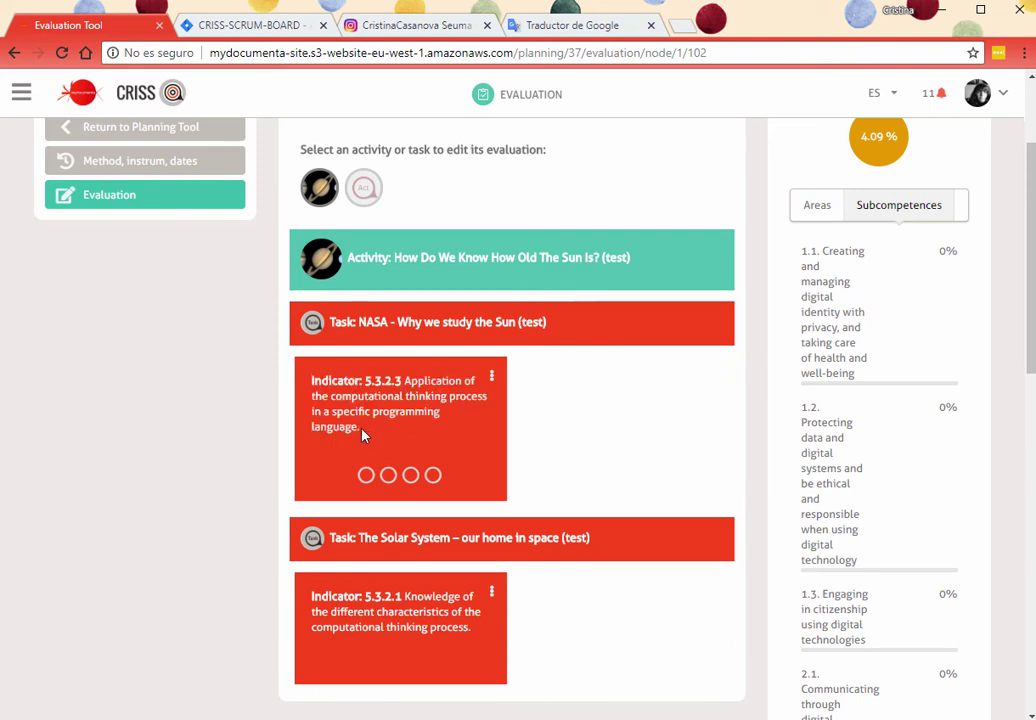
drag(364, 435, 311, 381)
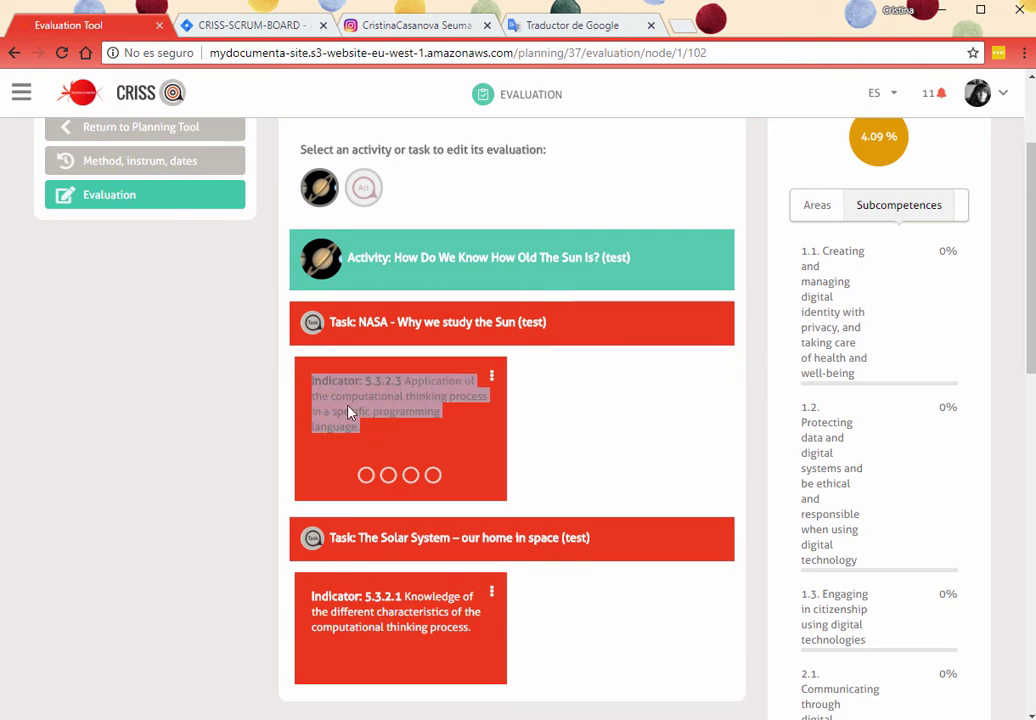
click(491, 384)
click(491, 381)
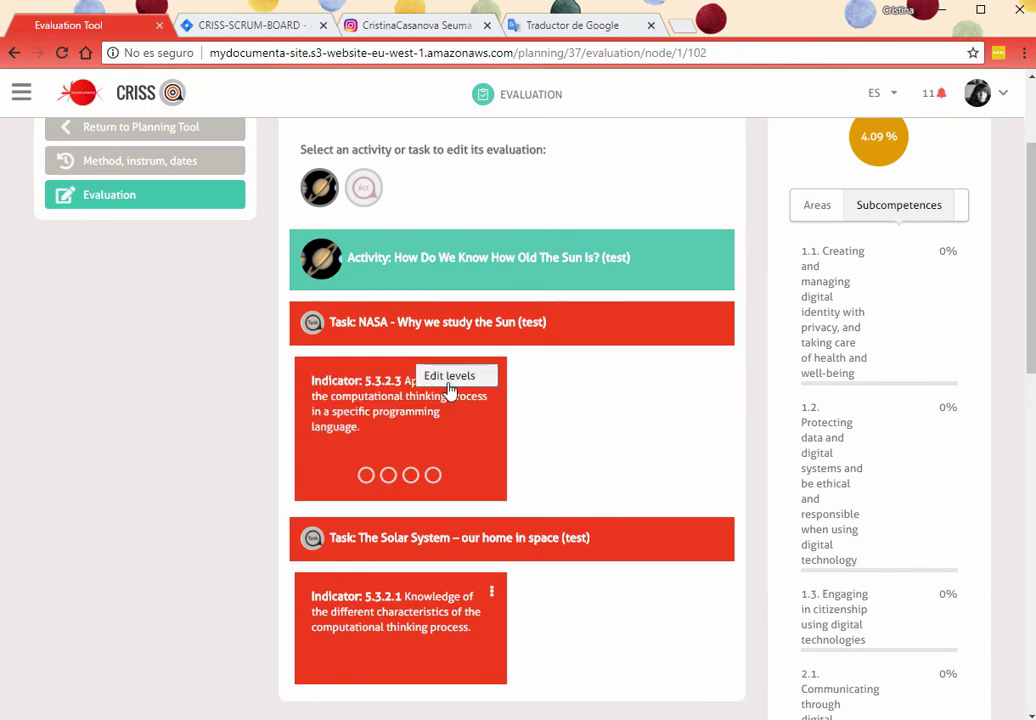
click(553, 468)
click(492, 377)
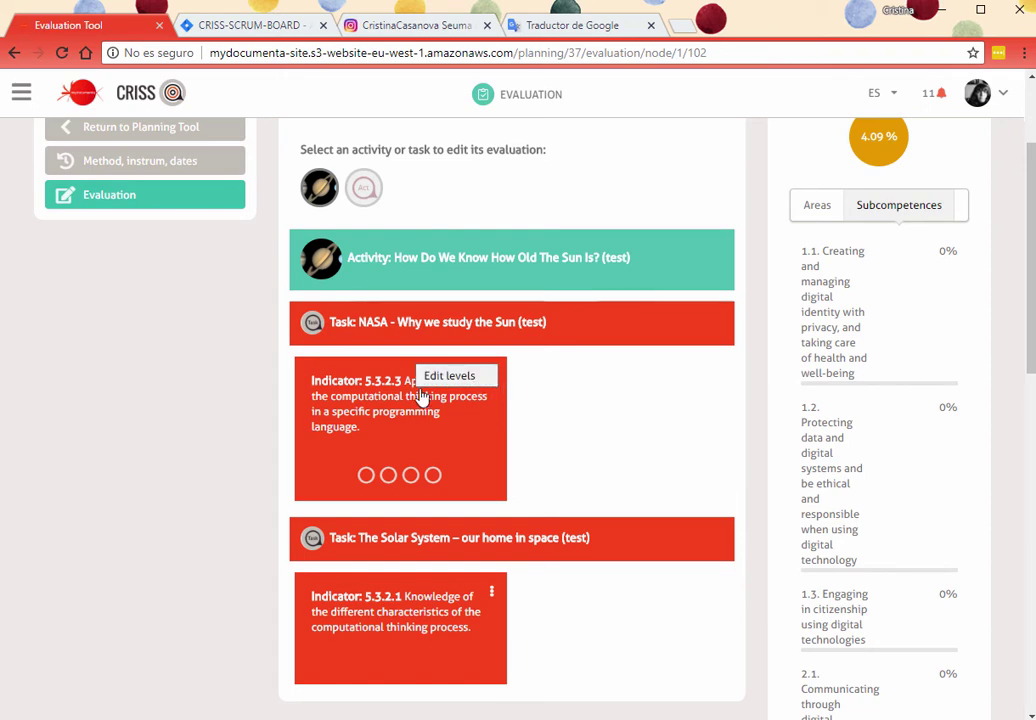
drag(322, 381, 372, 430)
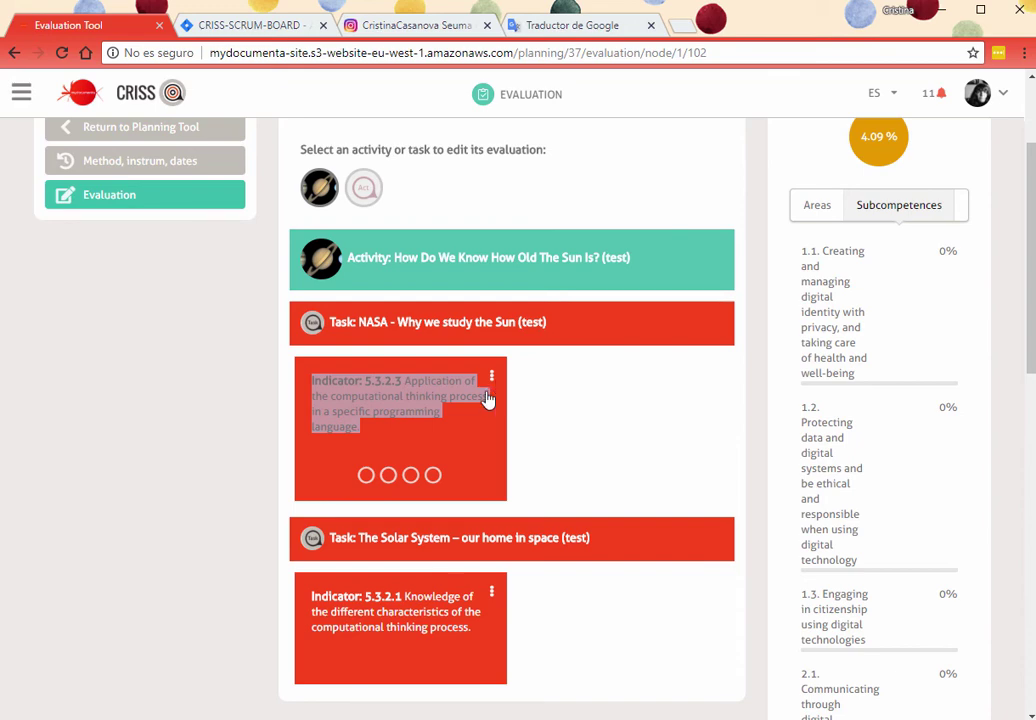
Enable all five evaluation levels for indicator 5.3.2.1 under the task "The Solar System – our home in space (test)".
scroll(490, 405, down, 2)
scroll(481, 412, down, 2)
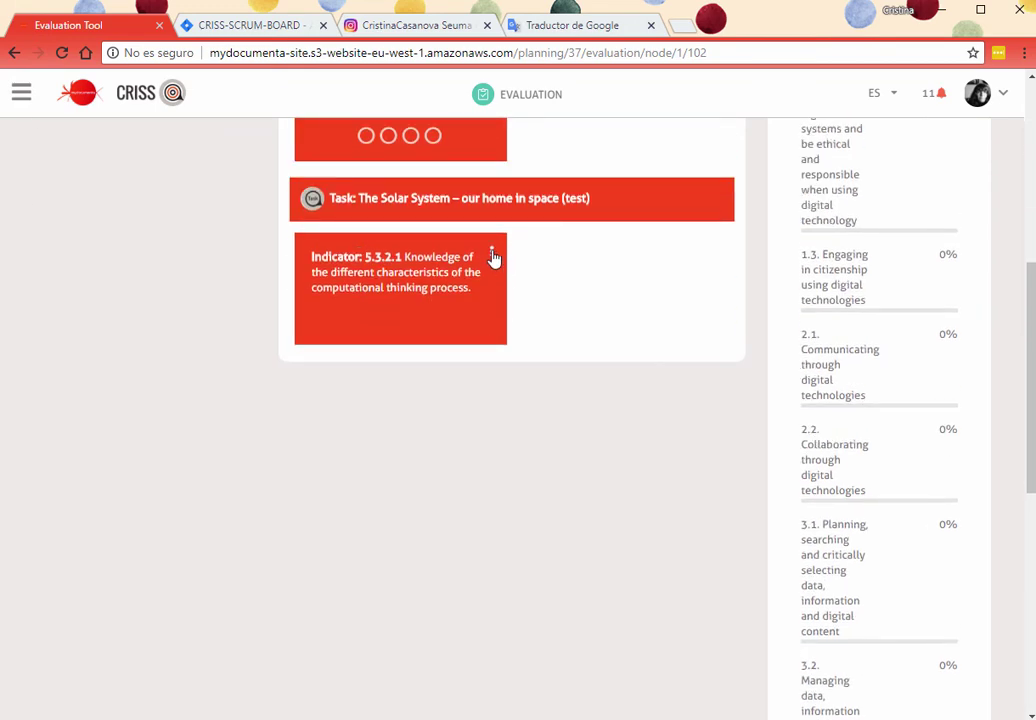
click(492, 254)
click(483, 255)
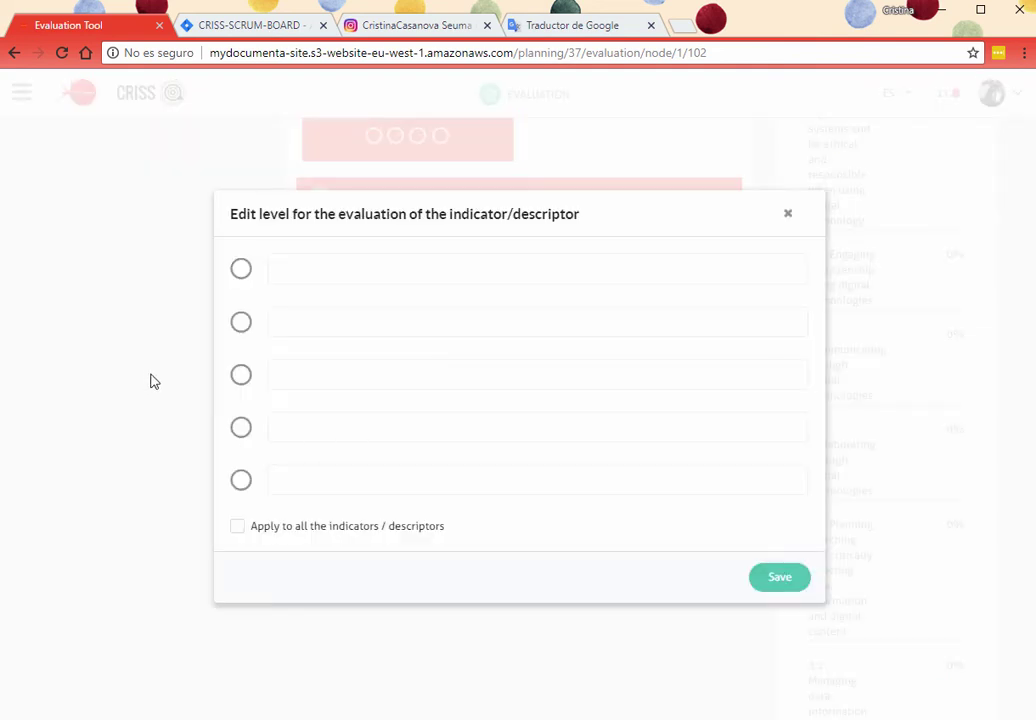
click(294, 267)
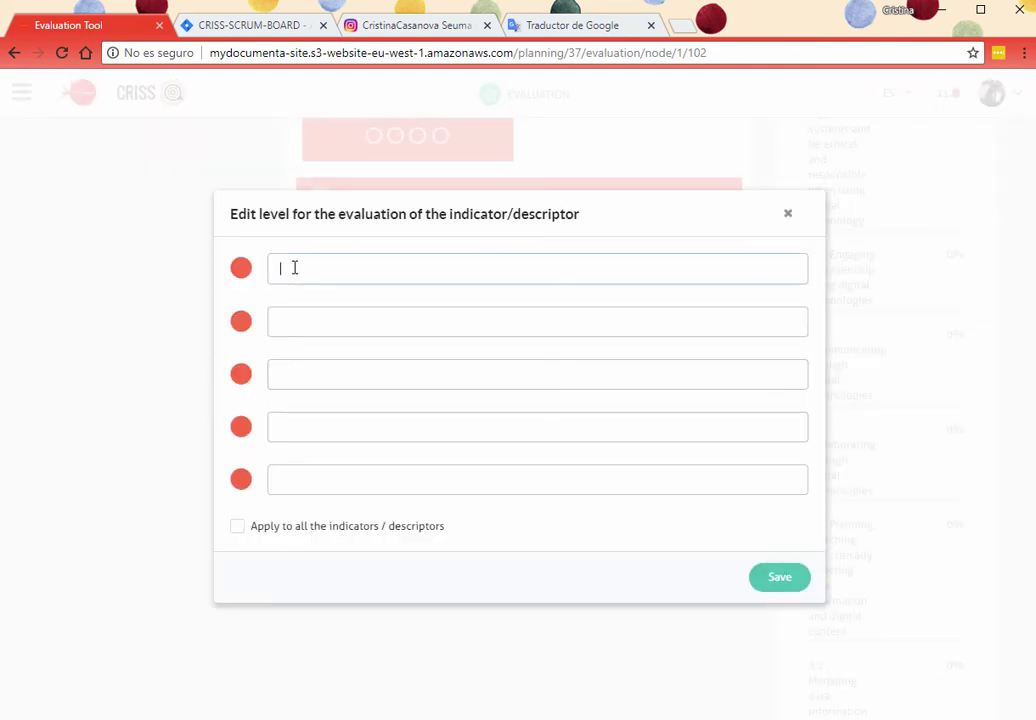
Name the five levels of indicator 5.3.2.1 as 1, 2, 3, 4 and 5, and save them.
text(1)
key(Tab)
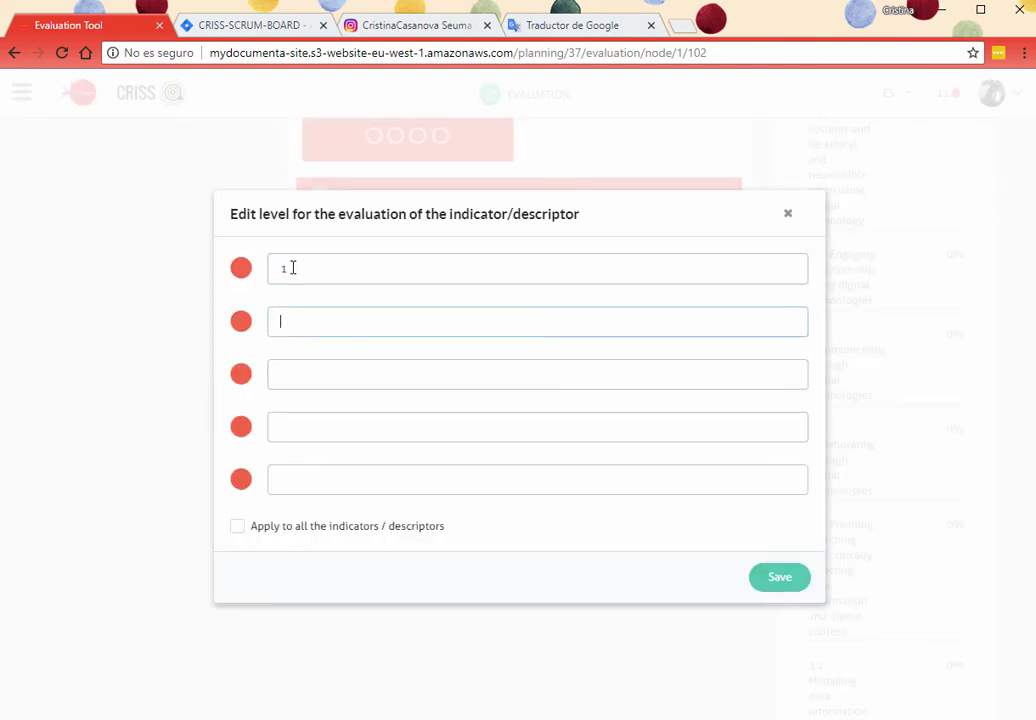
text(2)
text(3)
text(4)
key(Tab)
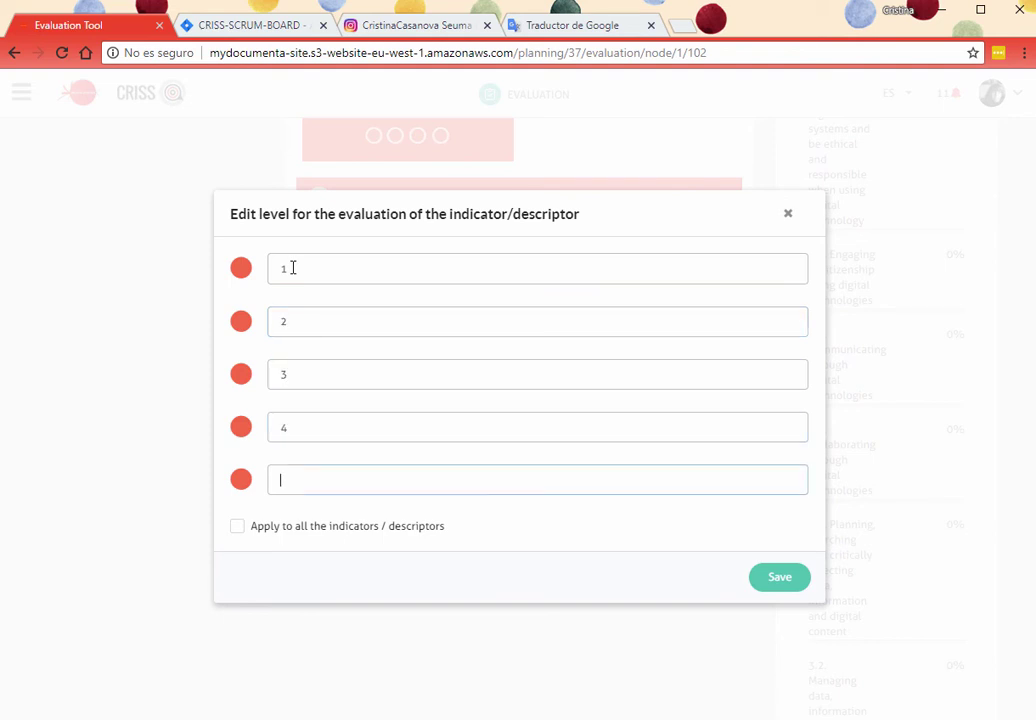
text(5)
click(774, 580)
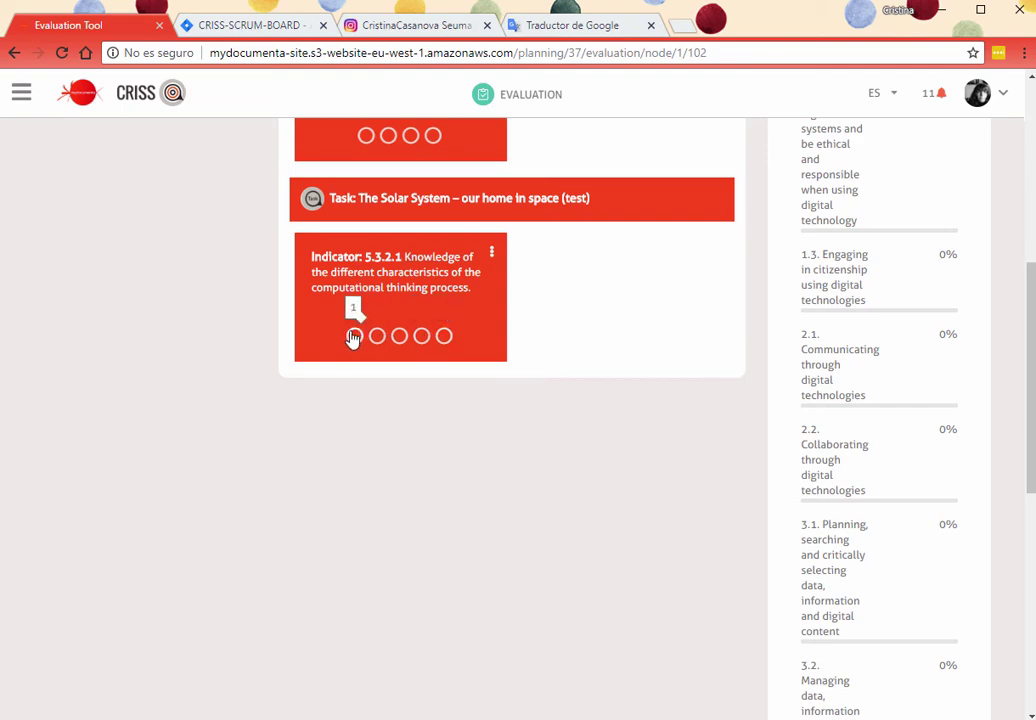
Examine the evaluation of the activity "Motivational Videos for Solar System (test)".
scroll(472, 378, up, 3)
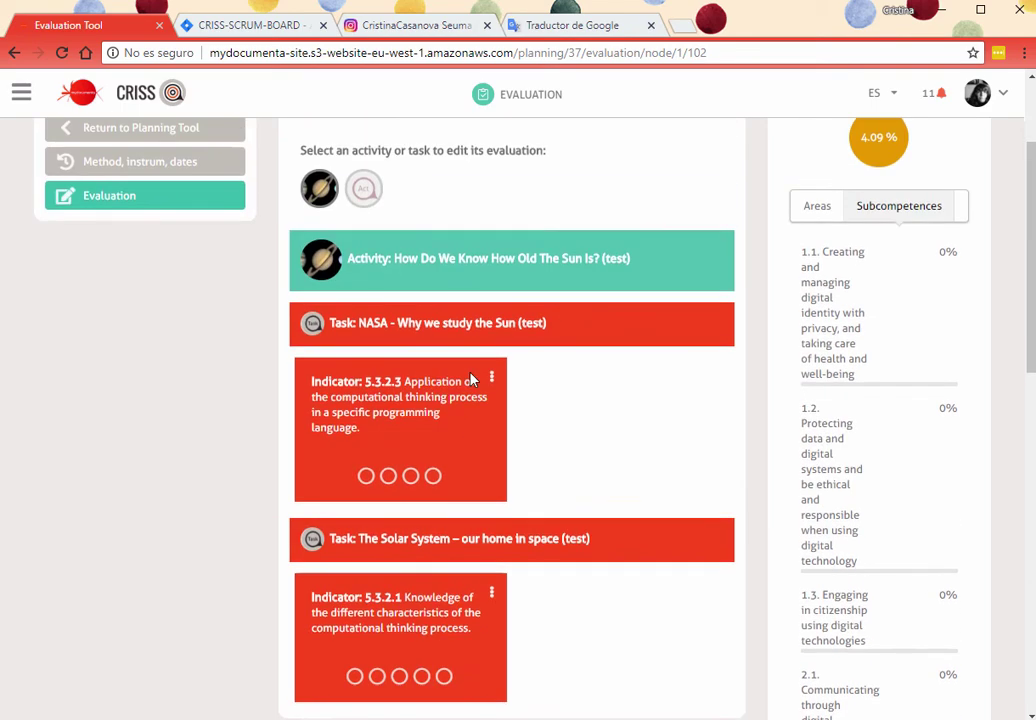
scroll(472, 380, up, 2)
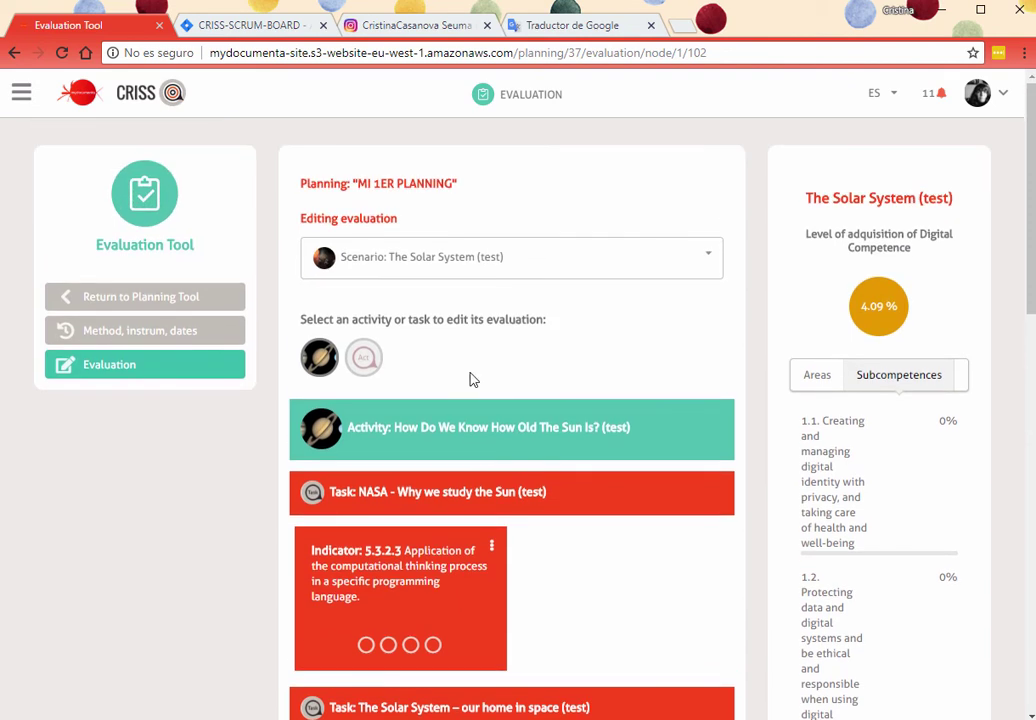
click(364, 359)
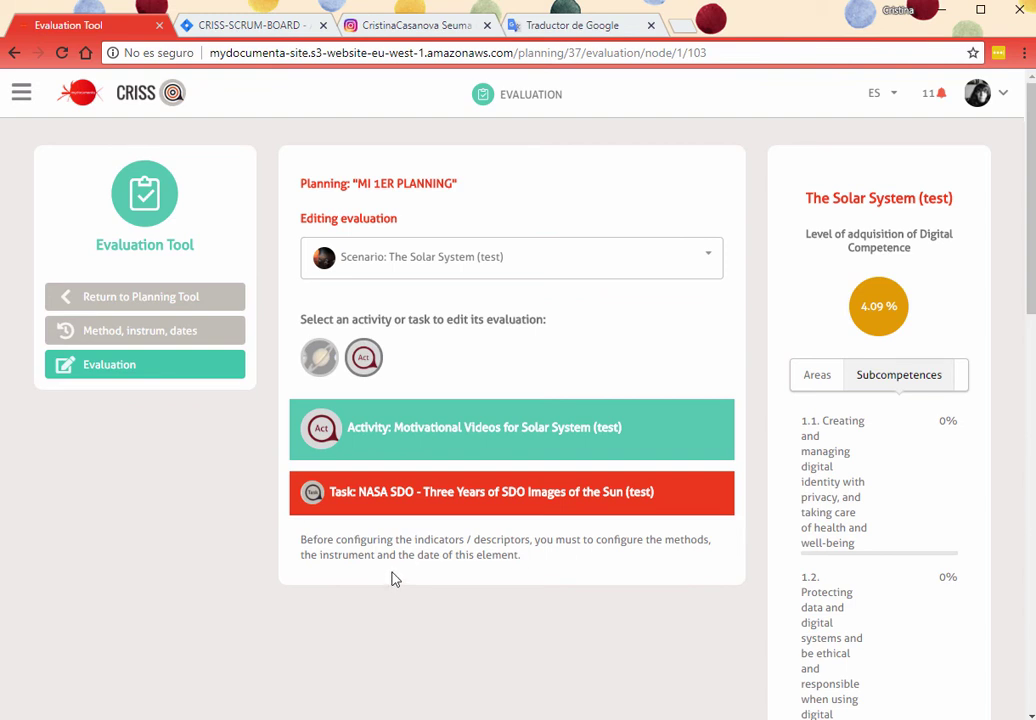
Switch the evaluation to the activity "Coordinate and create groups." and show the indicators of its Coordinate task.
click(479, 266)
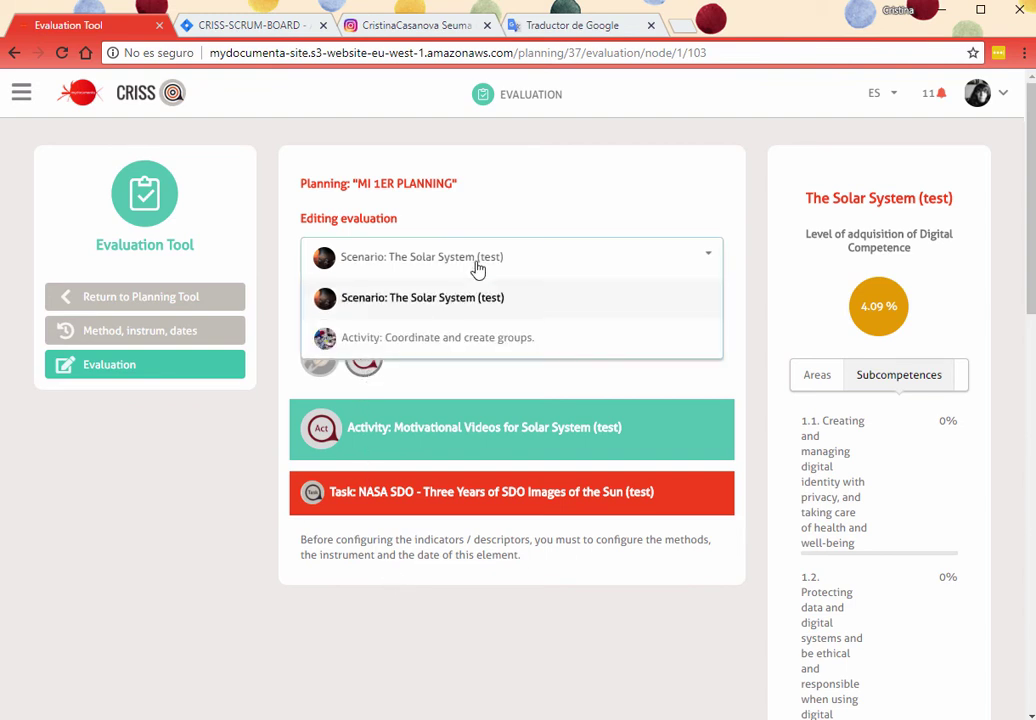
click(465, 340)
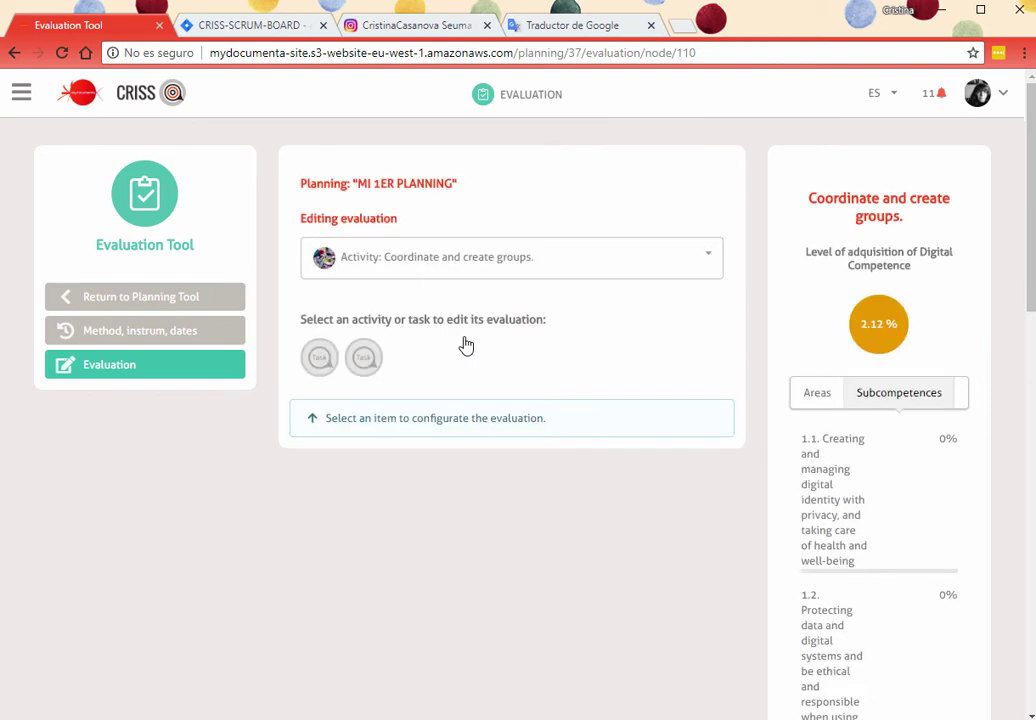
click(318, 362)
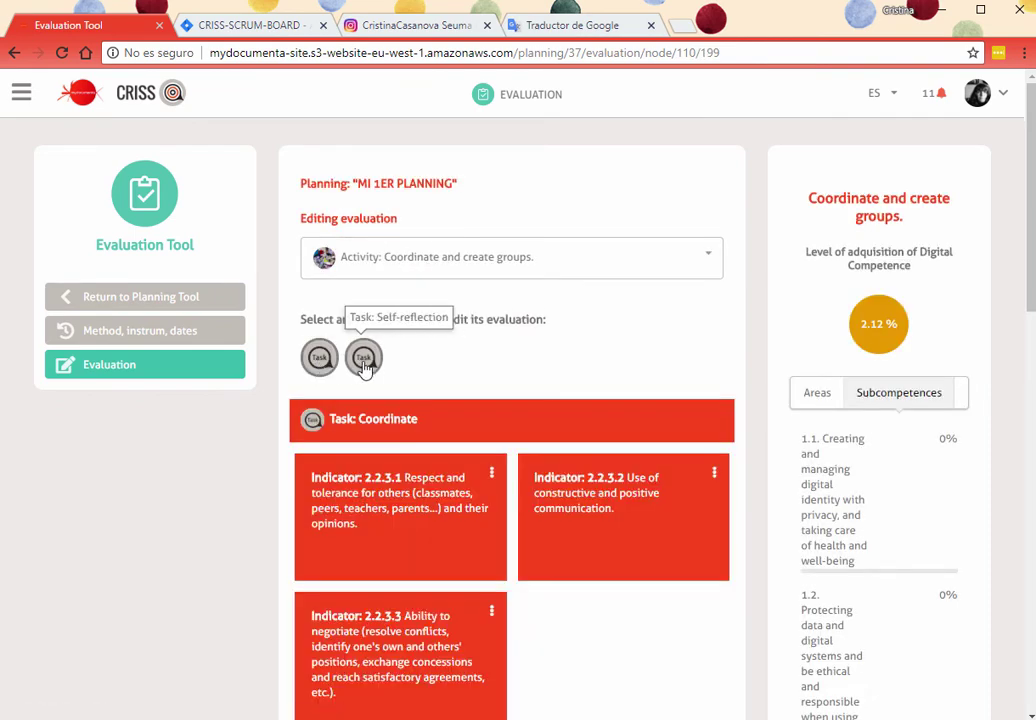
click(364, 362)
click(320, 360)
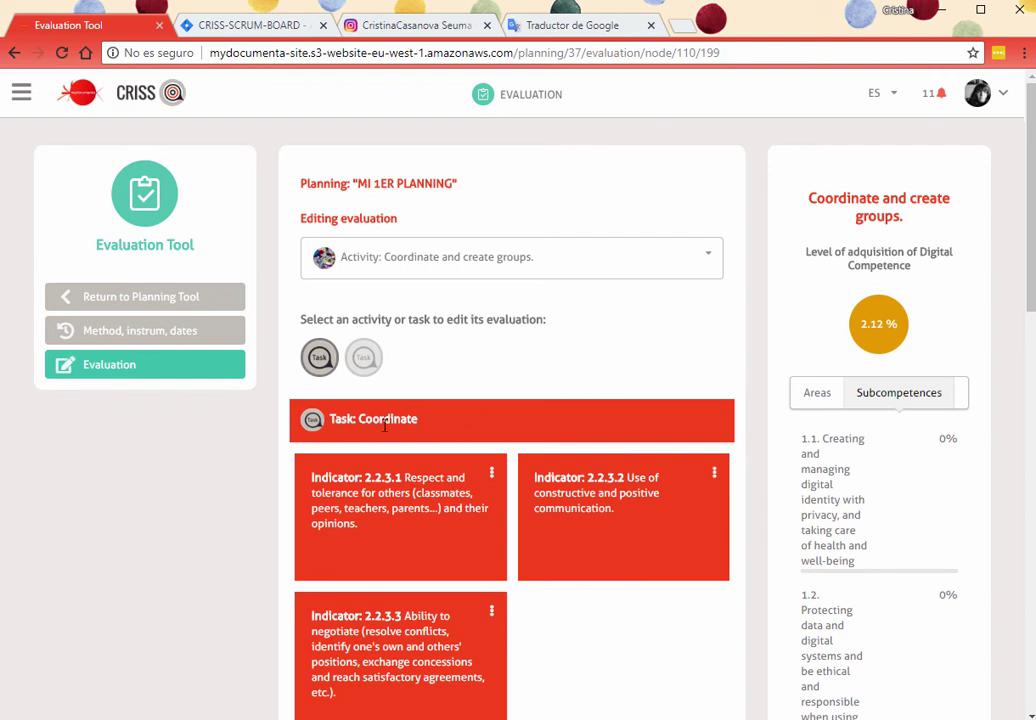
click(491, 474)
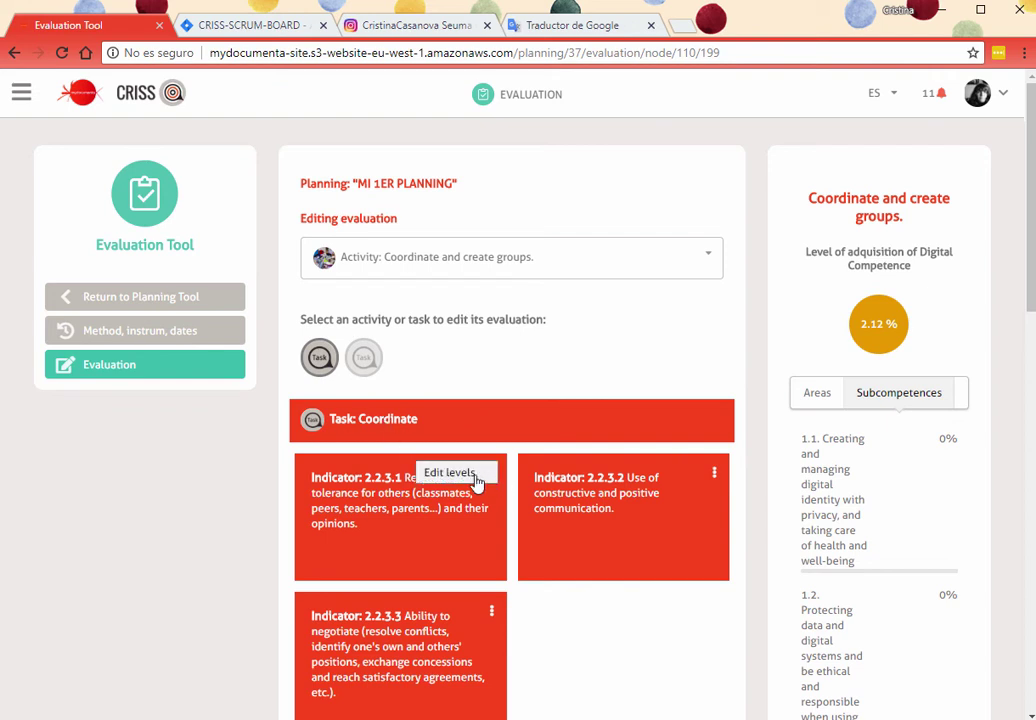
click(476, 482)
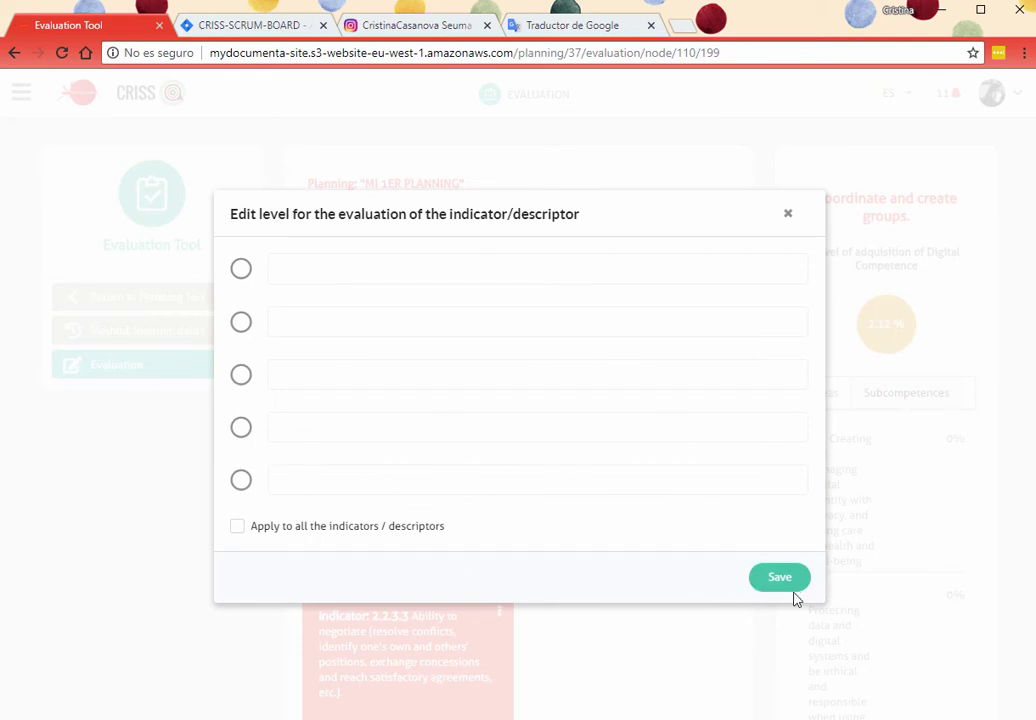
click(789, 216)
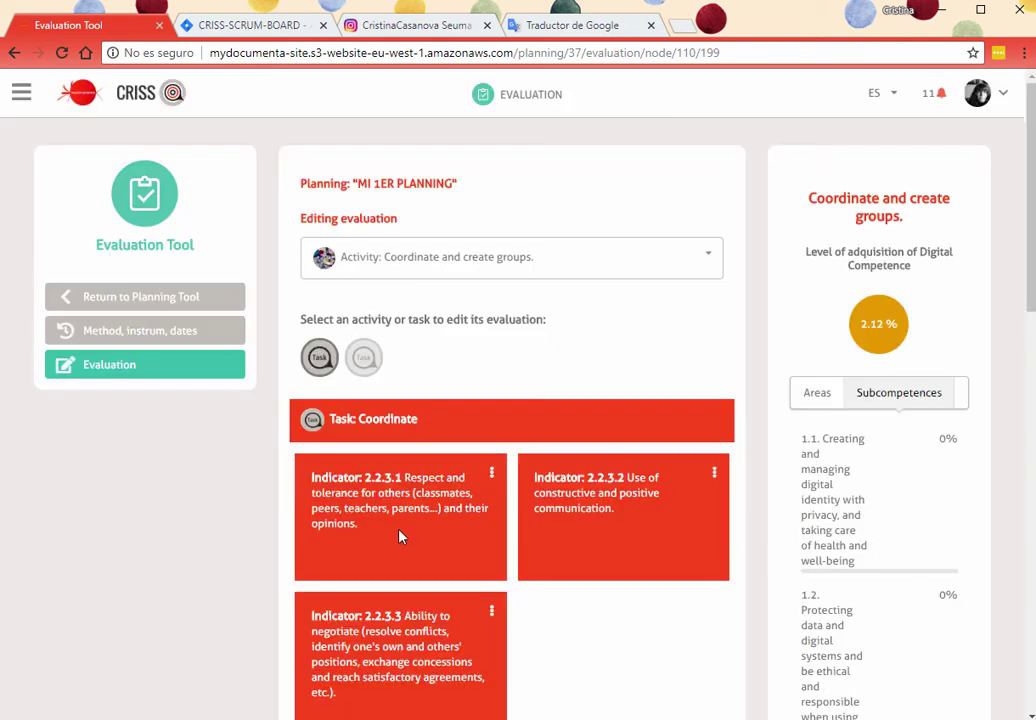
Give indicator 2.2.3.1 four evaluation levels named 1, 2, 3 and 4, and save them with application to all indicators / descriptors.
click(491, 480)
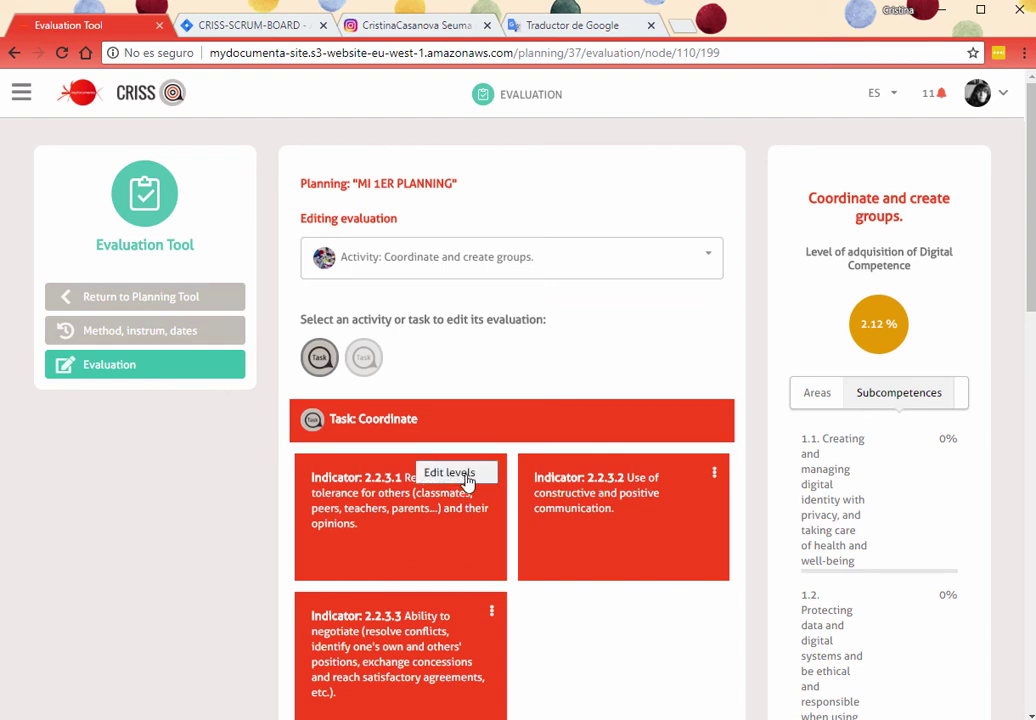
click(464, 474)
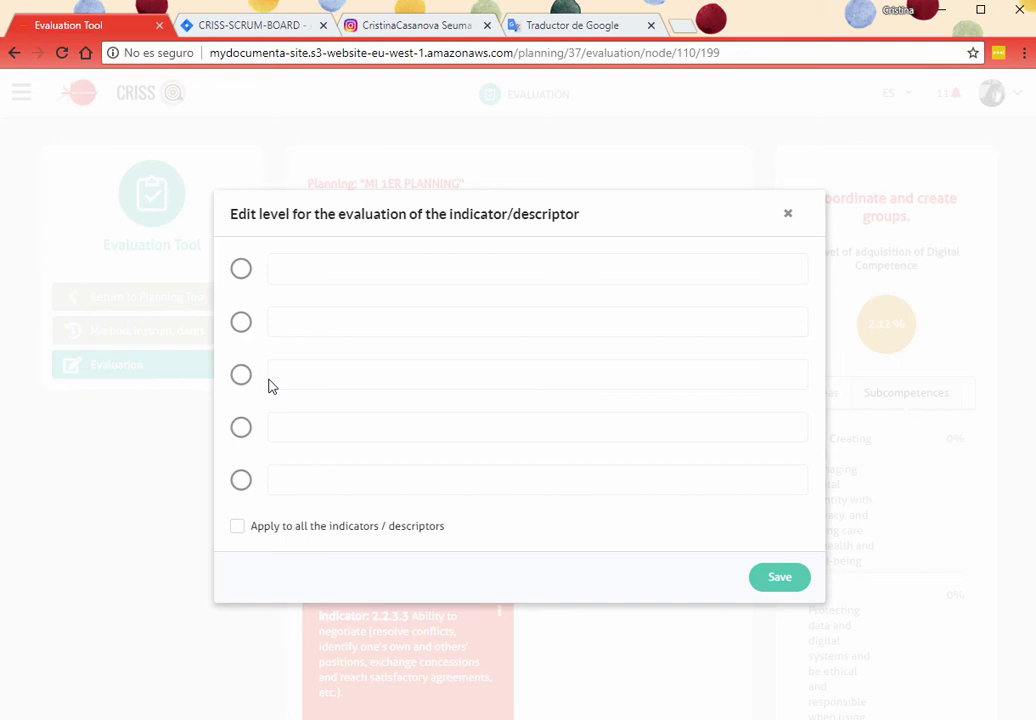
click(244, 428)
click(291, 277)
text(1)
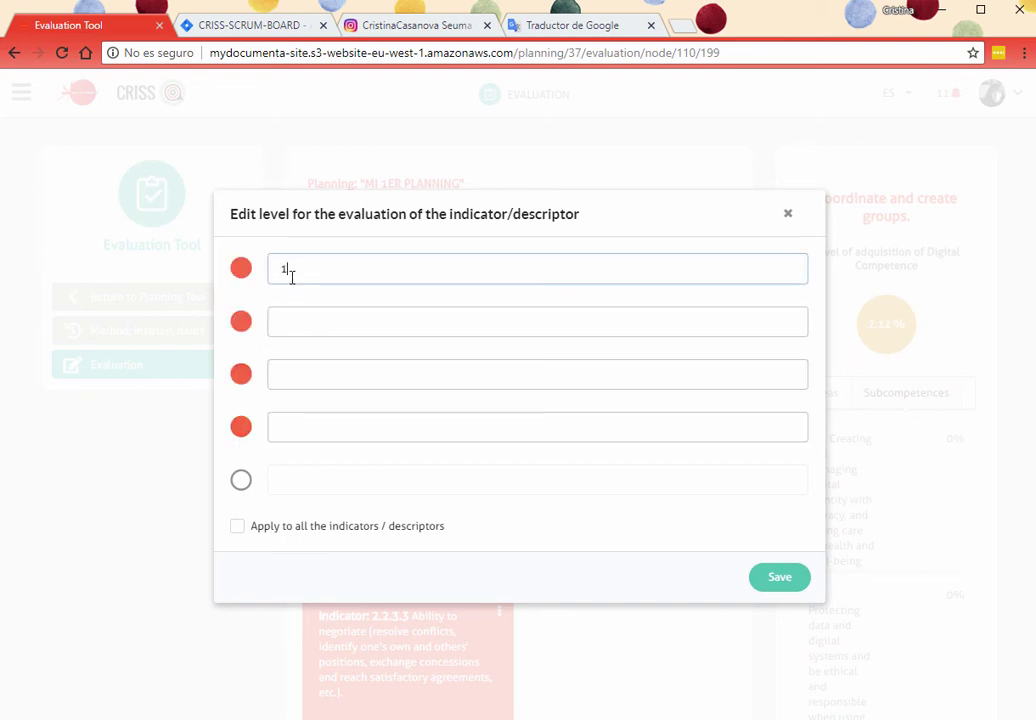
key(Tab)
text(2)
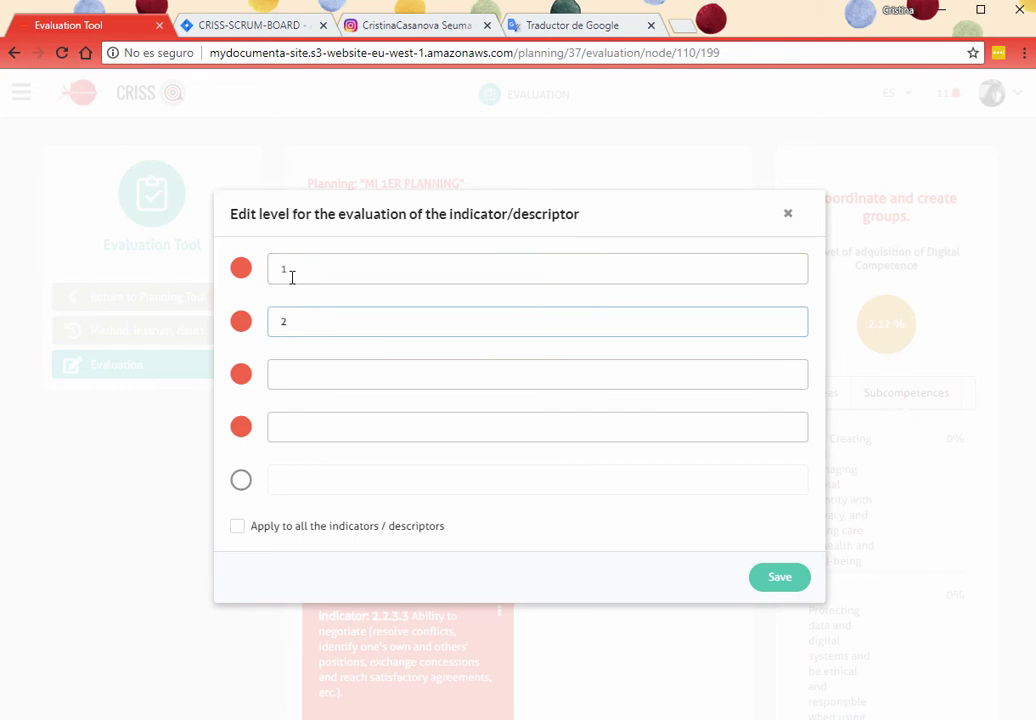
text(3)
key(Tab)
text(4)
click(240, 530)
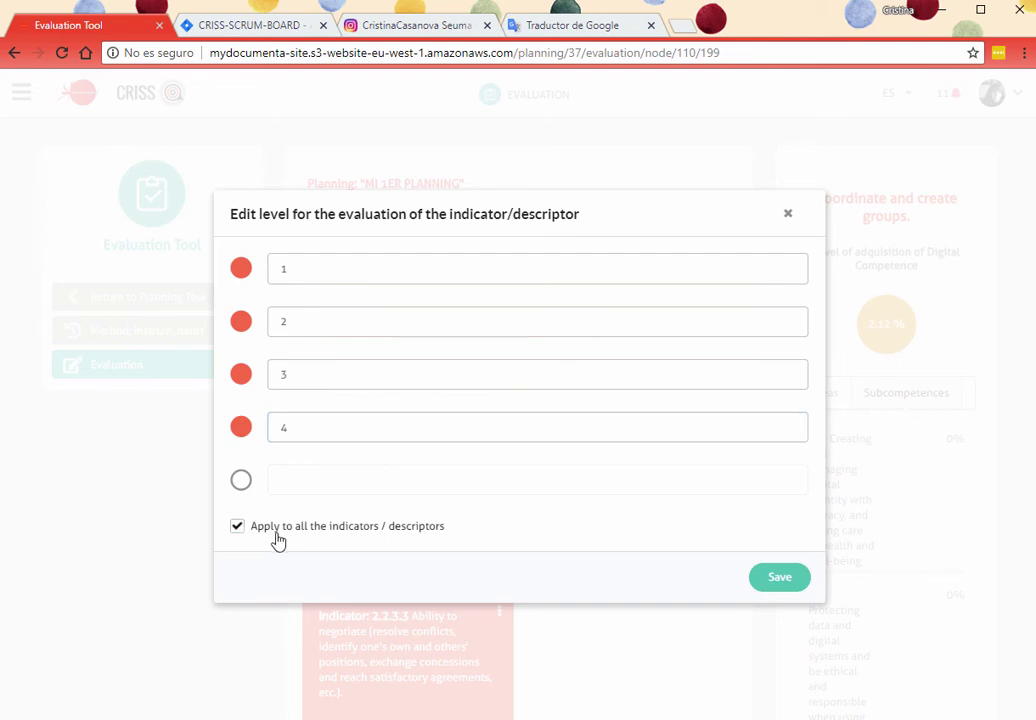
click(780, 578)
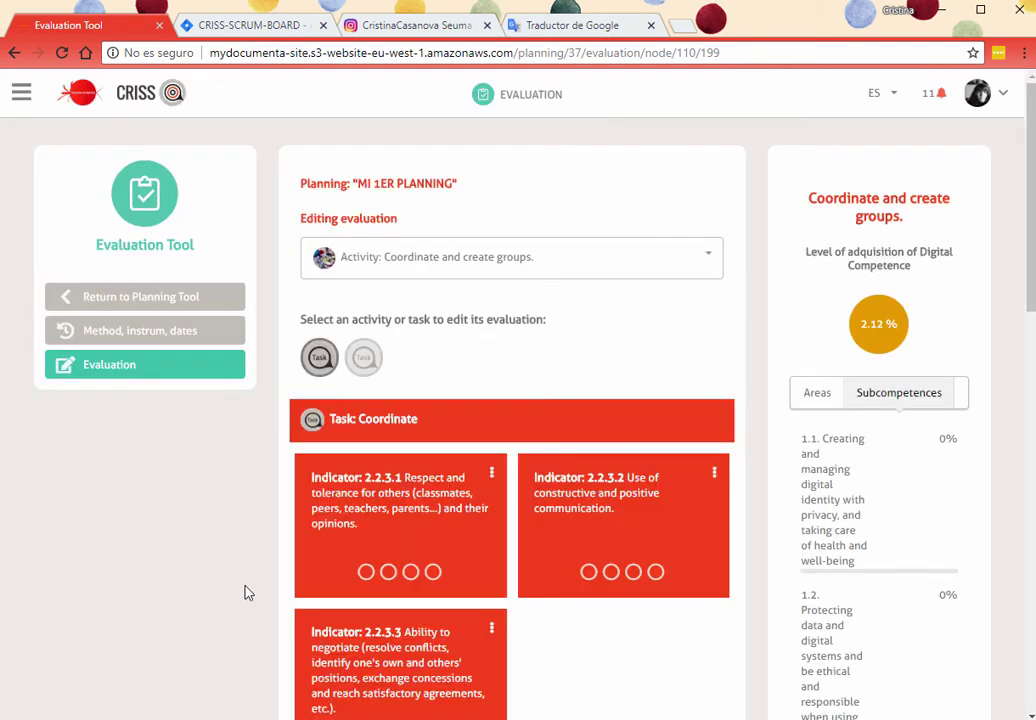
In the Self-reflection task, give indicator 2.1.2.1 three evaluation levels named 1, 2 and 3, and save them.
scroll(388, 597, down, 3)
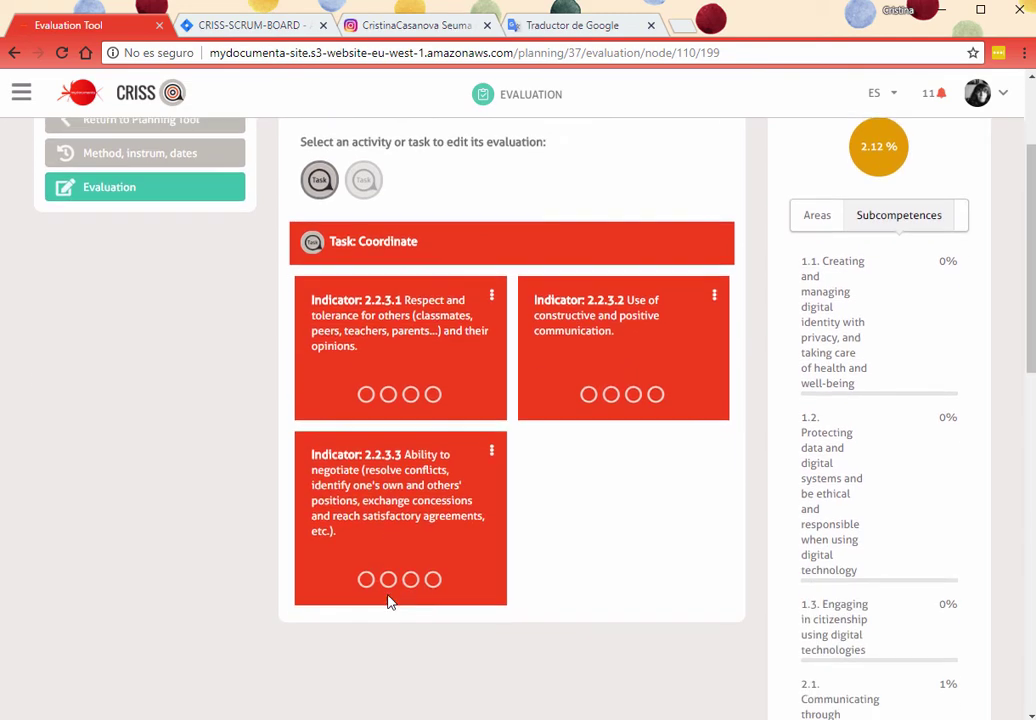
scroll(437, 500, up, 3)
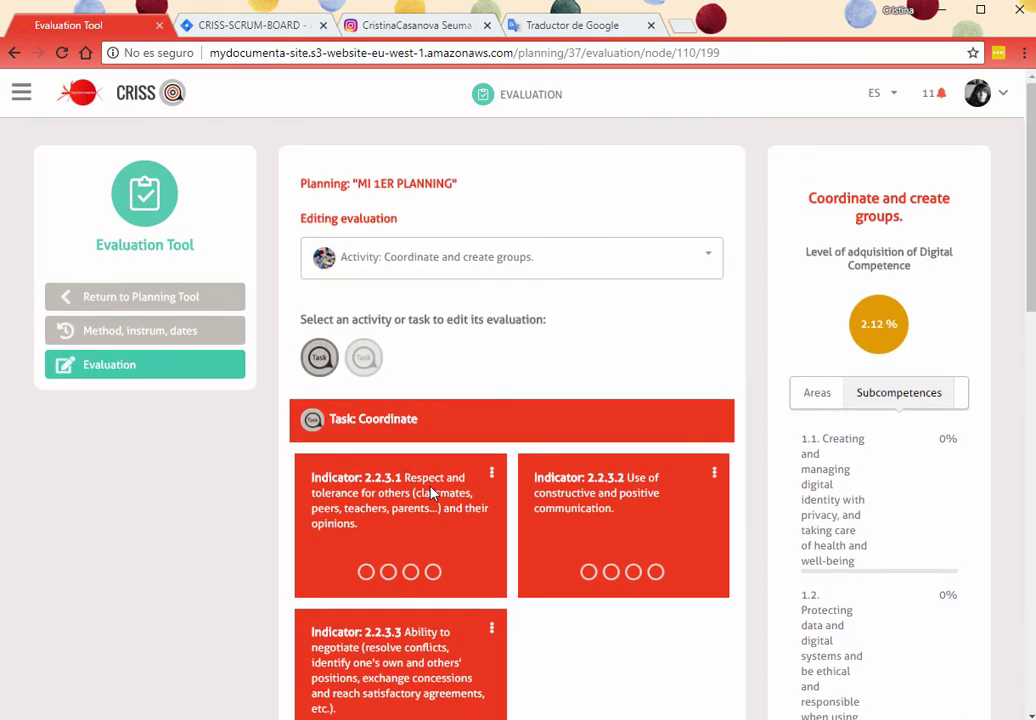
click(366, 360)
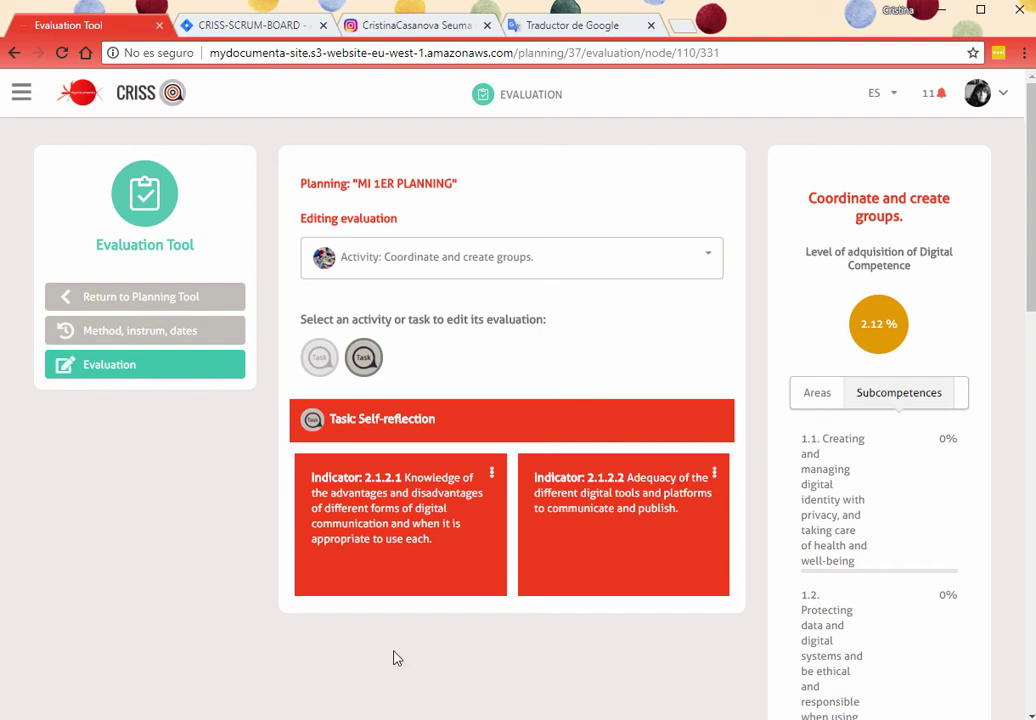
click(491, 473)
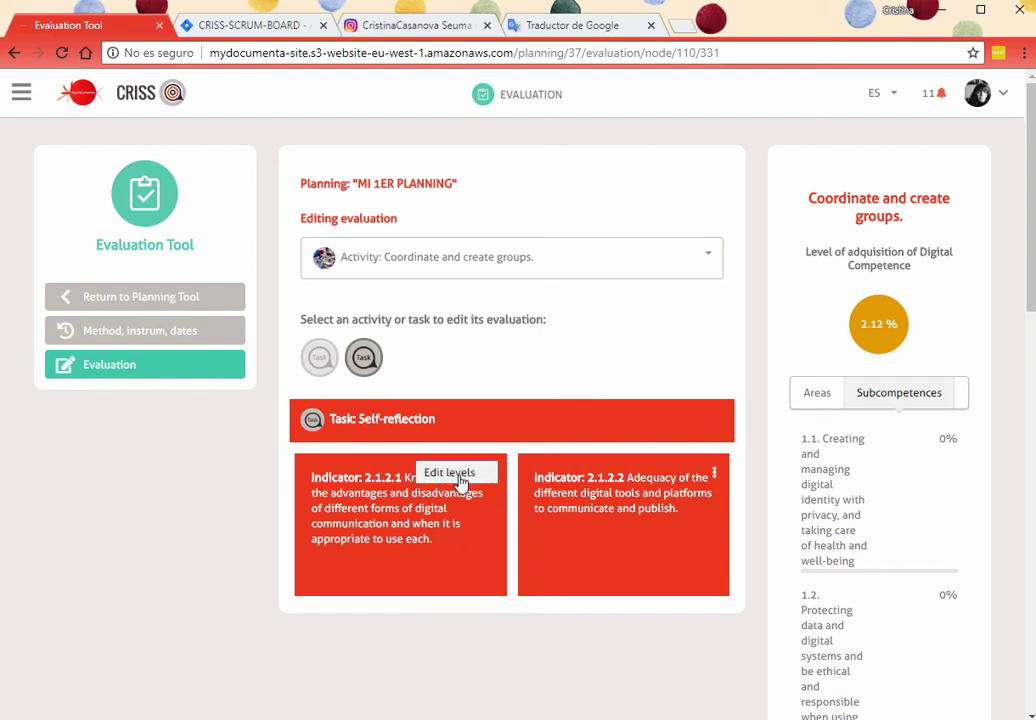
click(464, 482)
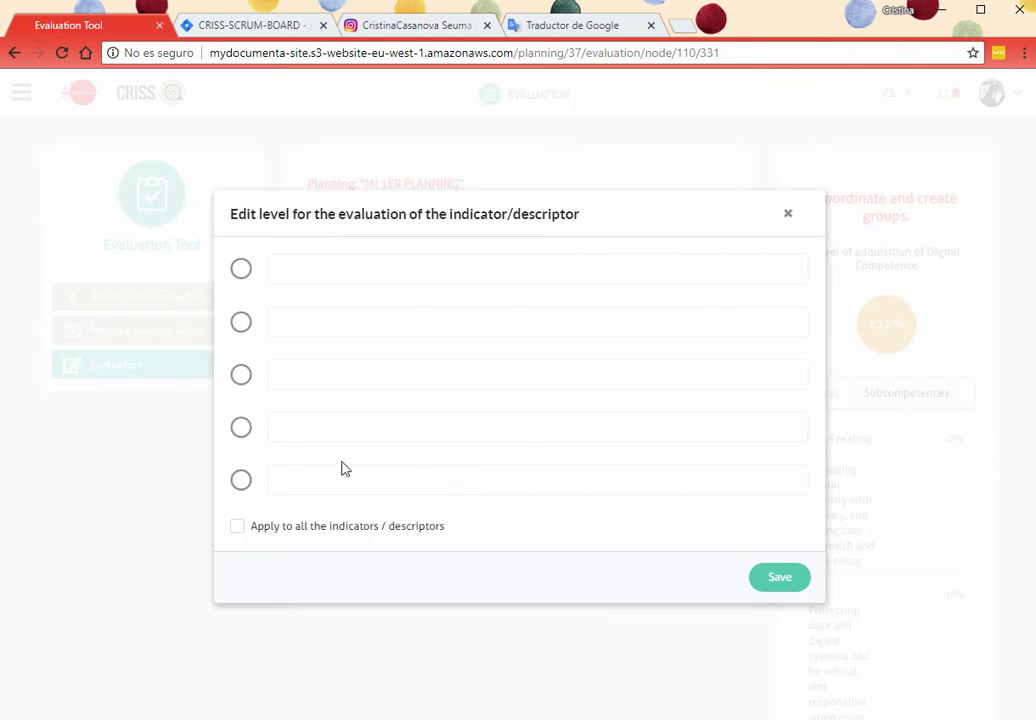
click(241, 375)
click(307, 280)
text(1)
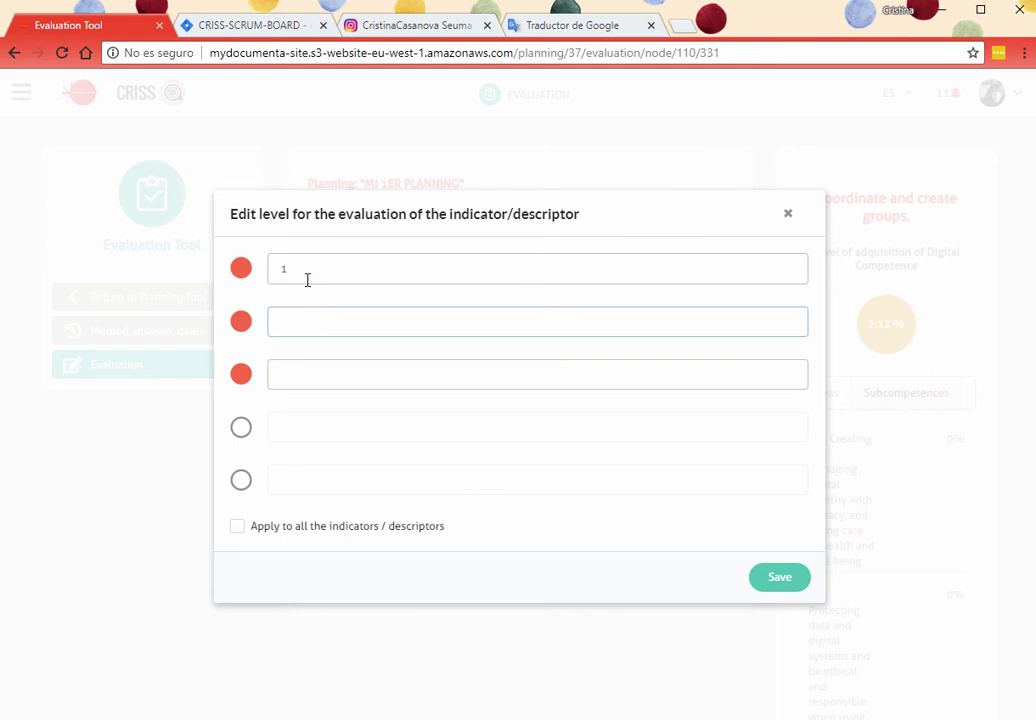
text(2)
text(3)
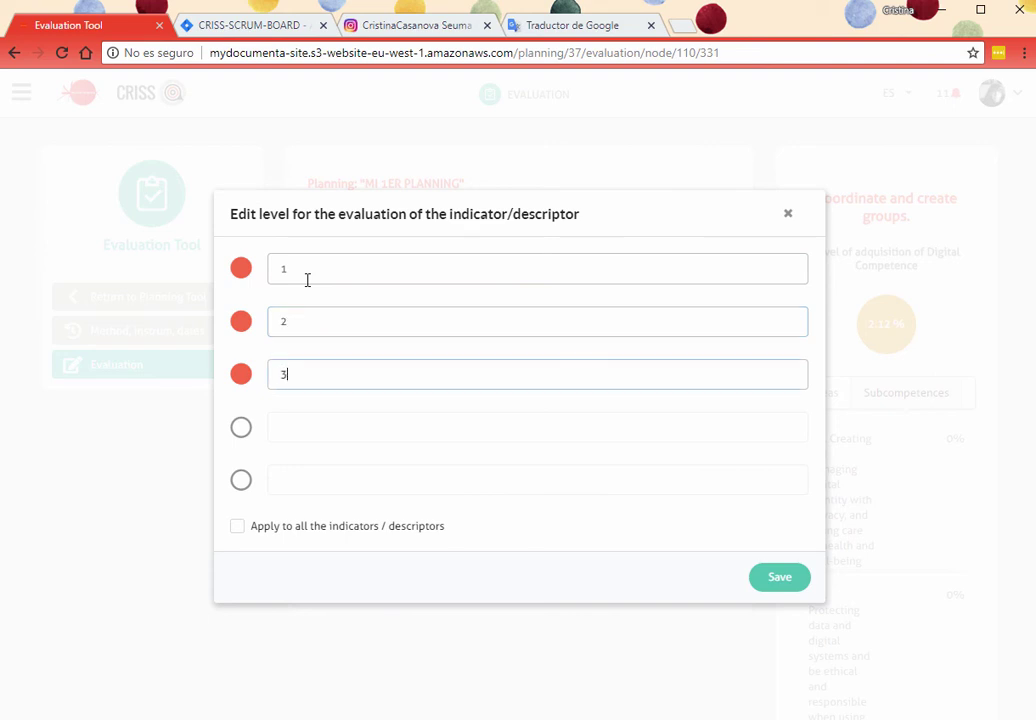
click(772, 581)
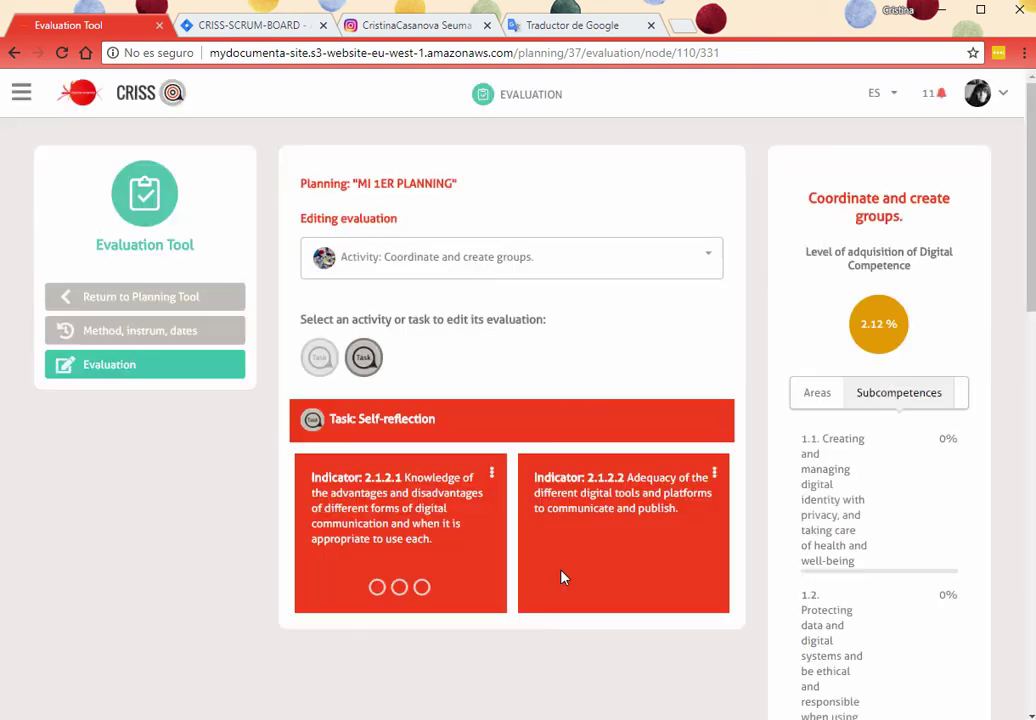
Apply the levels of indicator 2.1.2.1 to all indicators / descriptors of the Self-reflection task and save.
click(492, 477)
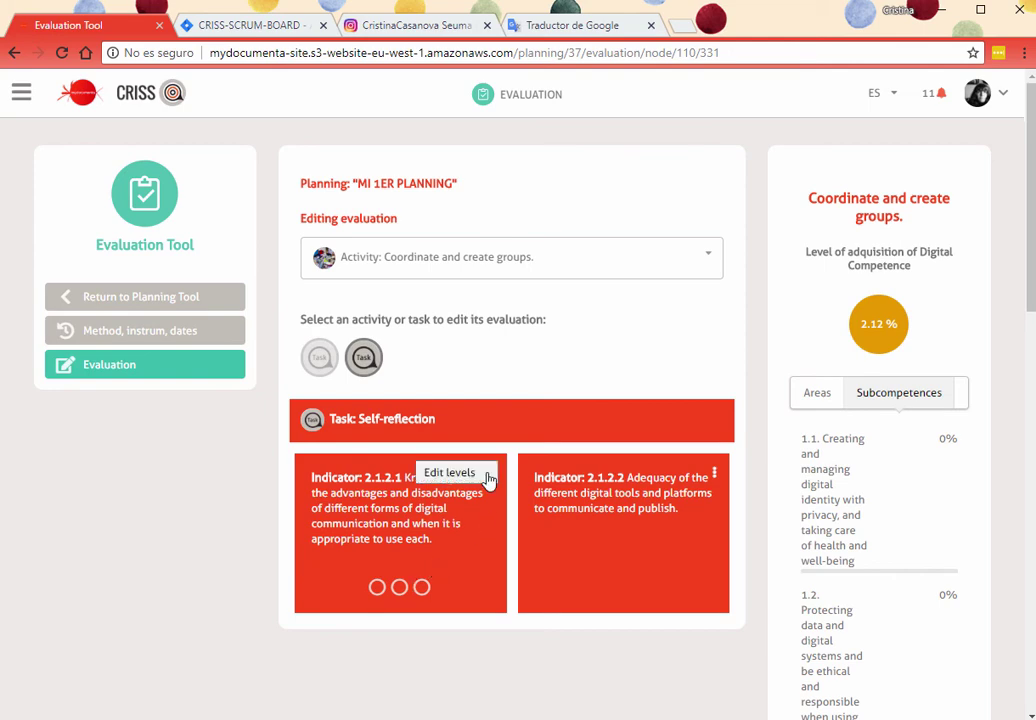
click(470, 410)
click(240, 527)
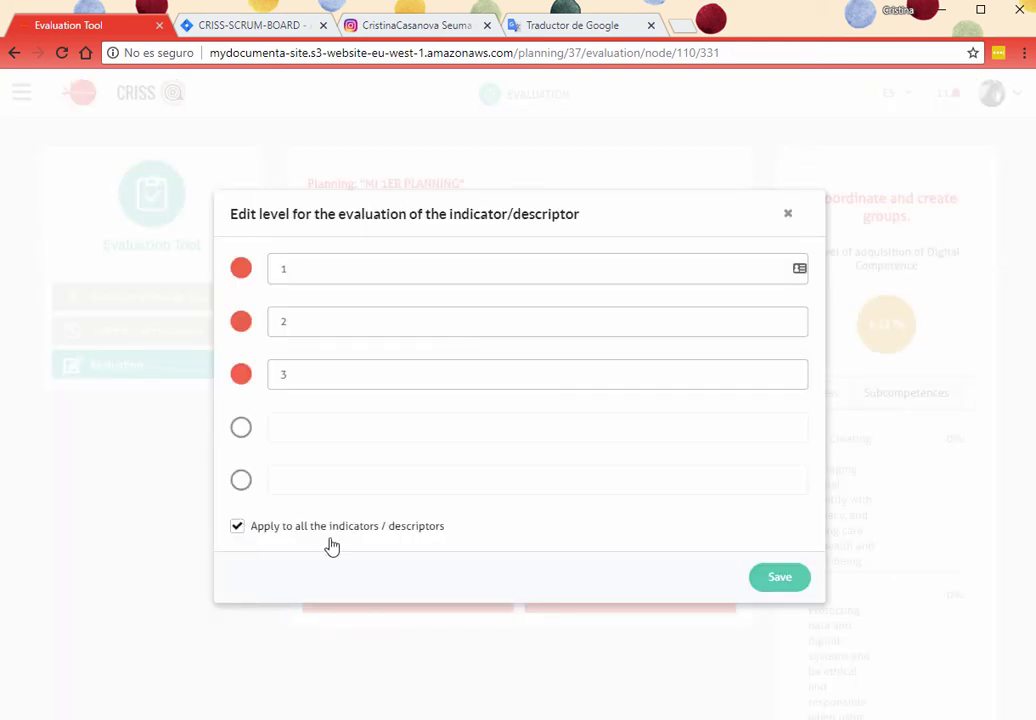
click(773, 584)
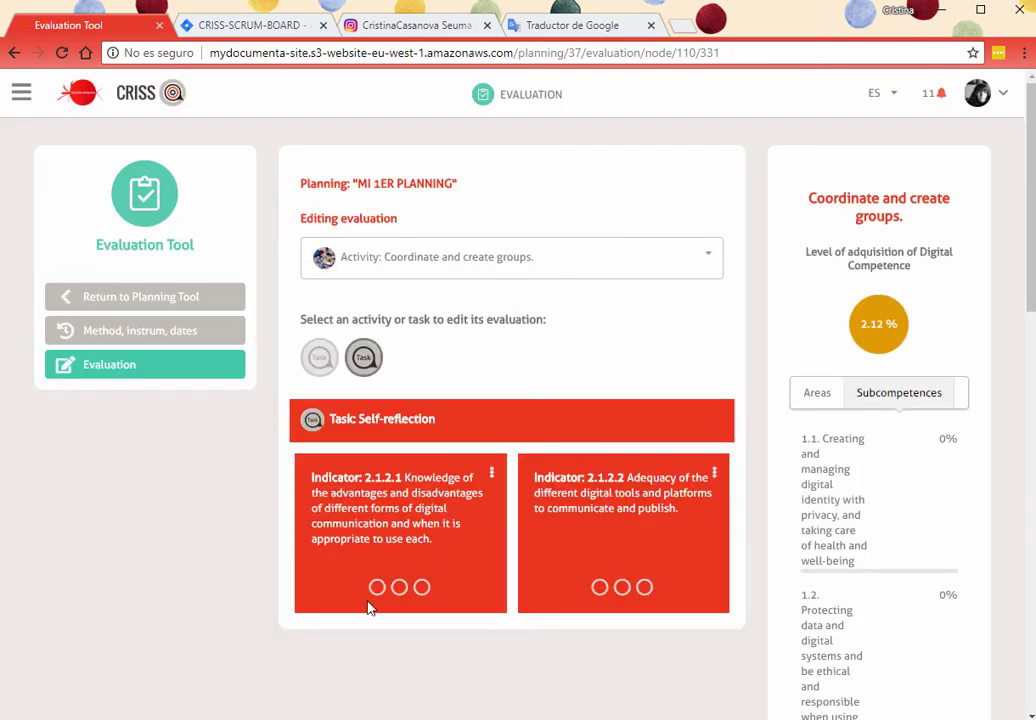
scroll(433, 572, down, 3)
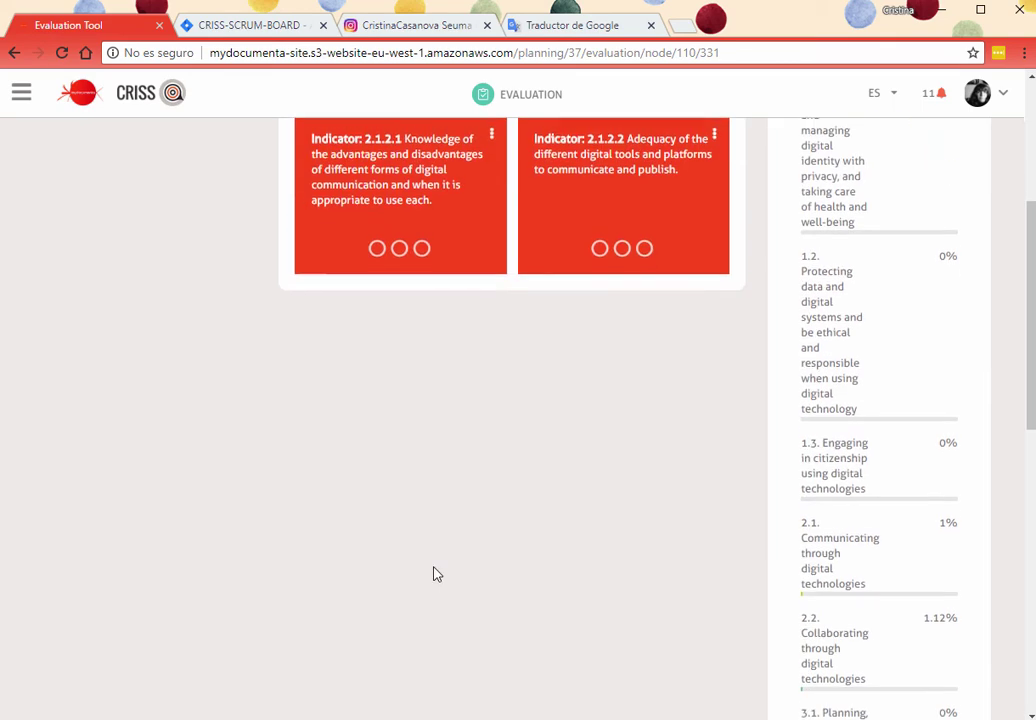
scroll(433, 572, up, 3)
scroll(433, 572, down, 5)
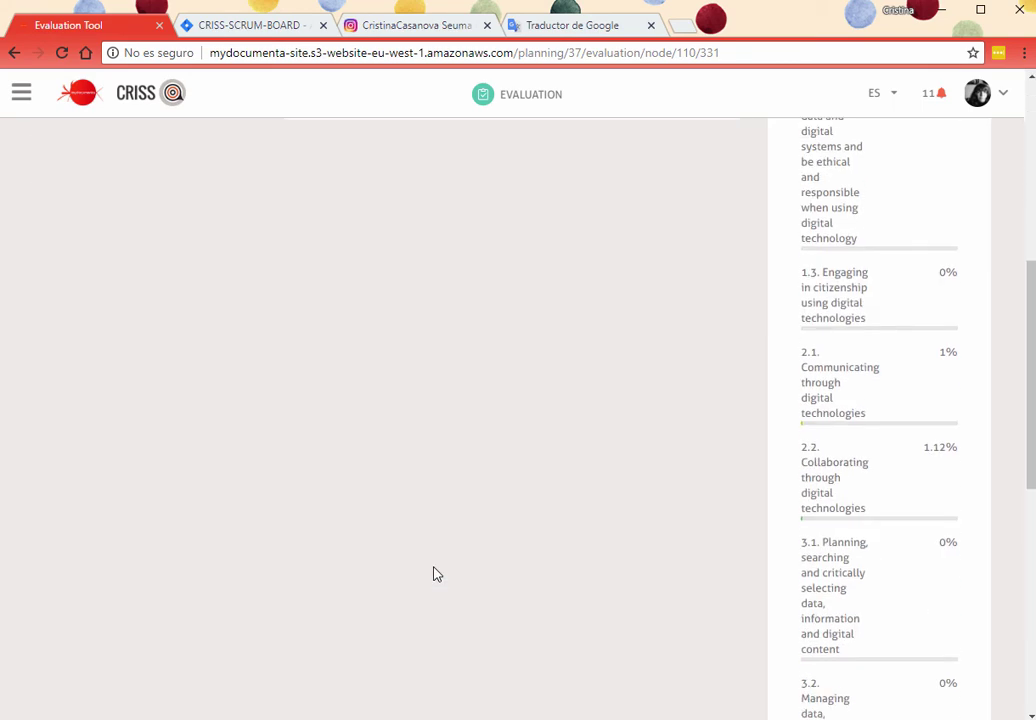
scroll(433, 572, up, 5)
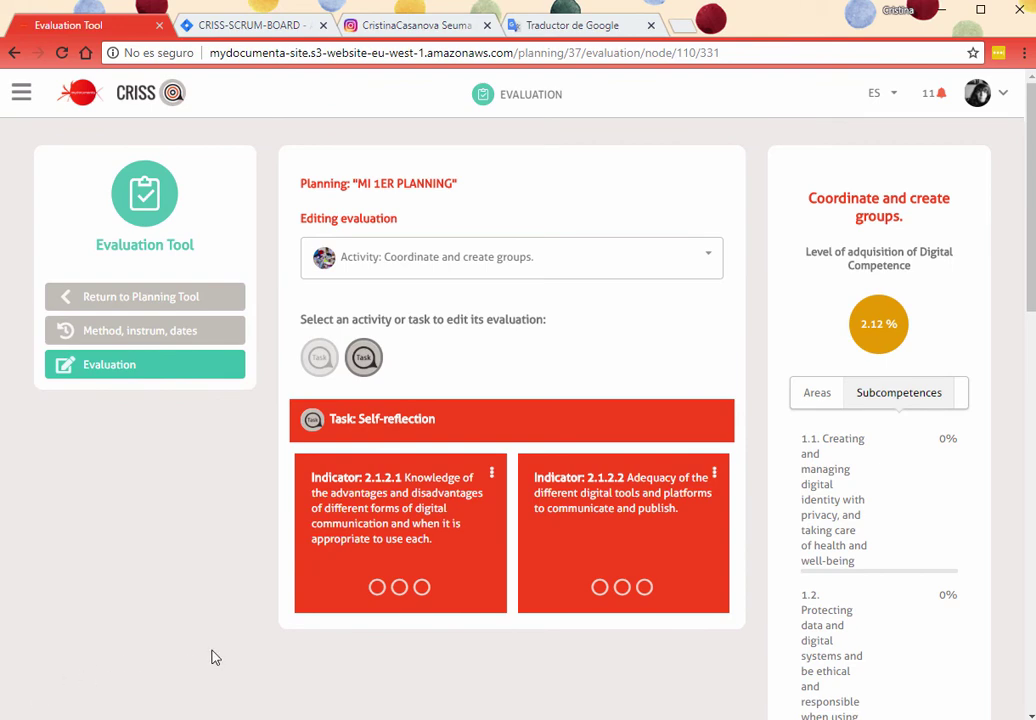
scroll(213, 657, down, 6)
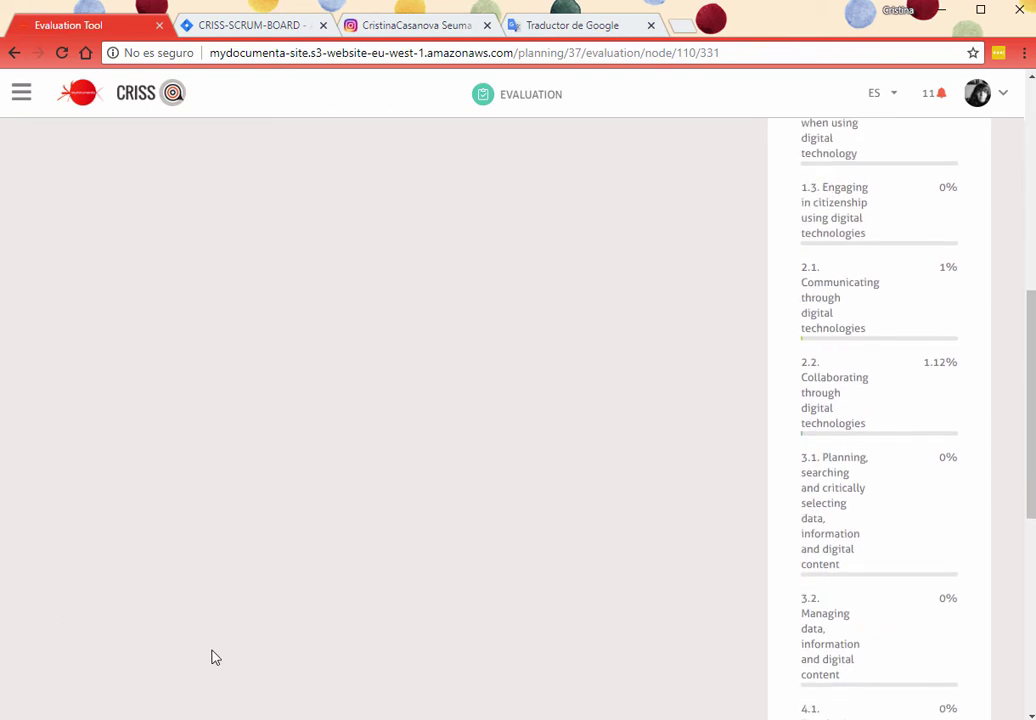
scroll(213, 657, up, 5)
scroll(213, 657, up, 1)
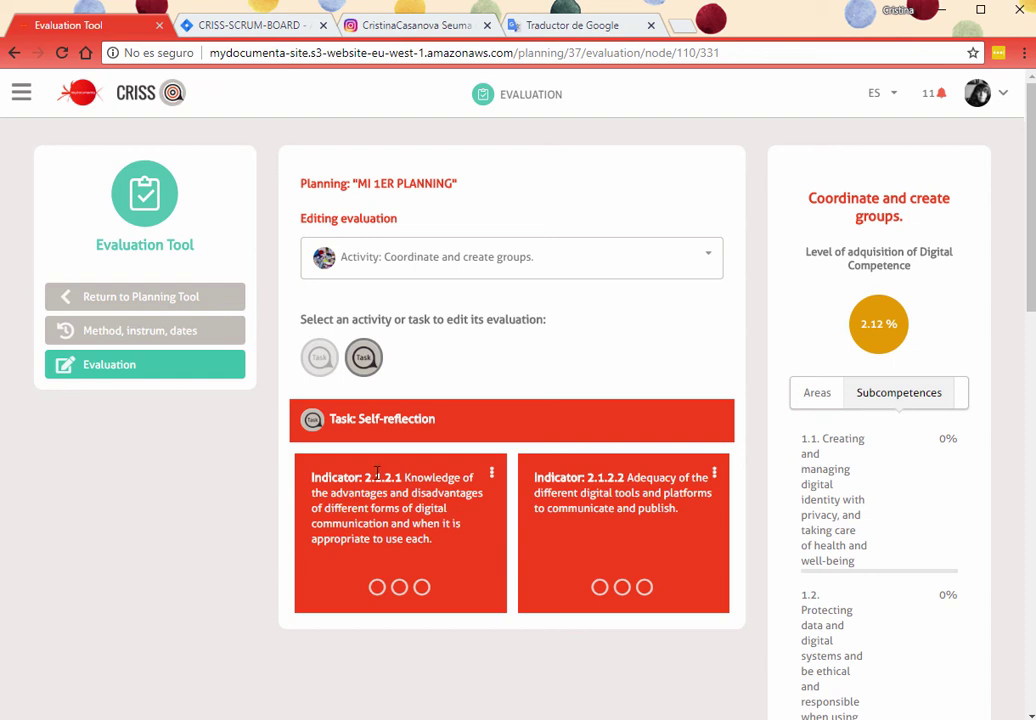
Return from the evaluation to the planning's setup, look through it, and open the planning's Add Content page.
click(136, 302)
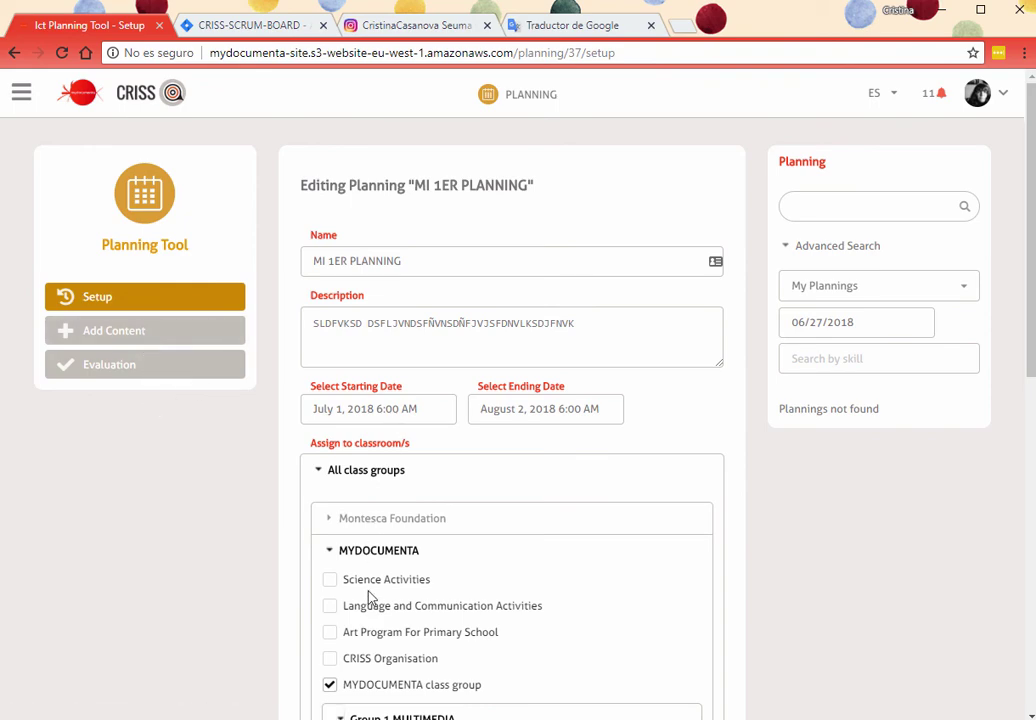
scroll(370, 610, down, 5)
scroll(369, 626, up, 1)
scroll(369, 626, up, 5)
click(196, 338)
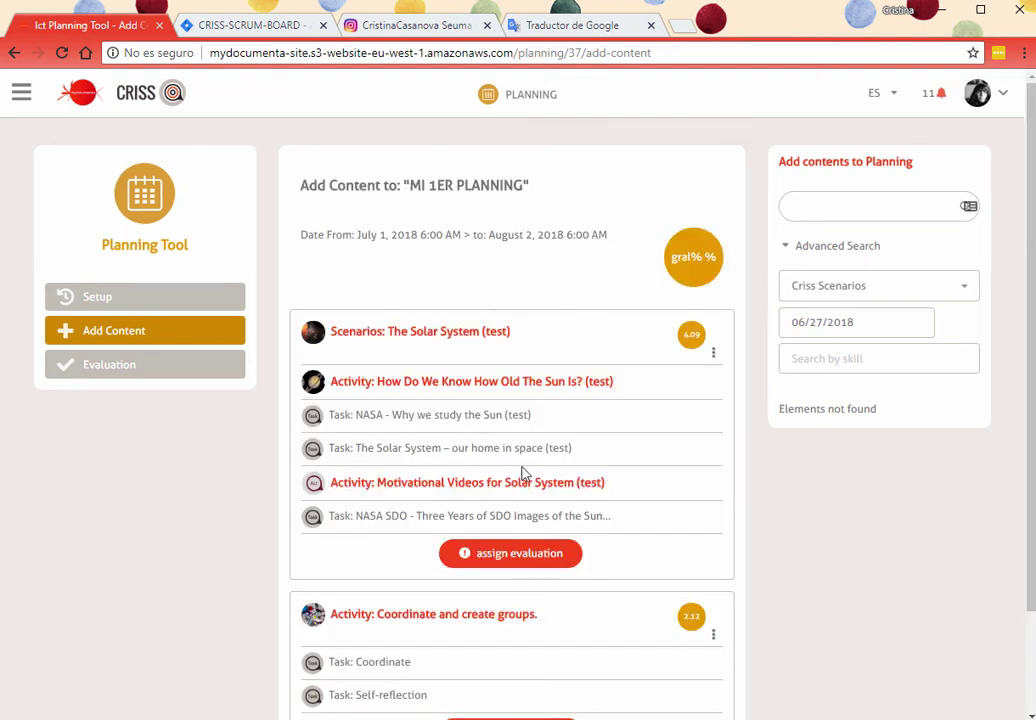
List the Criss Scenarios available for the planning and open the scenario "My Internet..." to see its full details.
click(873, 298)
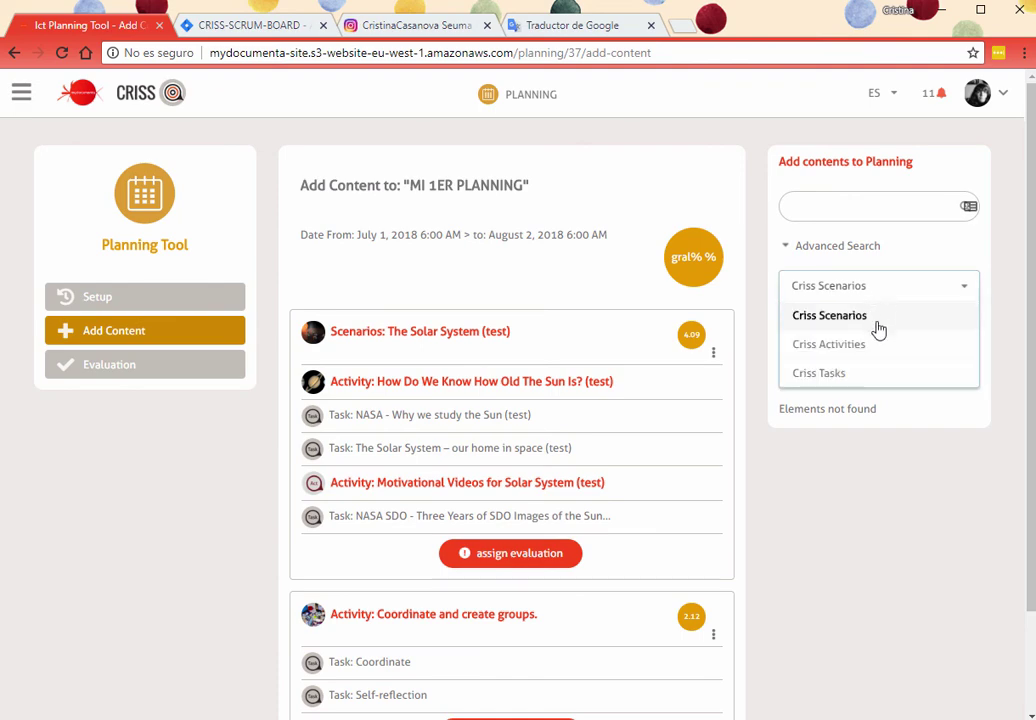
click(869, 325)
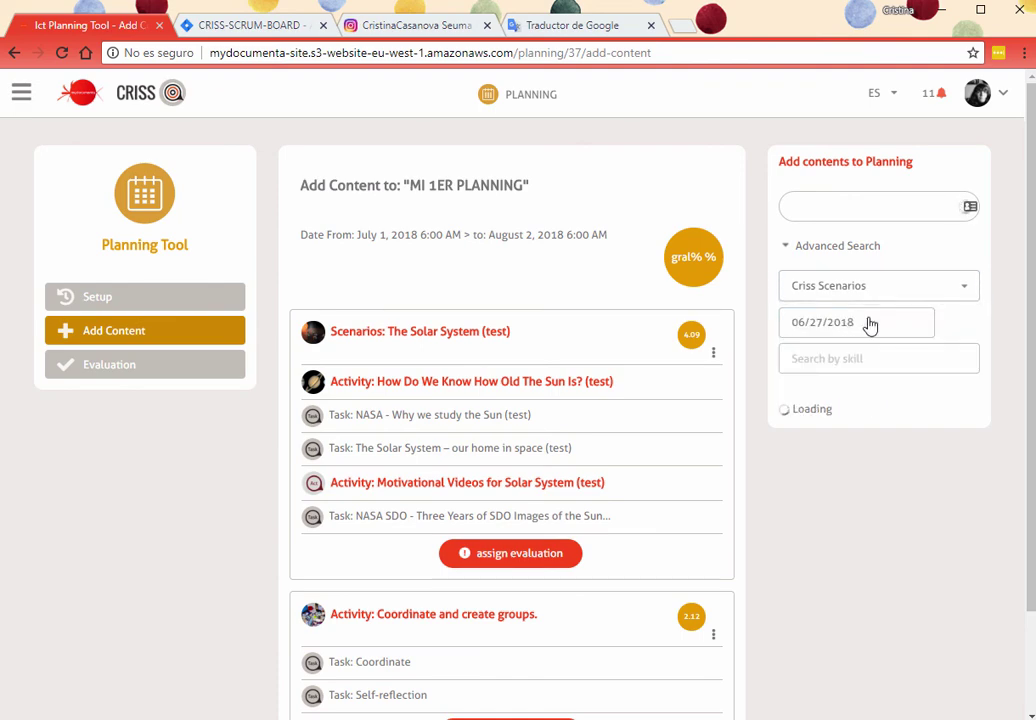
scroll(881, 506, down, 5)
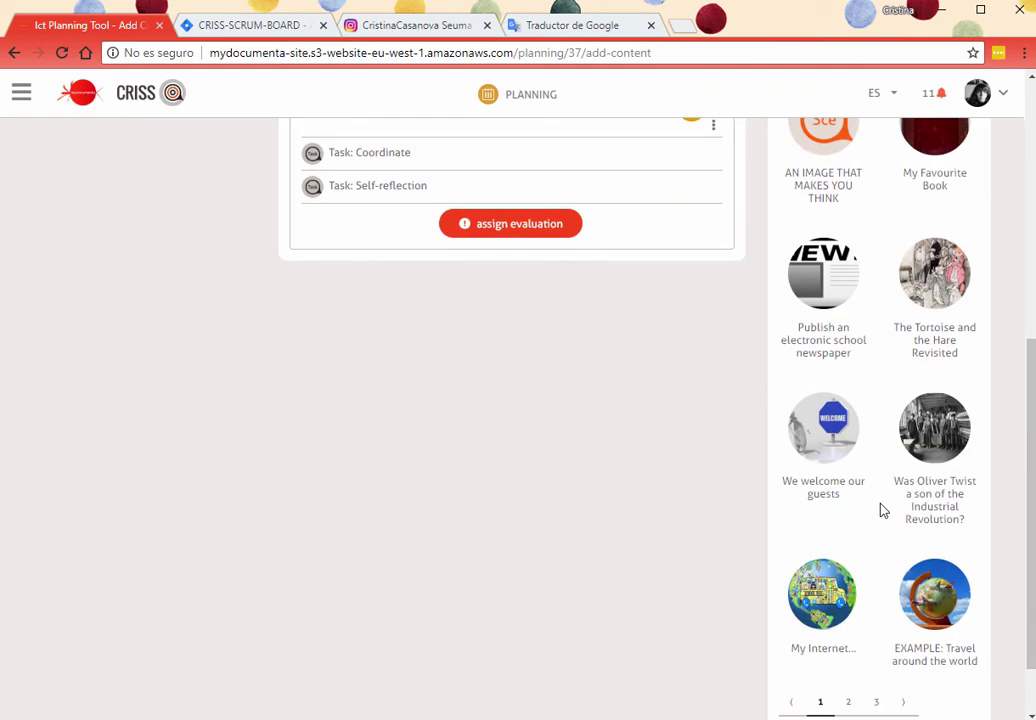
scroll(879, 509, down, 1)
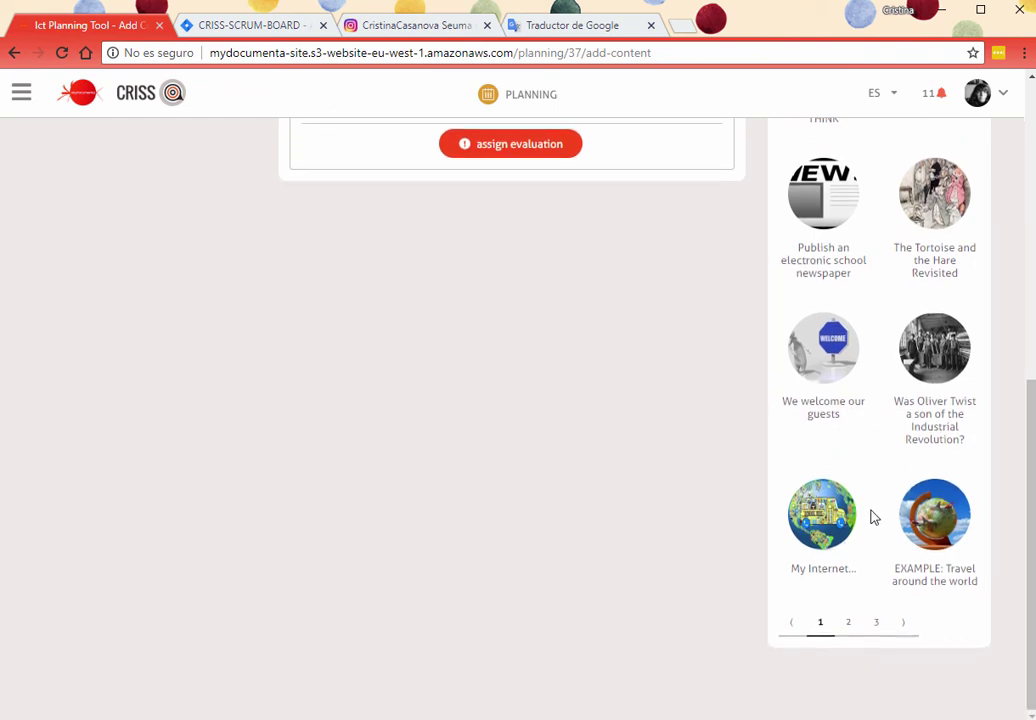
click(817, 530)
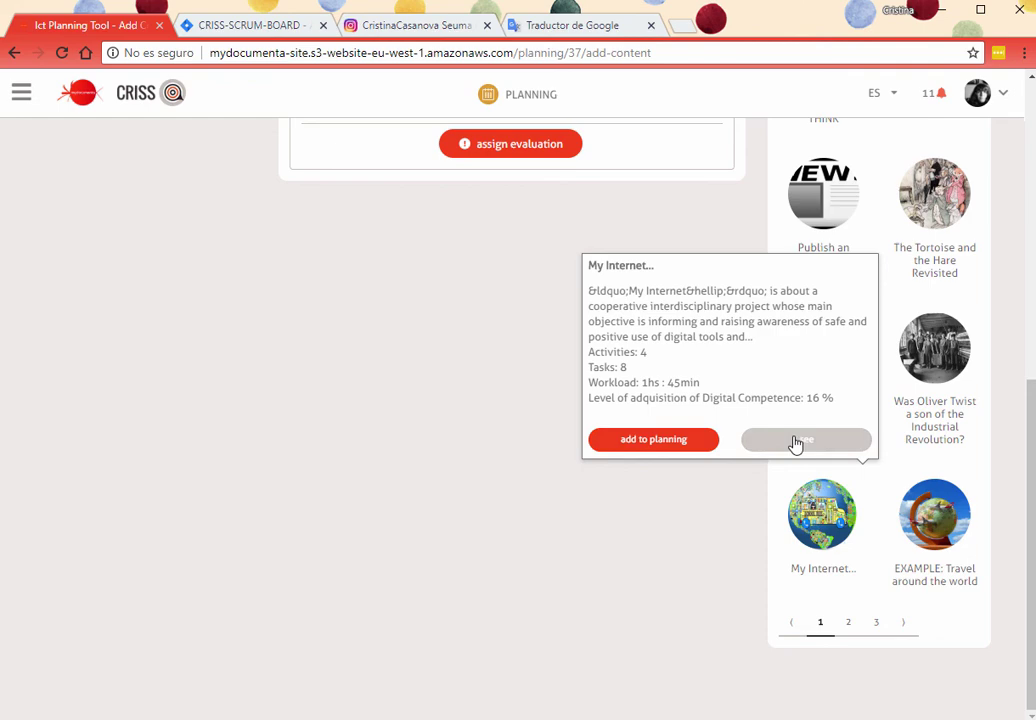
click(795, 441)
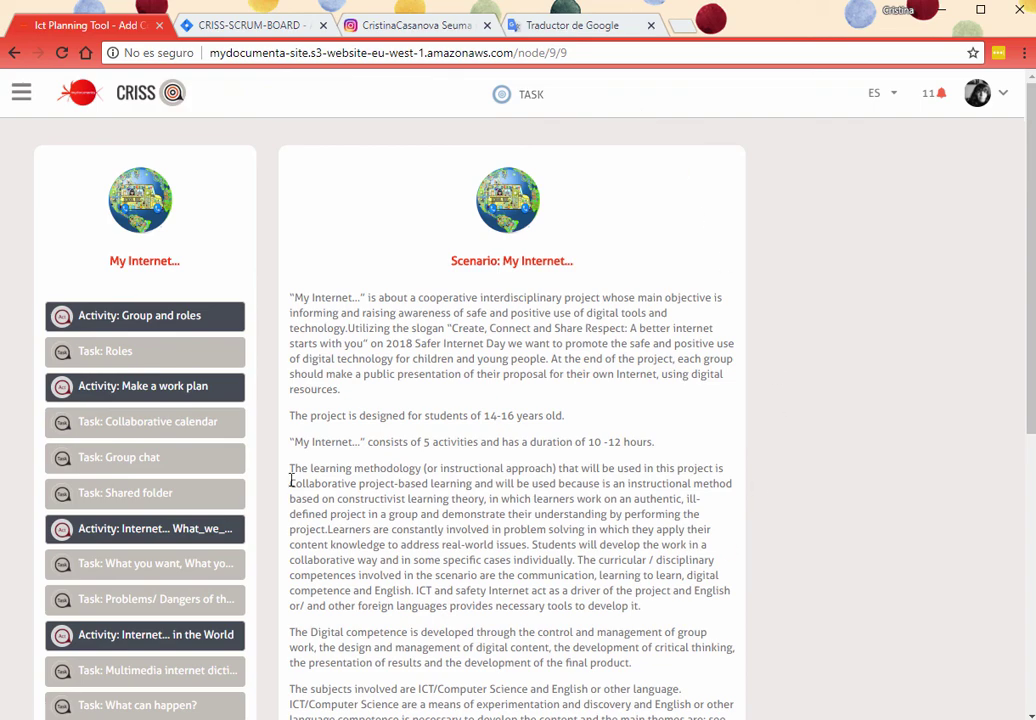
Review the scenario's description, activities and tasks, and show its level of acquisition of Digital Competence broken down by area.
scroll(169, 343, down, 6)
scroll(170, 345, up, 6)
scroll(86, 597, down, 5)
scroll(86, 597, up, 5)
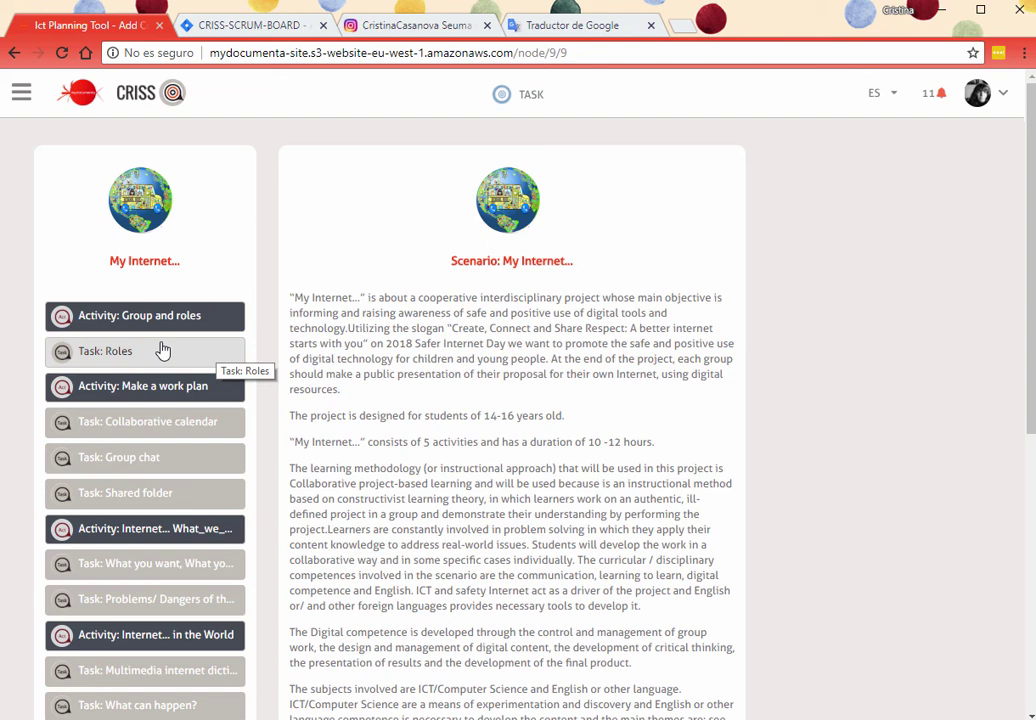
scroll(166, 511, down, 4)
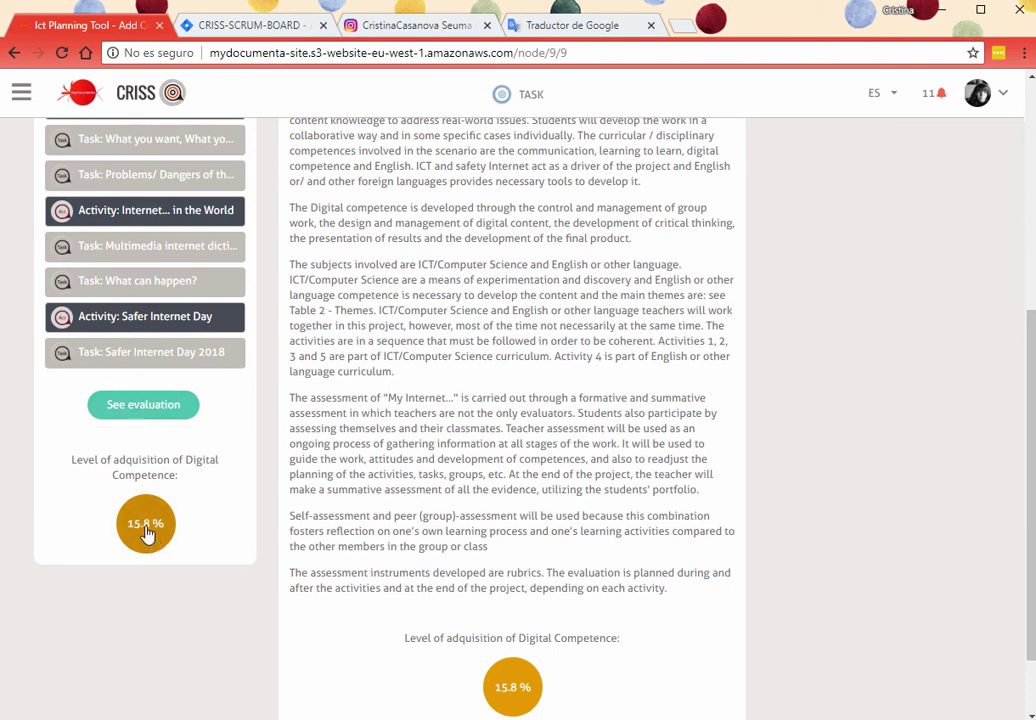
click(147, 534)
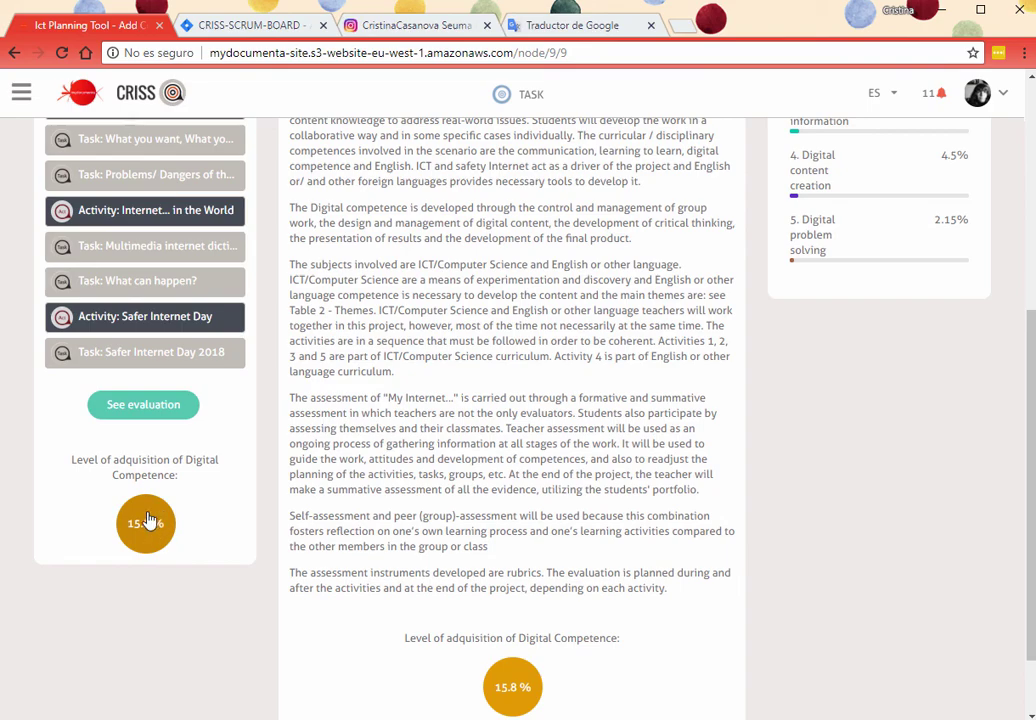
scroll(141, 522, up, 2)
scroll(141, 522, up, 3)
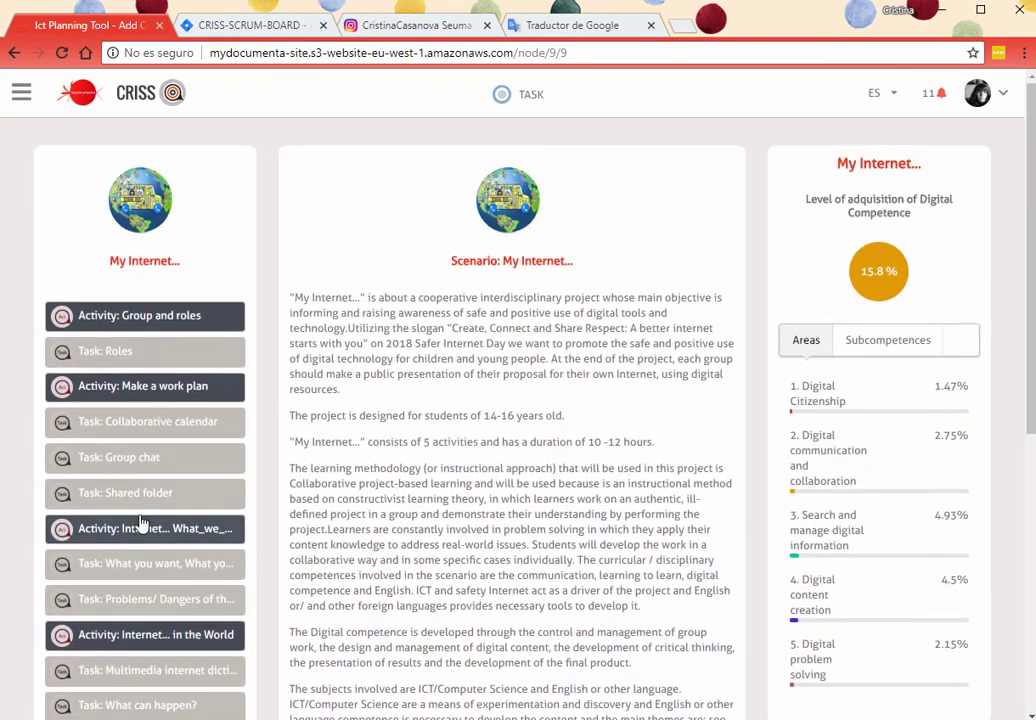
scroll(128, 652, down, 5)
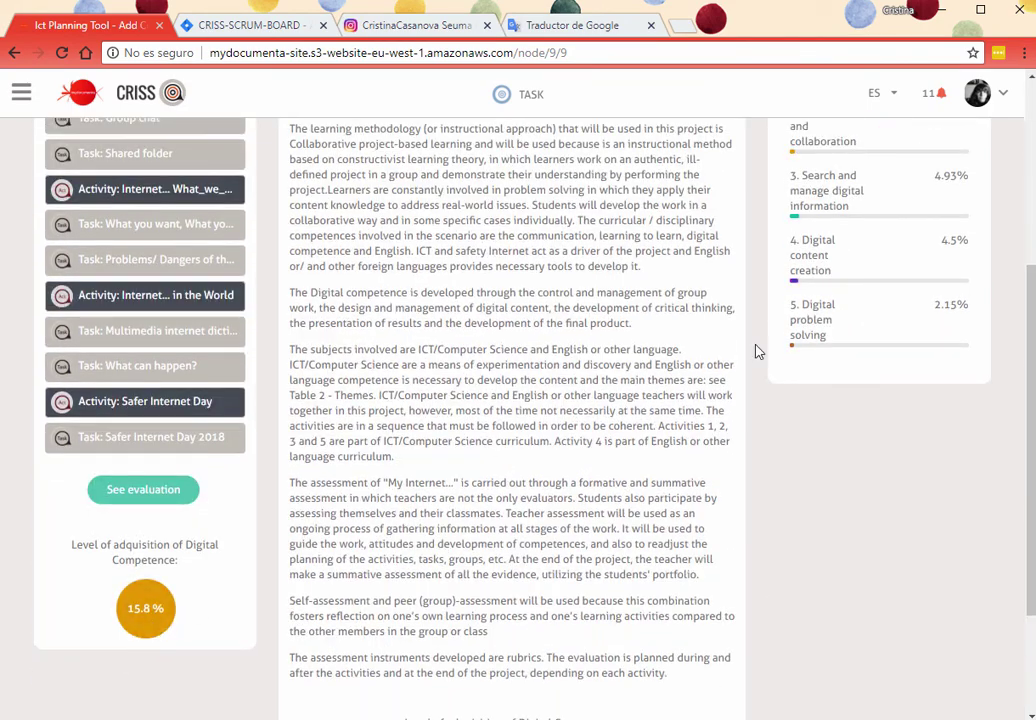
scroll(860, 260, up, 5)
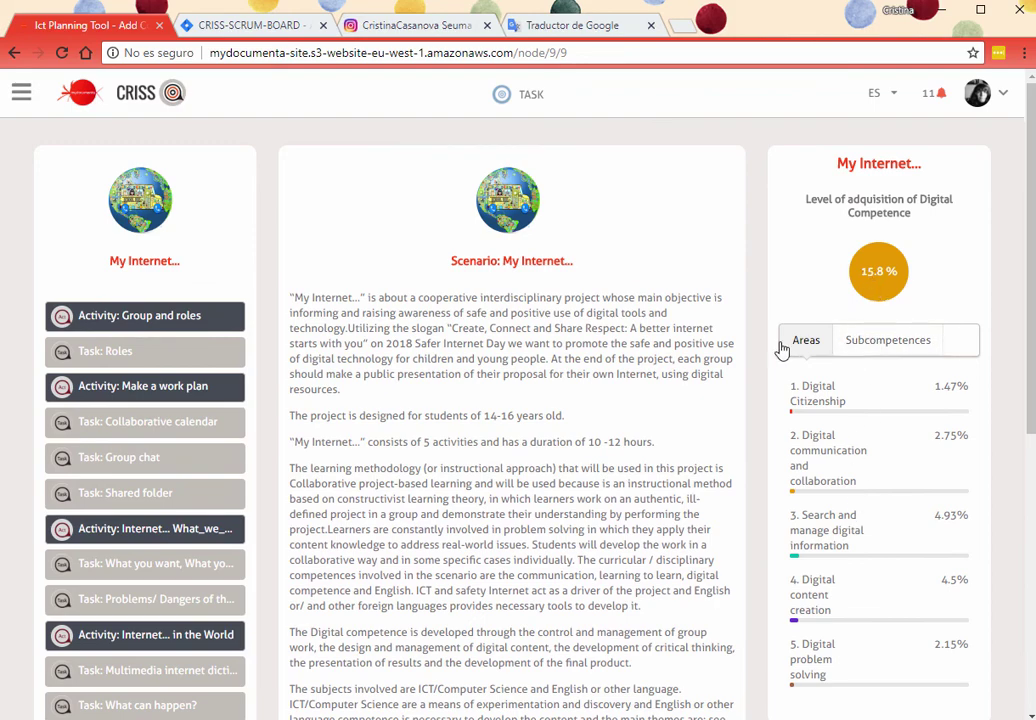
Switch the Digital Competence breakdown of the scenario to subcompetences and look through them.
click(895, 340)
scroll(855, 423, down, 5)
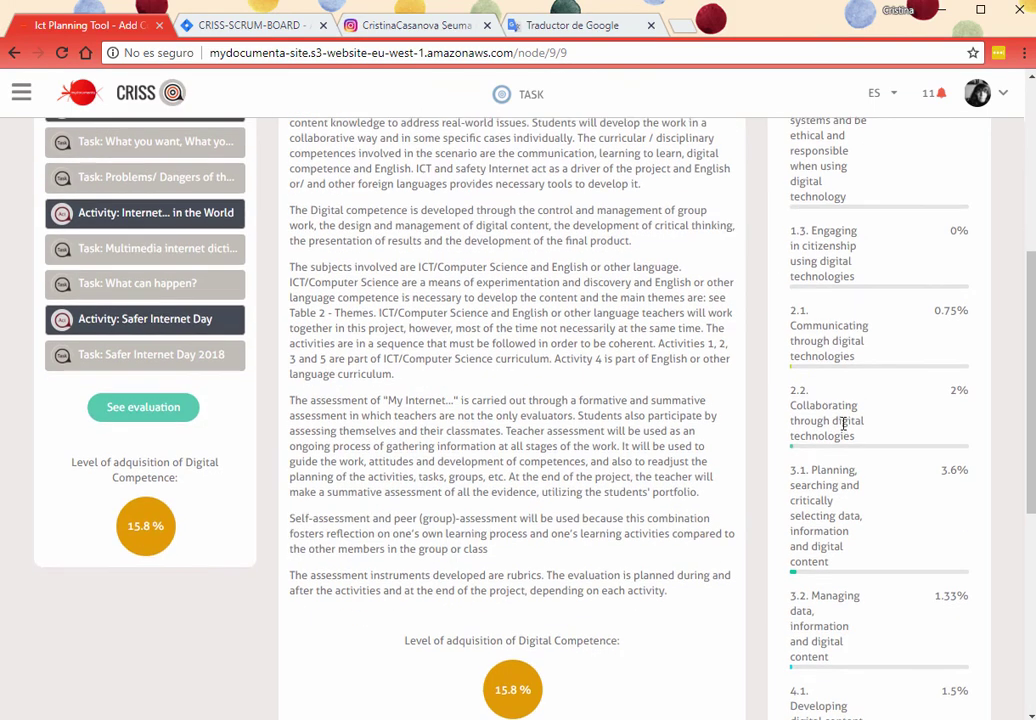
scroll(845, 418, up, 5)
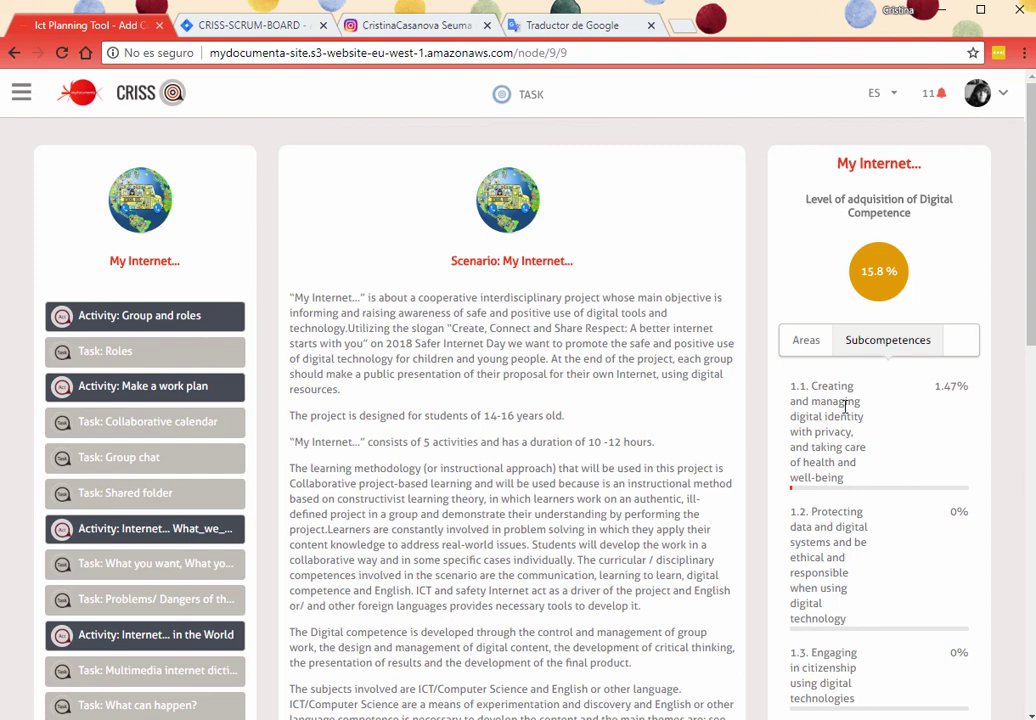
Open the scenario's activity "Group and roles" and view its description and Digital Competence level.
click(152, 333)
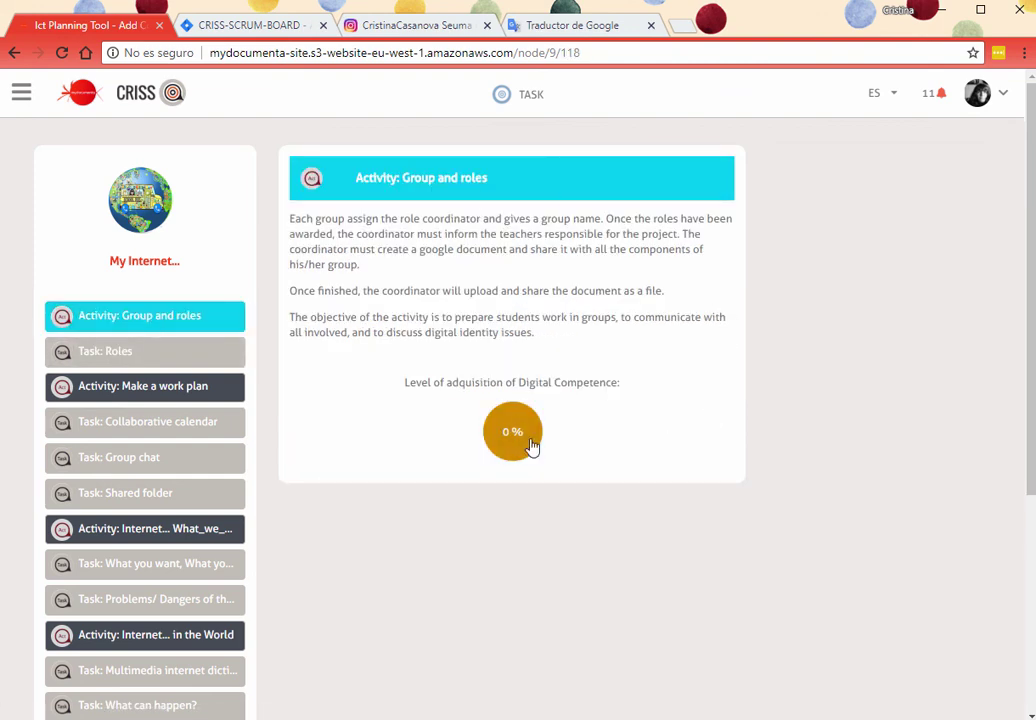
scroll(518, 470, down, 3)
scroll(518, 468, up, 3)
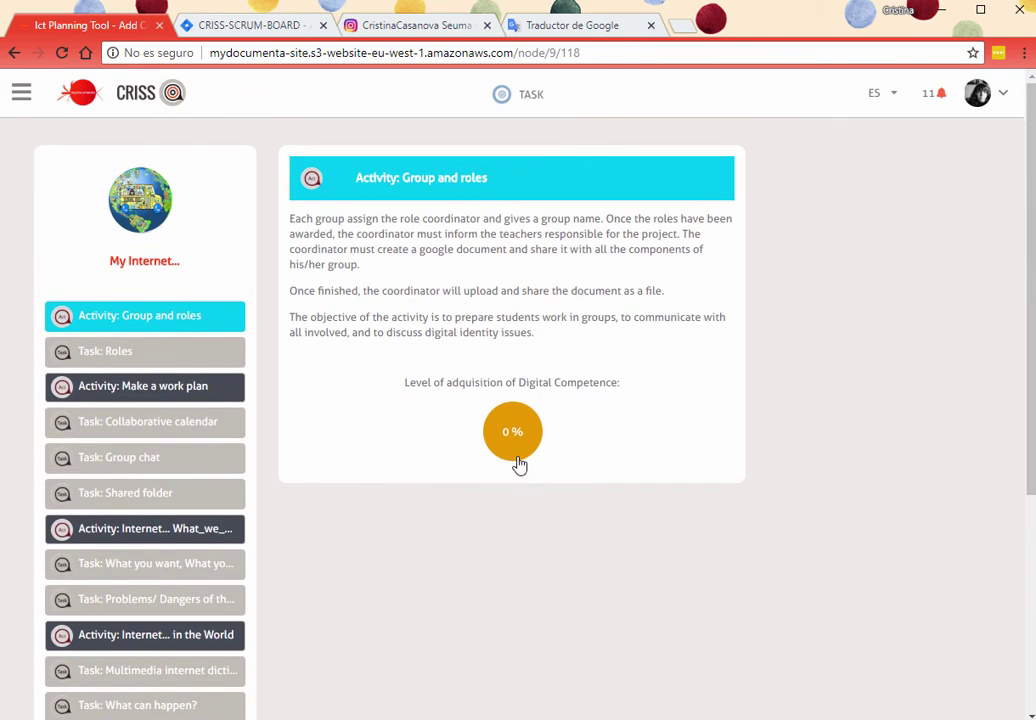